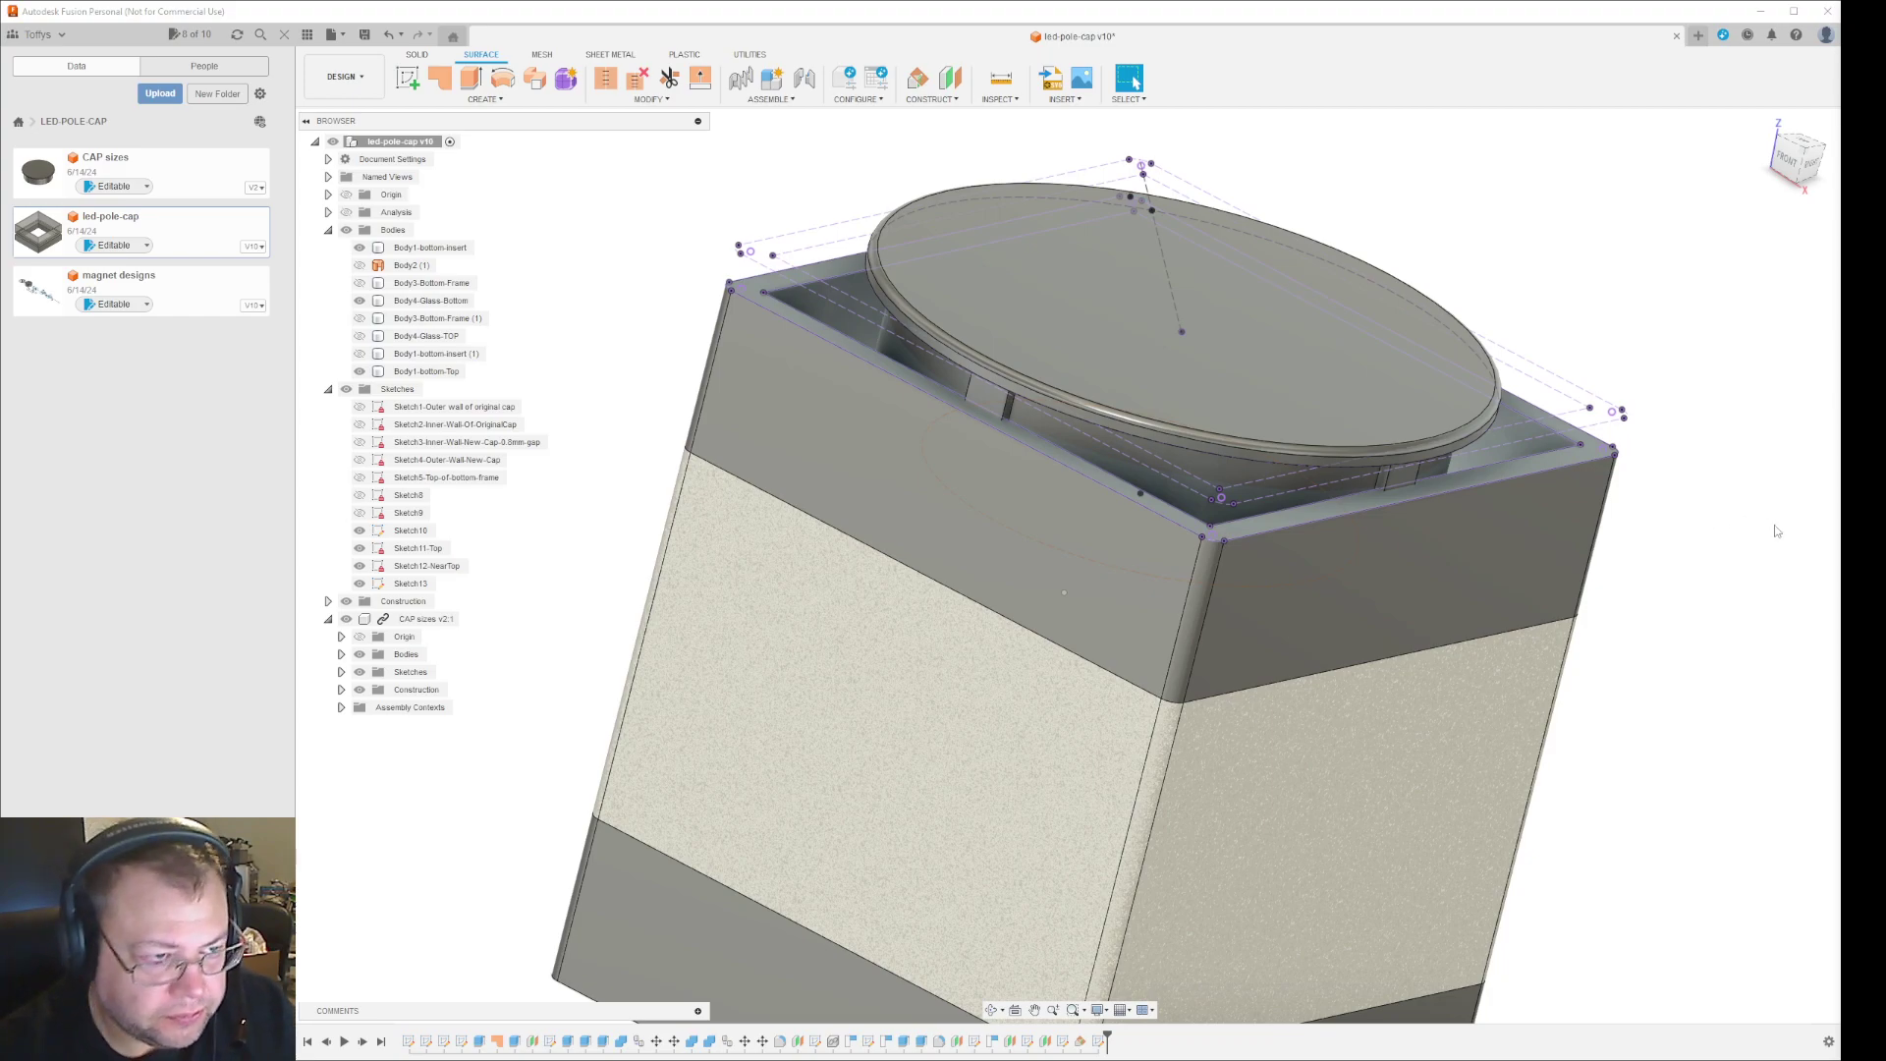
Recentre the cap, try selecting the near-top square profile and disk arc, then clear it.
{"action": "middle_click_drag", "start_coordinate": [1672, 503], "coordinate": [1786, 615]}
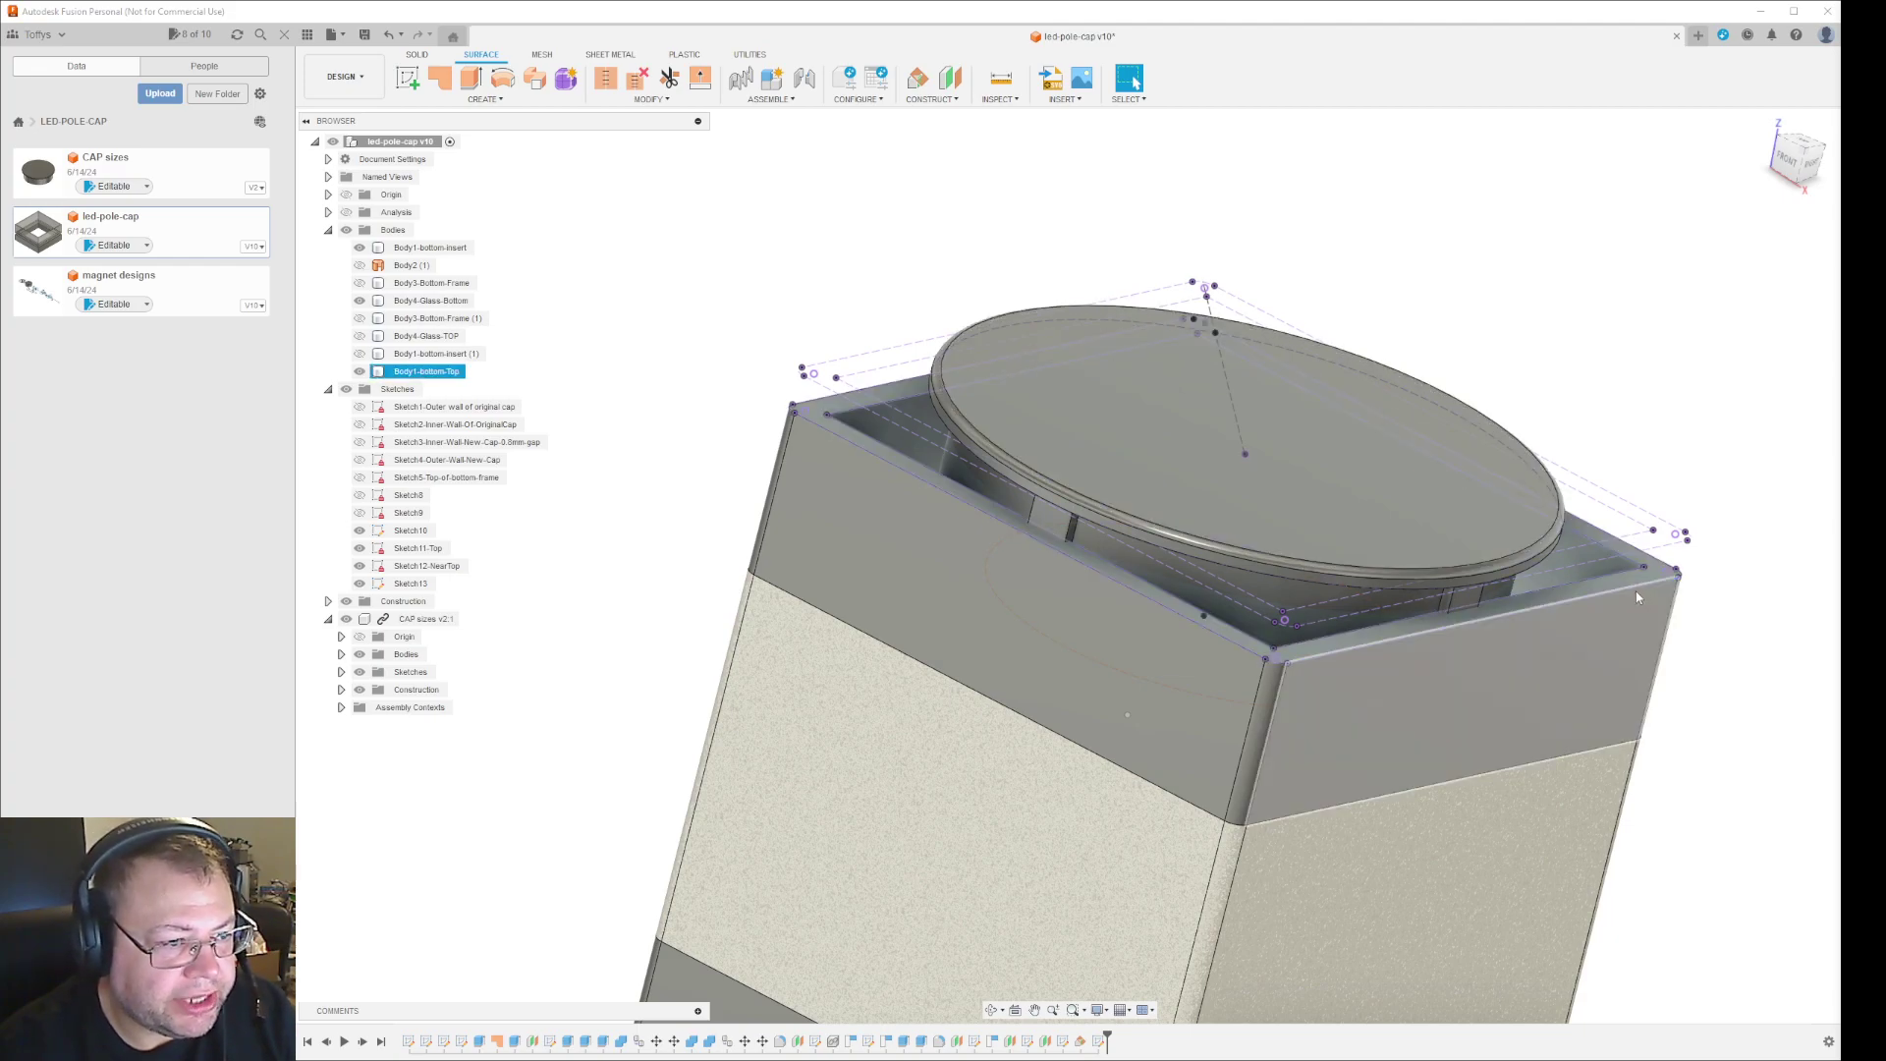
{"action": "double_click", "coordinate": [1250, 657]}
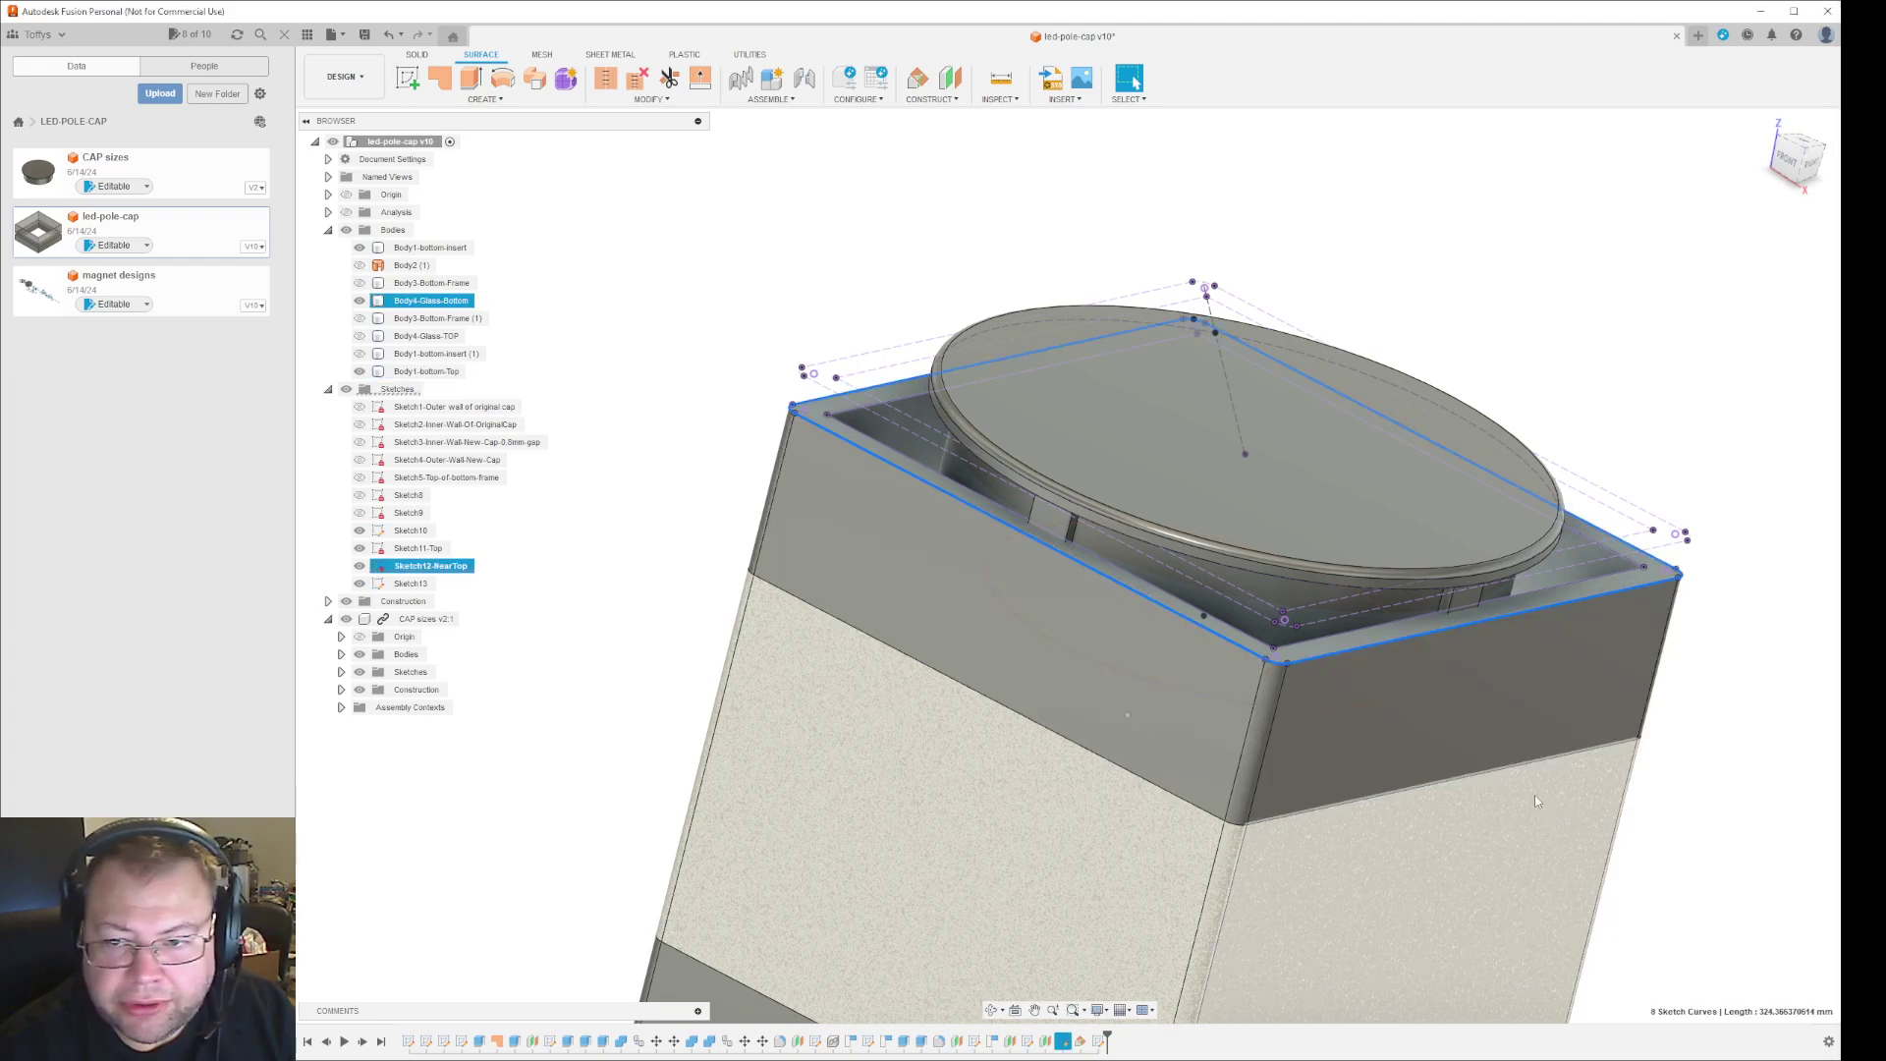
{"action": "left_click", "coordinate": [1279, 581]}
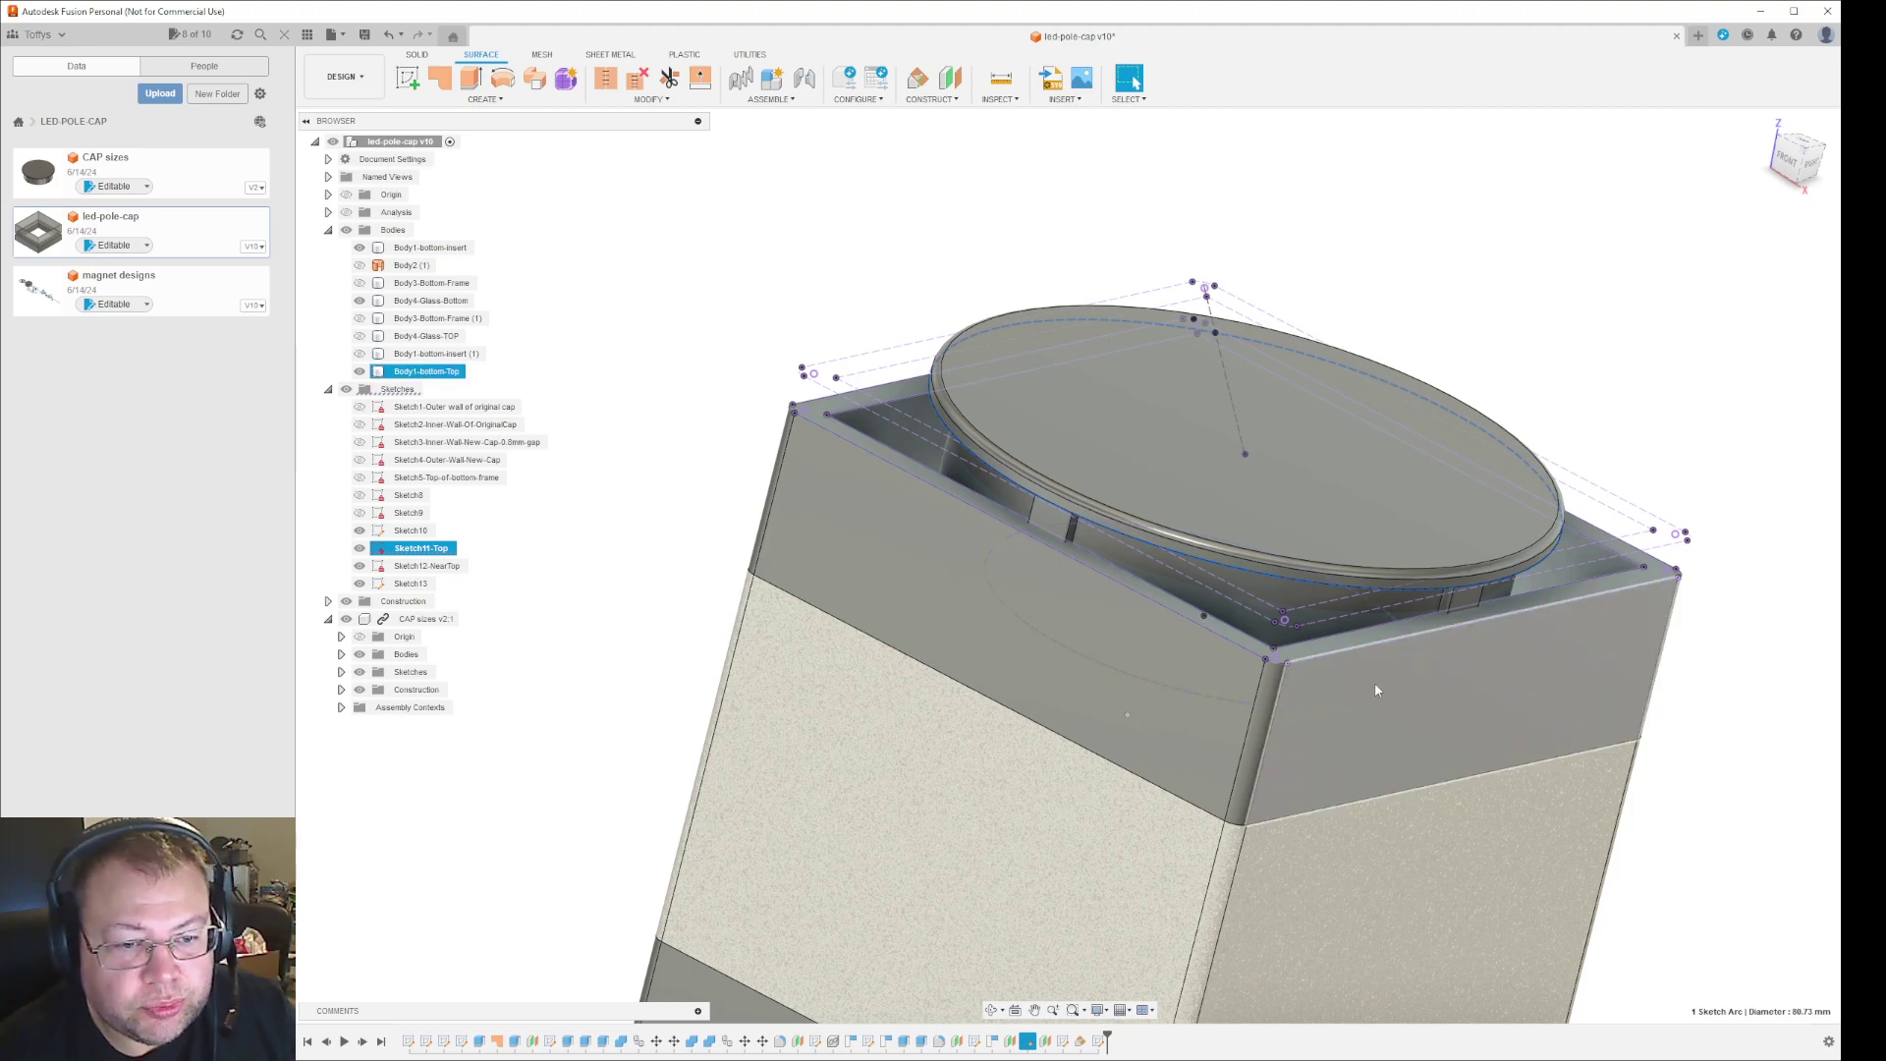
{"action": "left_click", "coordinate": [817, 285]}
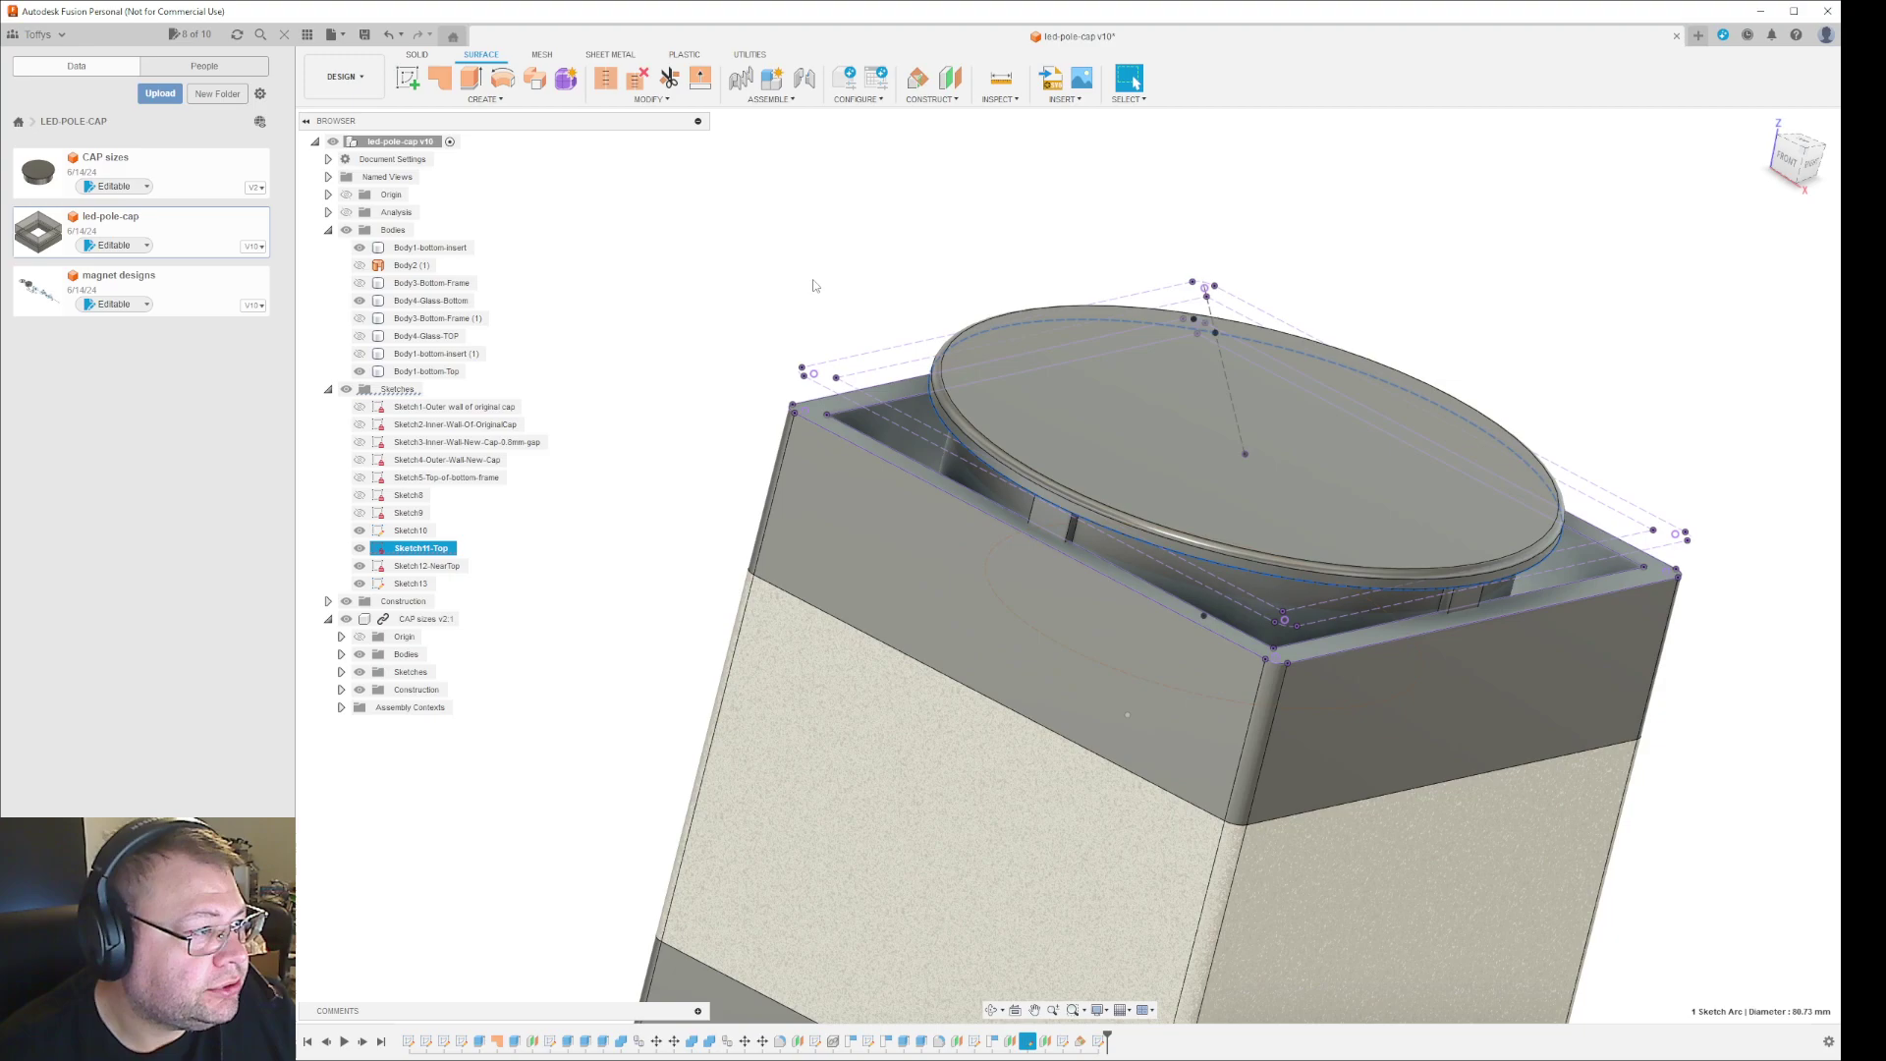
Start a new surface Sweep with its type set to Path + Guide Rail.
{"action": "left_click", "coordinate": [486, 99]}
{"action": "left_click", "coordinate": [447, 204]}
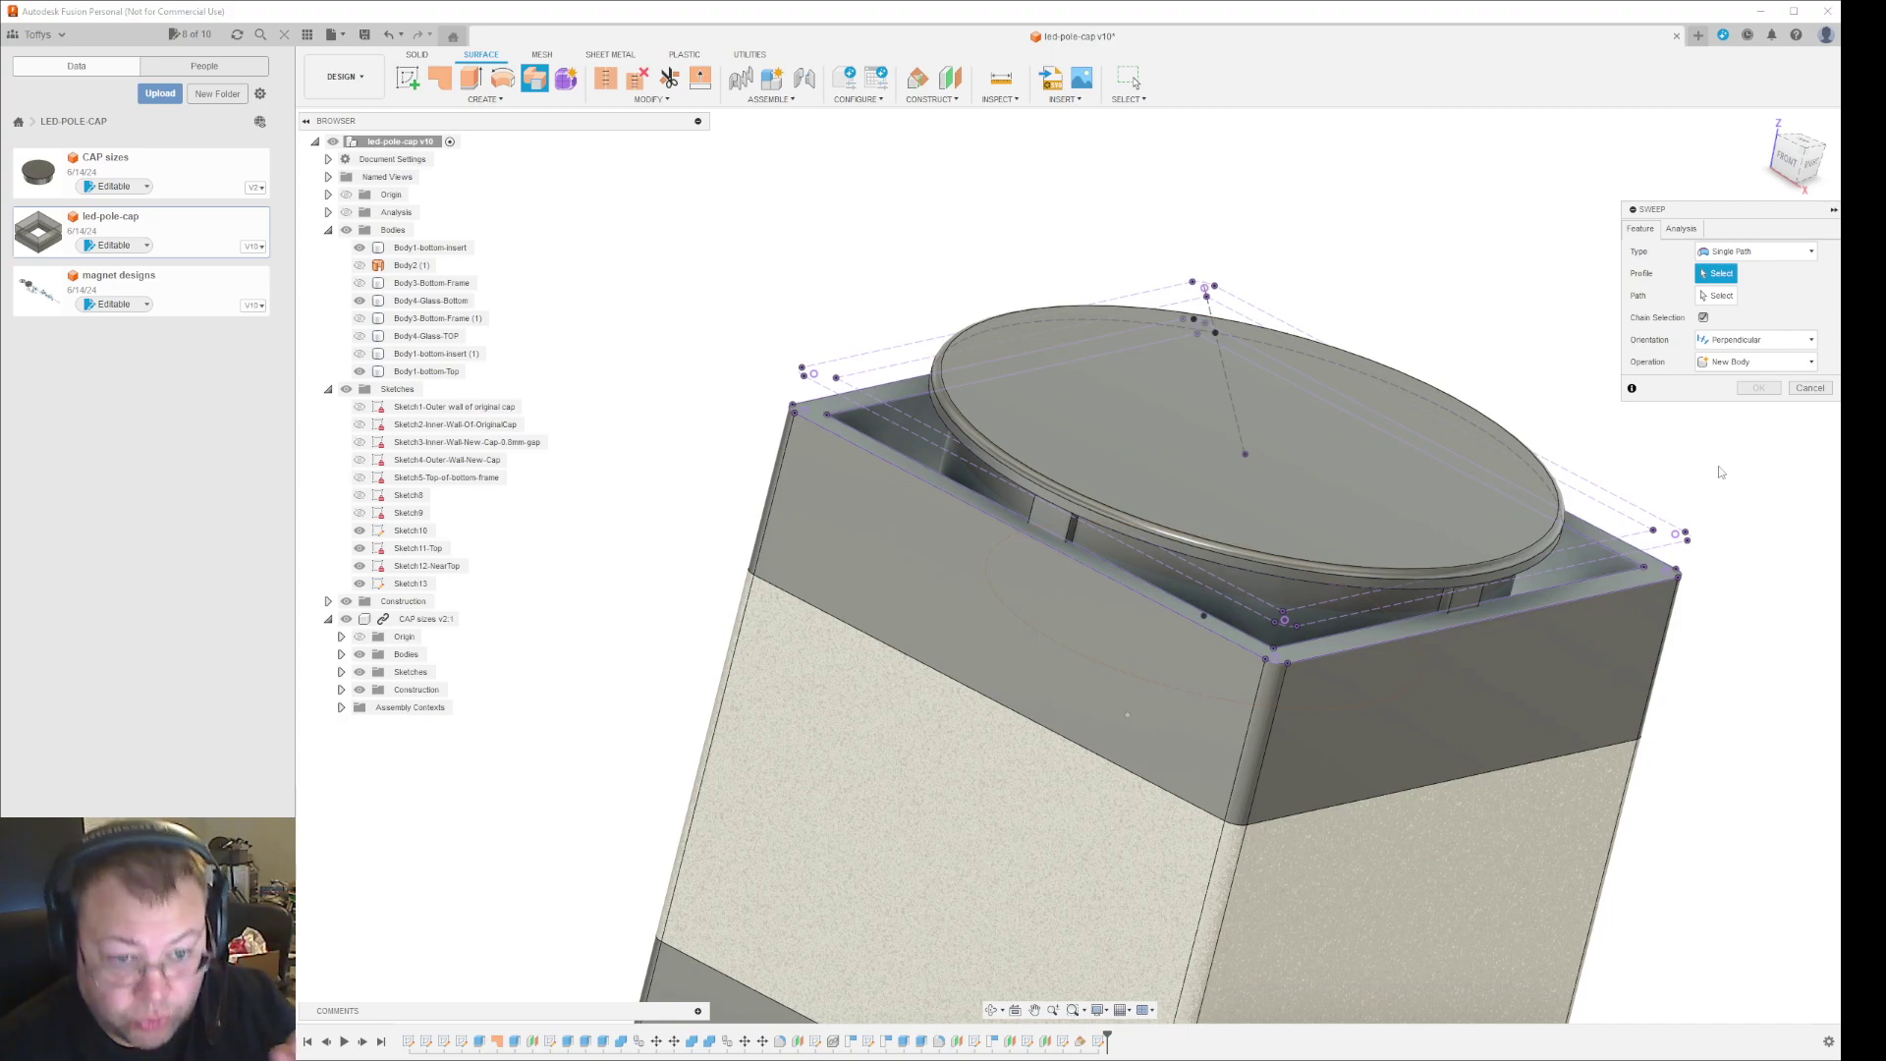
{"action": "left_click", "coordinate": [1763, 251]}
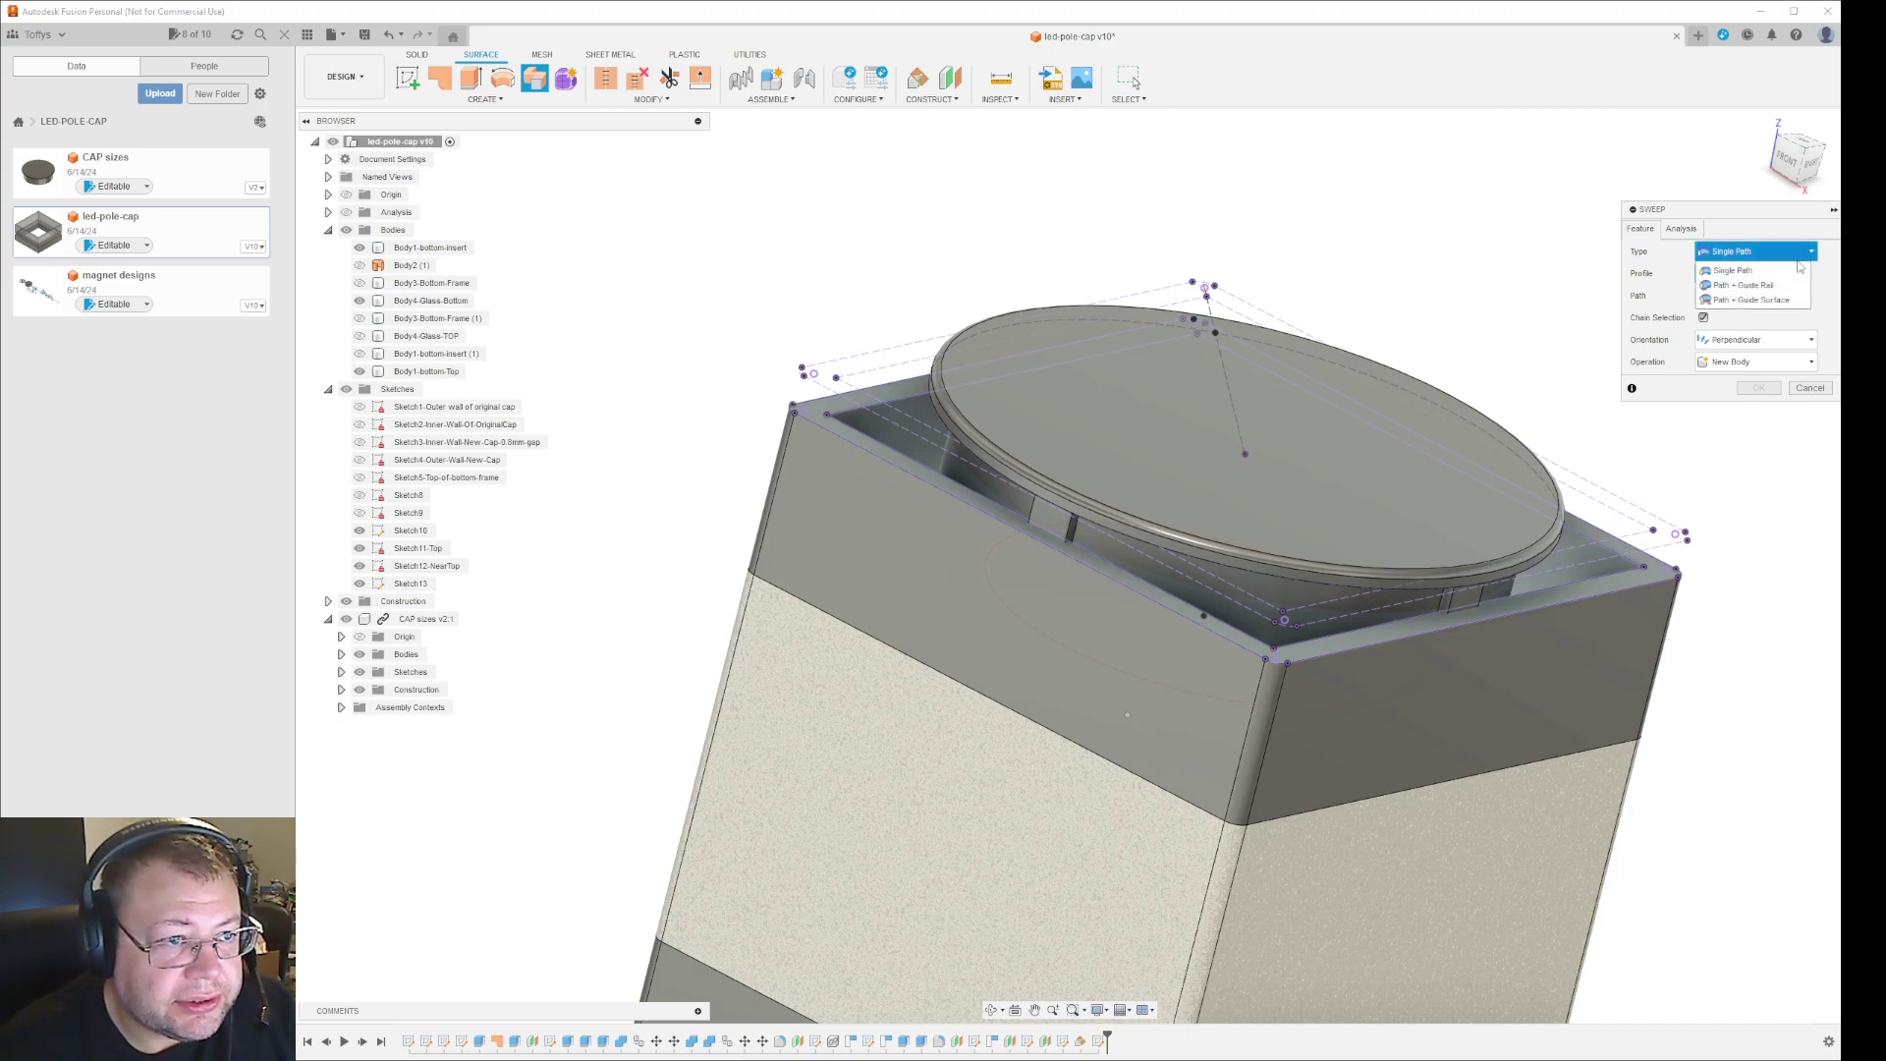
{"action": "left_click", "coordinate": [1736, 286]}
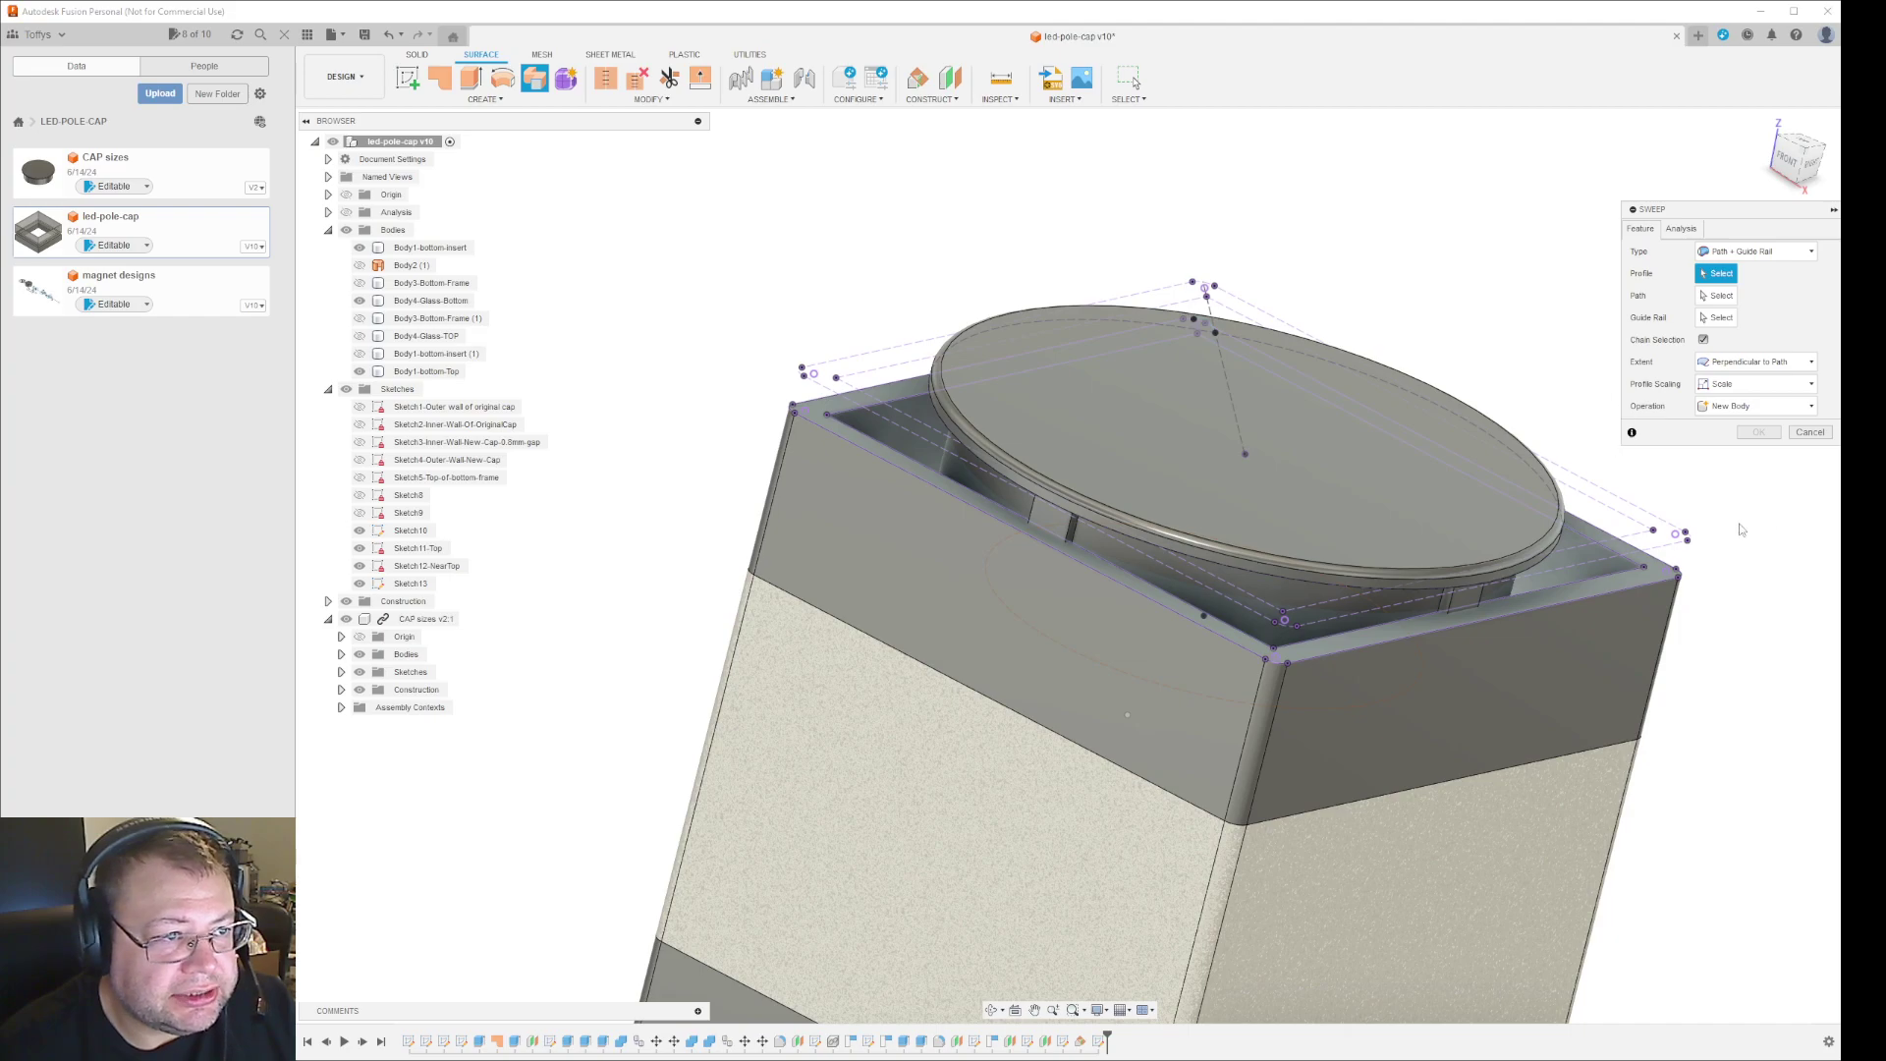
{"action": "mouse_move", "coordinate": [1759, 644]}
{"action": "middle_mouse_down", "text": "shift"}
{"action": "mouse_move", "coordinate": [1632, 590]}
{"action": "mouse_move", "coordinate": [1504, 588]}
{"action": "mouse_move", "coordinate": [1739, 661]}
{"action": "mouse_move", "coordinate": [1691, 683]}
{"action": "mouse_move", "coordinate": [1691, 663]}
{"action": "middle_mouse_up", "text": "shift"}
Use the small Sketch13 corner arc as sweep profile and the Sketch11-Top square edge as path.
{"action": "left_click", "coordinate": [1504, 588]}
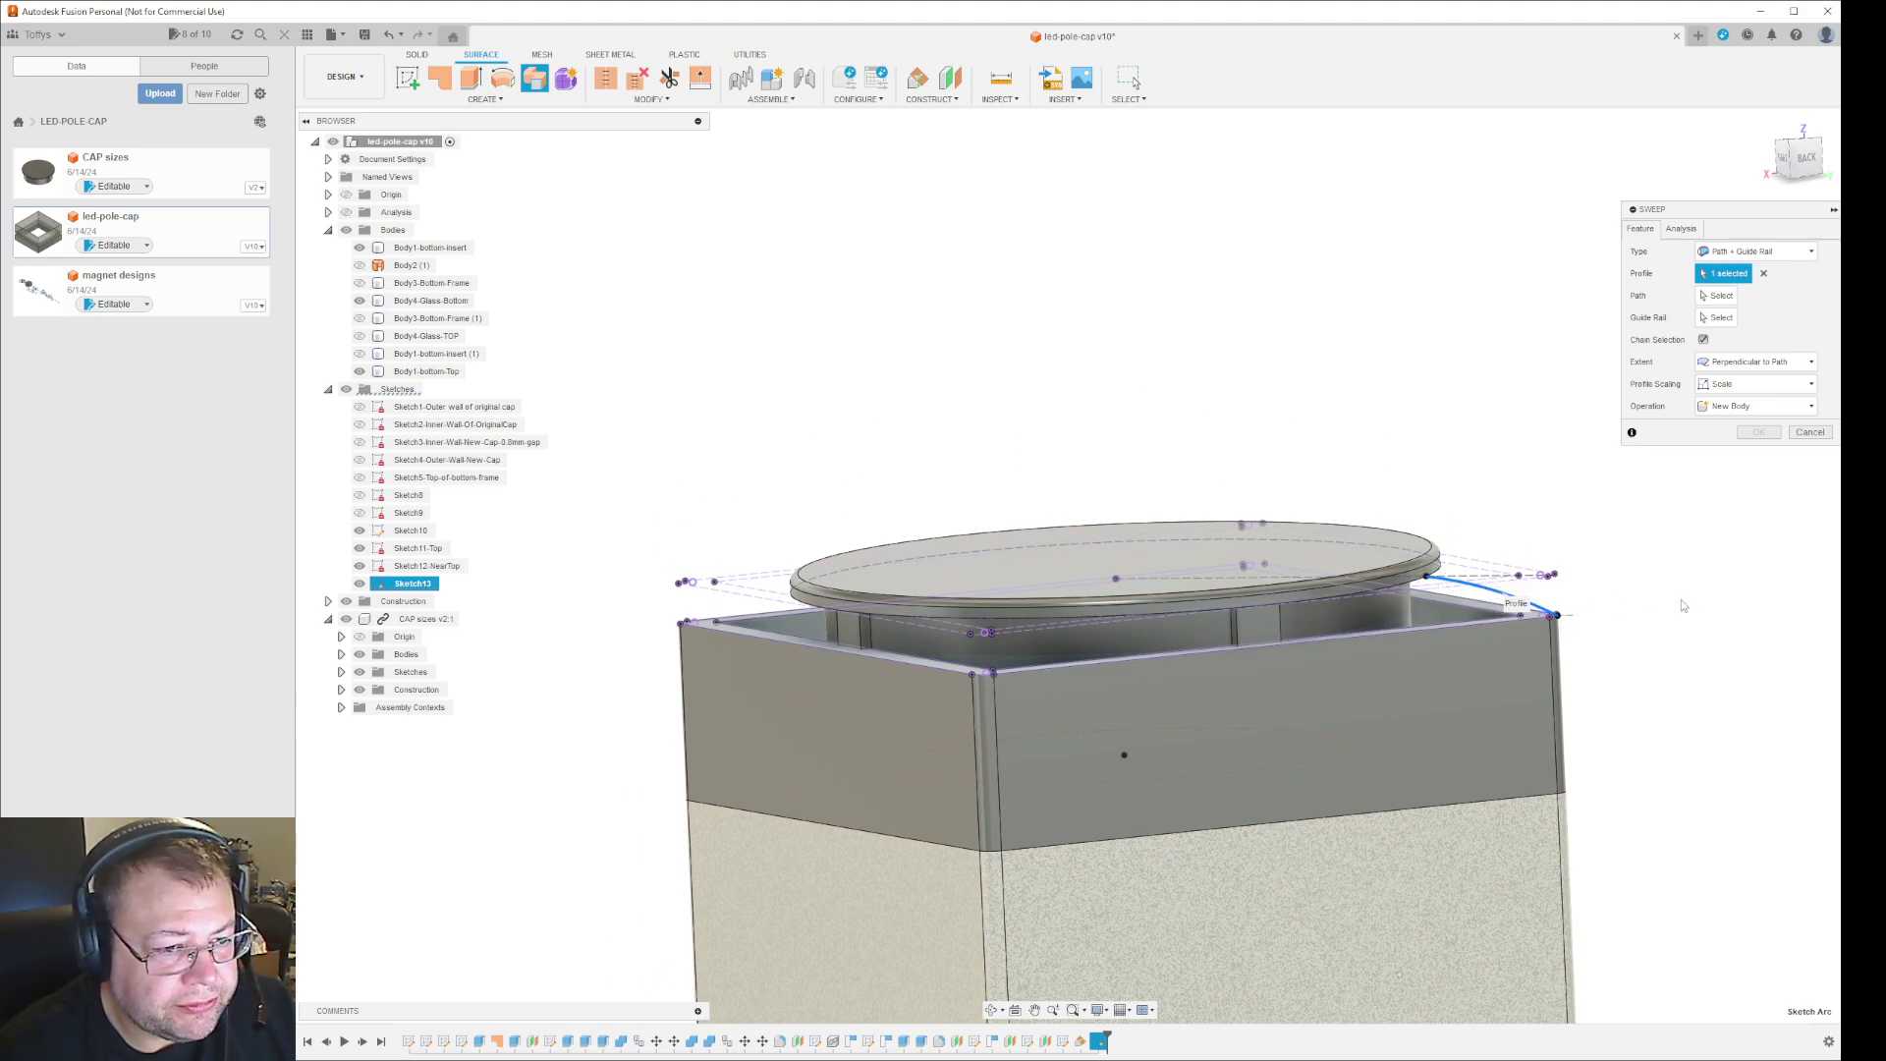
{"action": "scroll", "coordinate": [1620, 588], "scroll_direction": "up", "scroll_amount": 3}
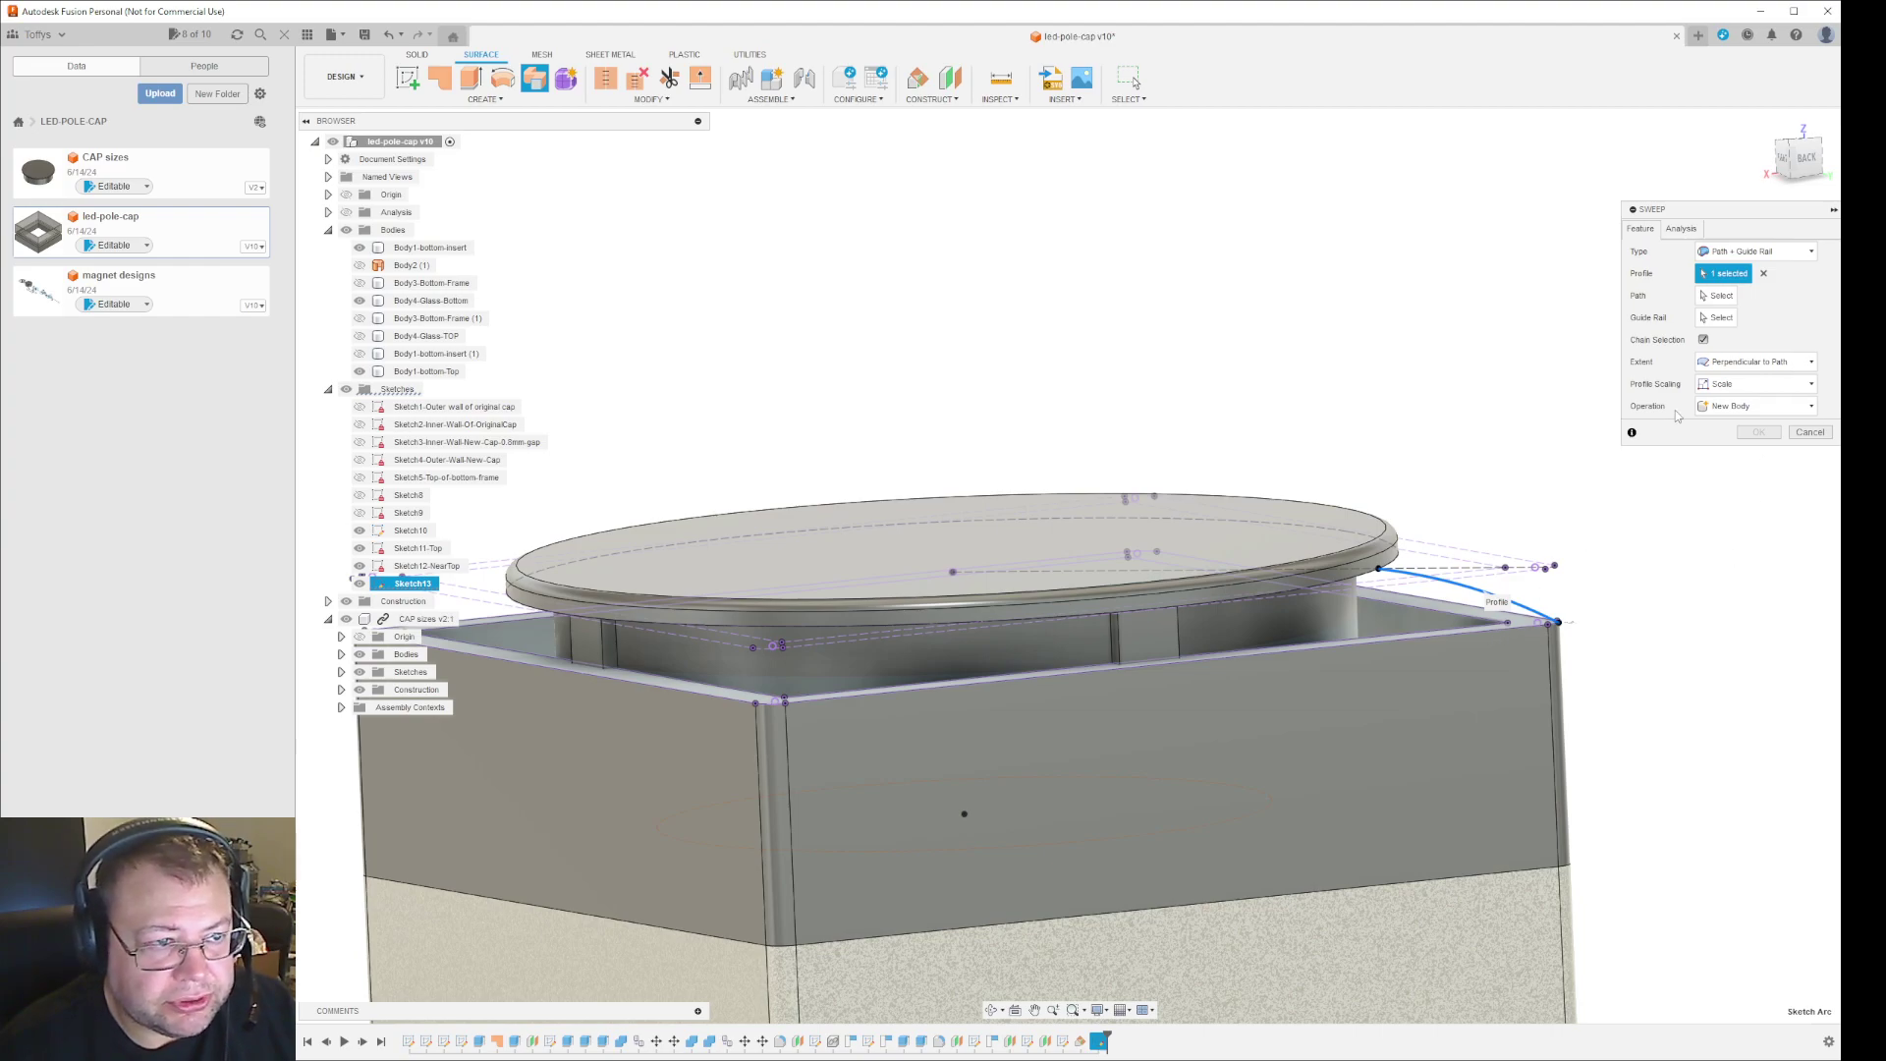
{"action": "left_click", "coordinate": [1719, 296]}
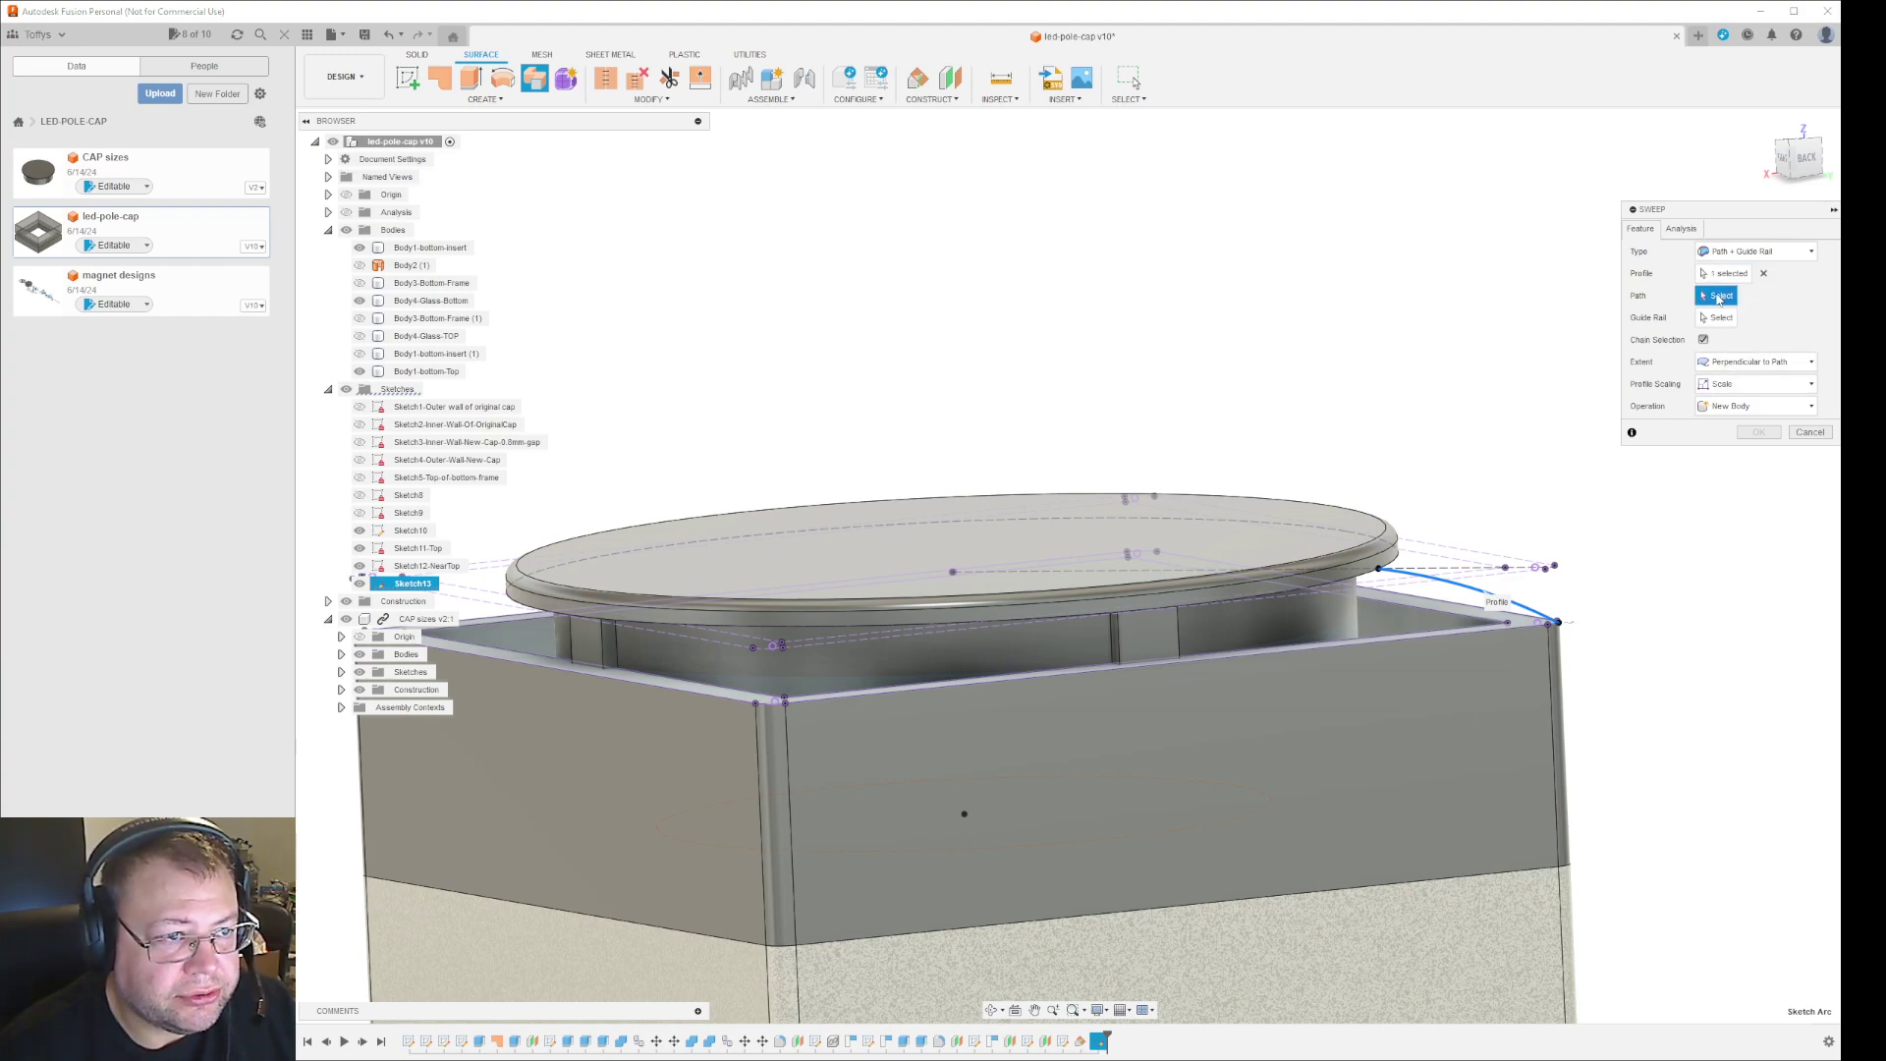
{"action": "left_click", "coordinate": [1719, 296]}
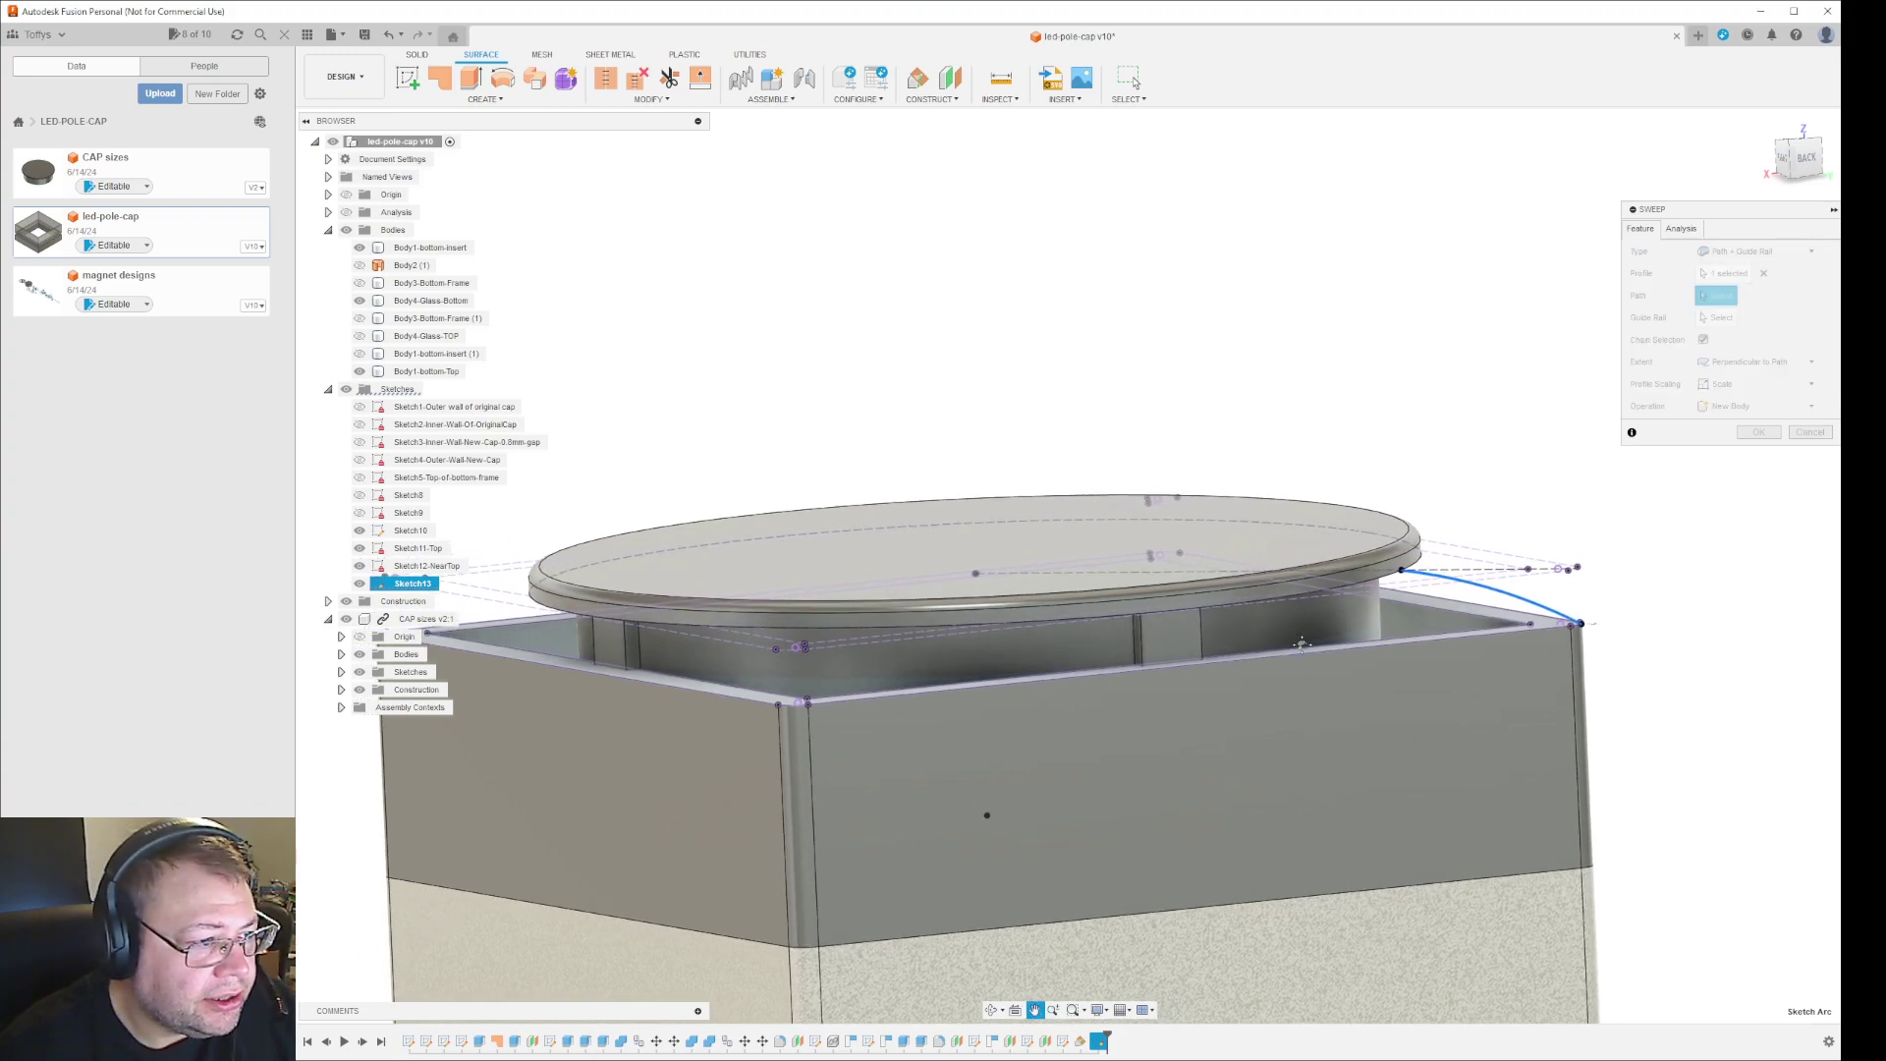
{"action": "middle_click_drag", "start_coordinate": [1272, 639], "coordinate": [1462, 462]}
{"action": "scroll", "coordinate": [1435, 598], "scroll_direction": "up", "scroll_amount": 10}
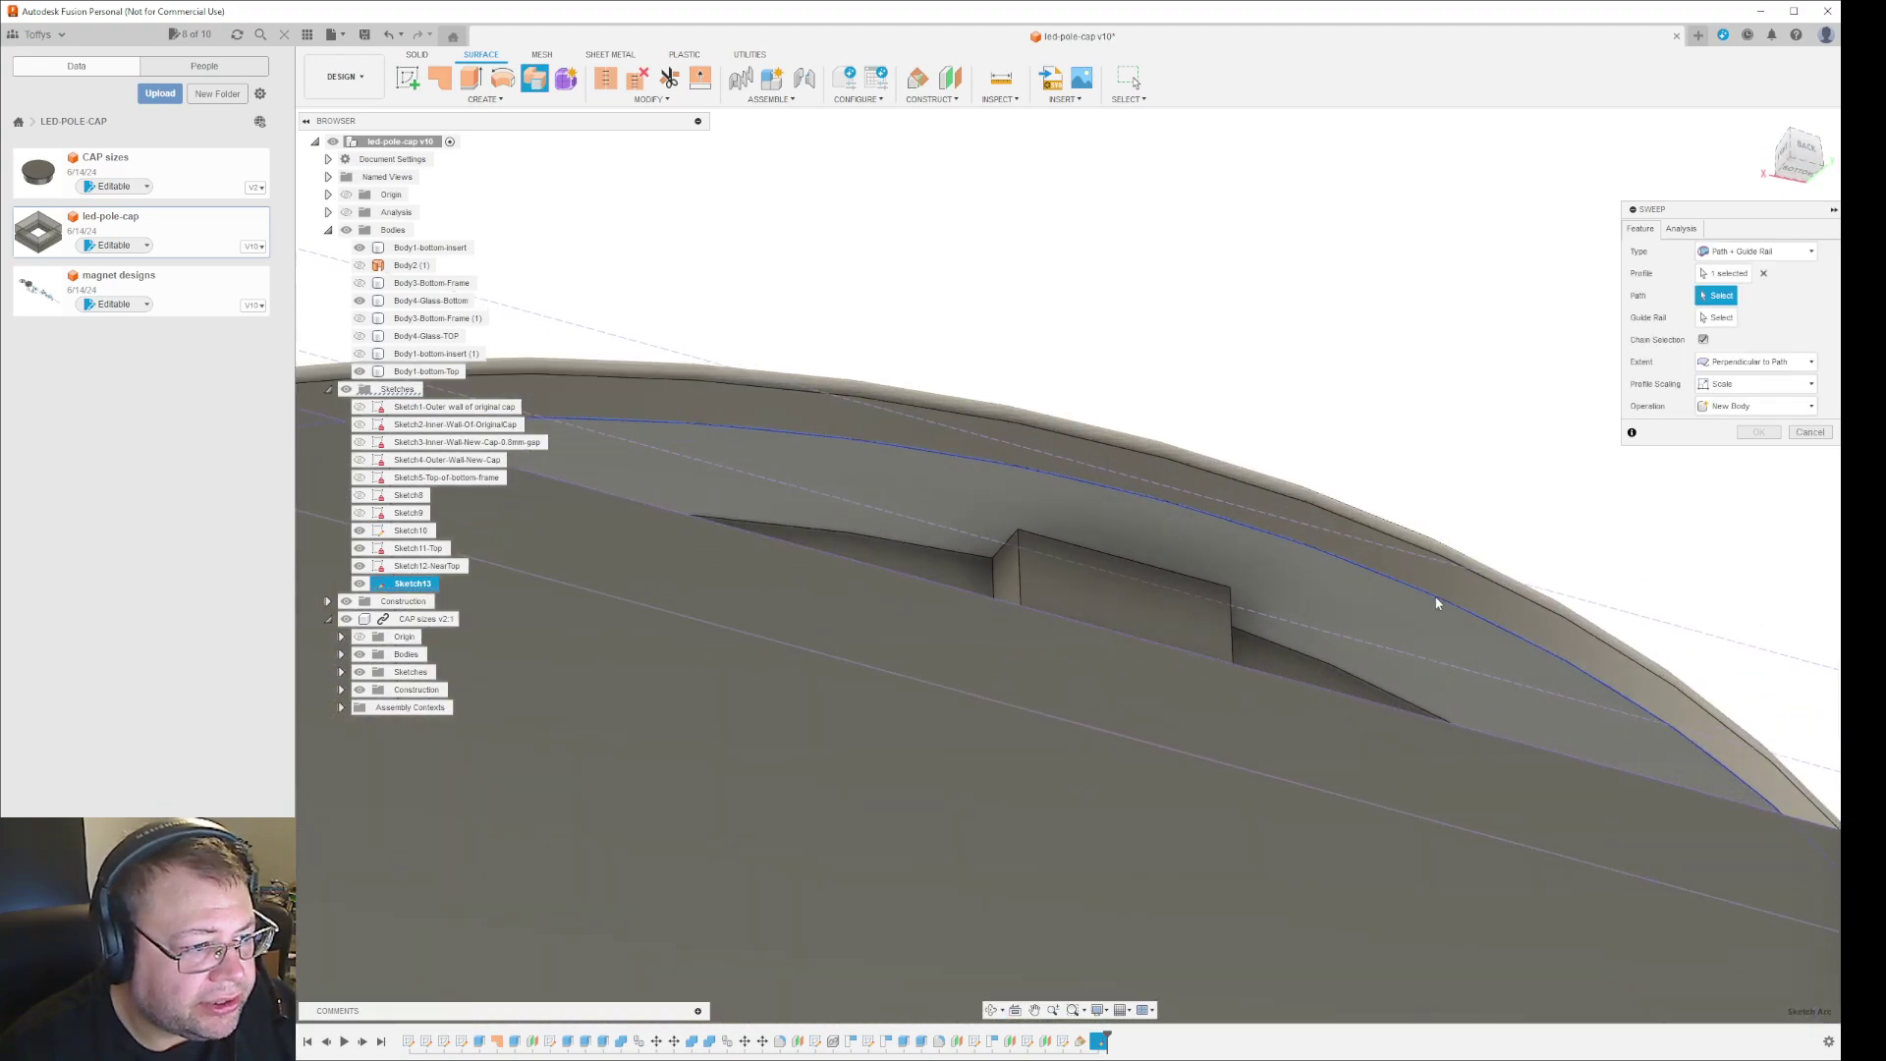
{"action": "scroll", "coordinate": [1434, 596], "scroll_direction": "up", "scroll_amount": 5}
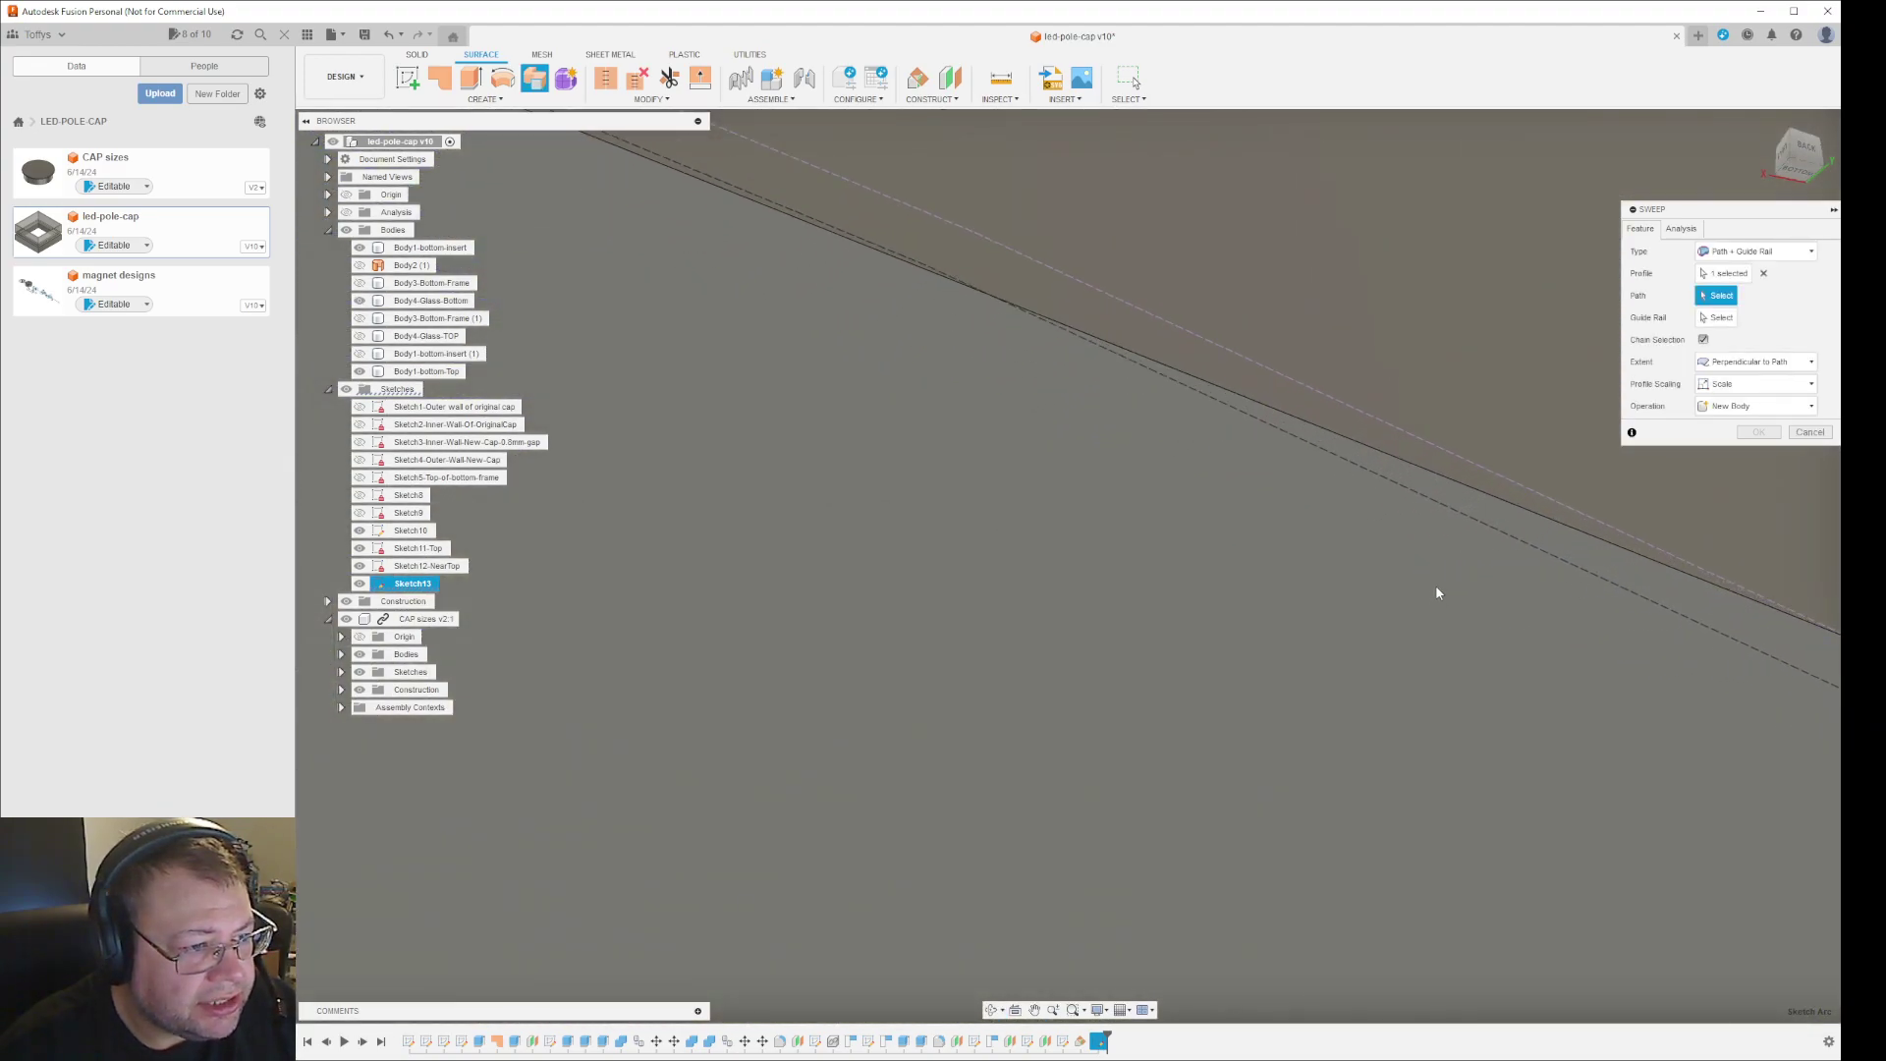
{"action": "scroll", "coordinate": [1426, 549], "scroll_direction": "up", "scroll_amount": 2}
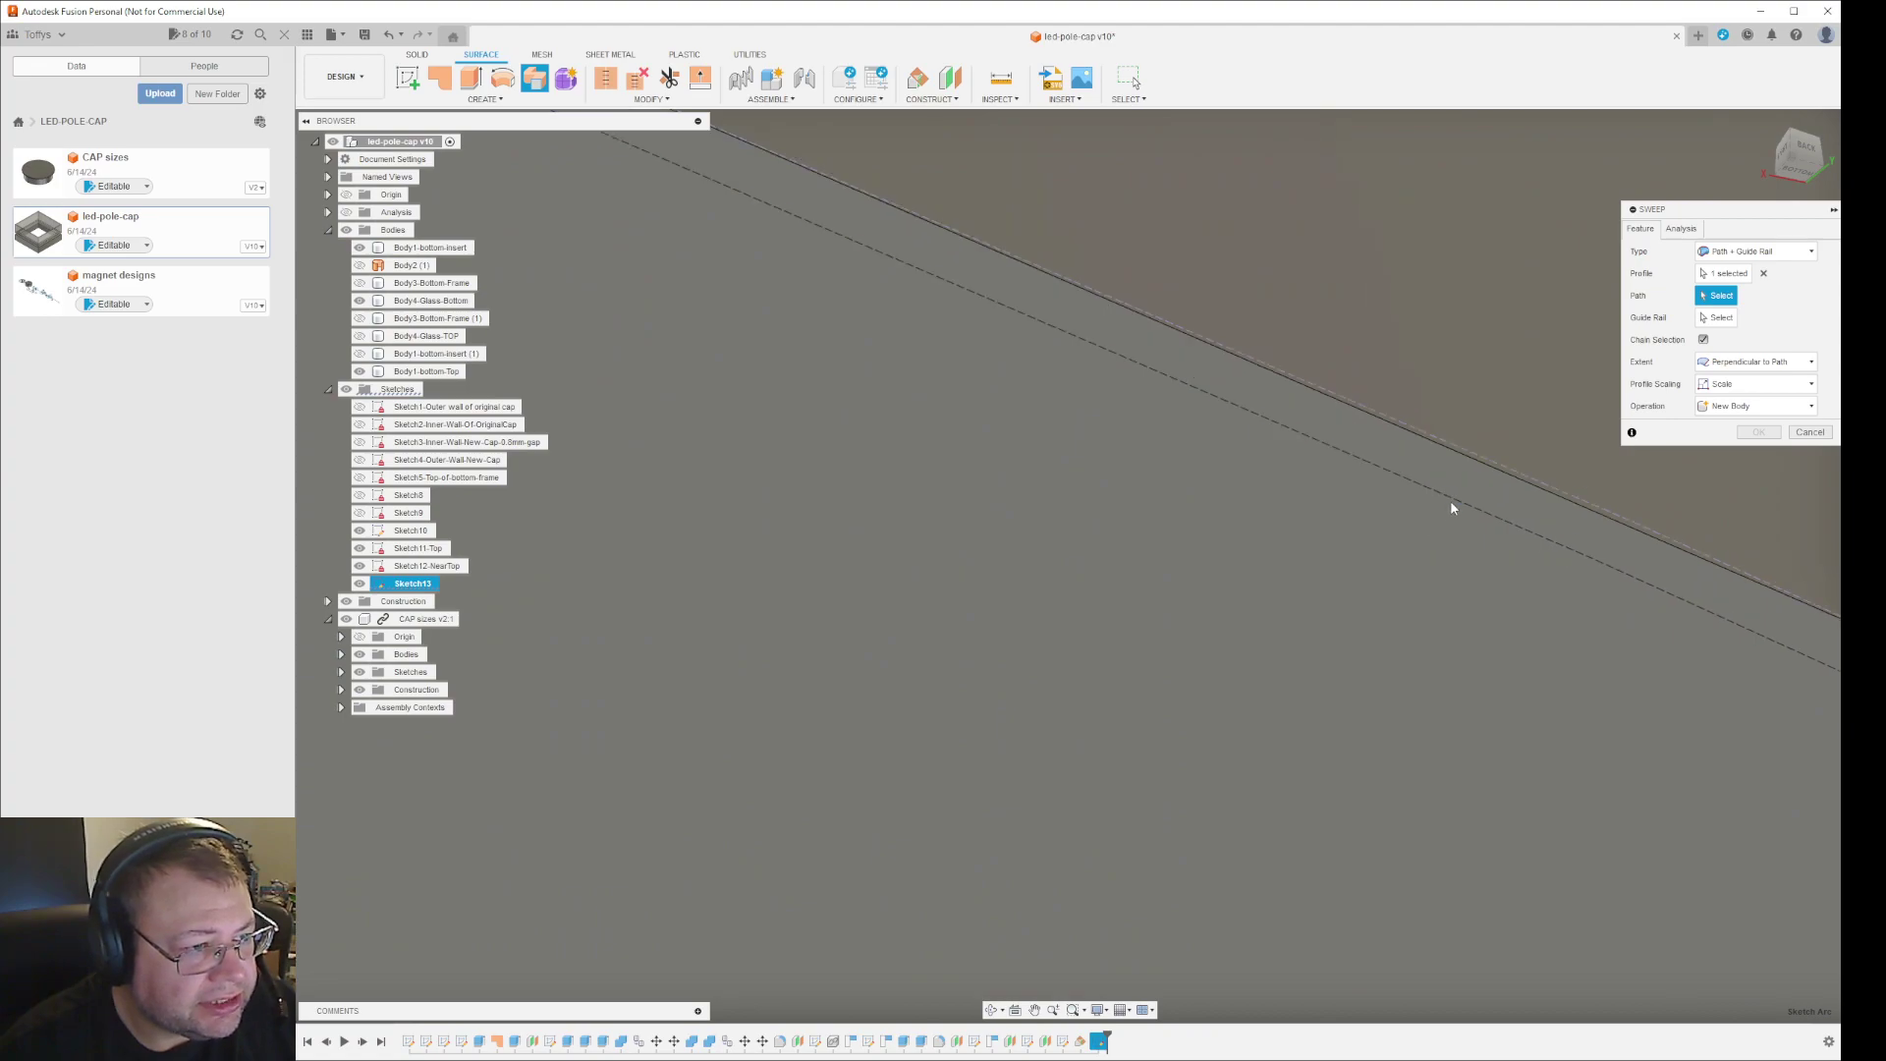
{"action": "left_click", "coordinate": [1452, 502]}
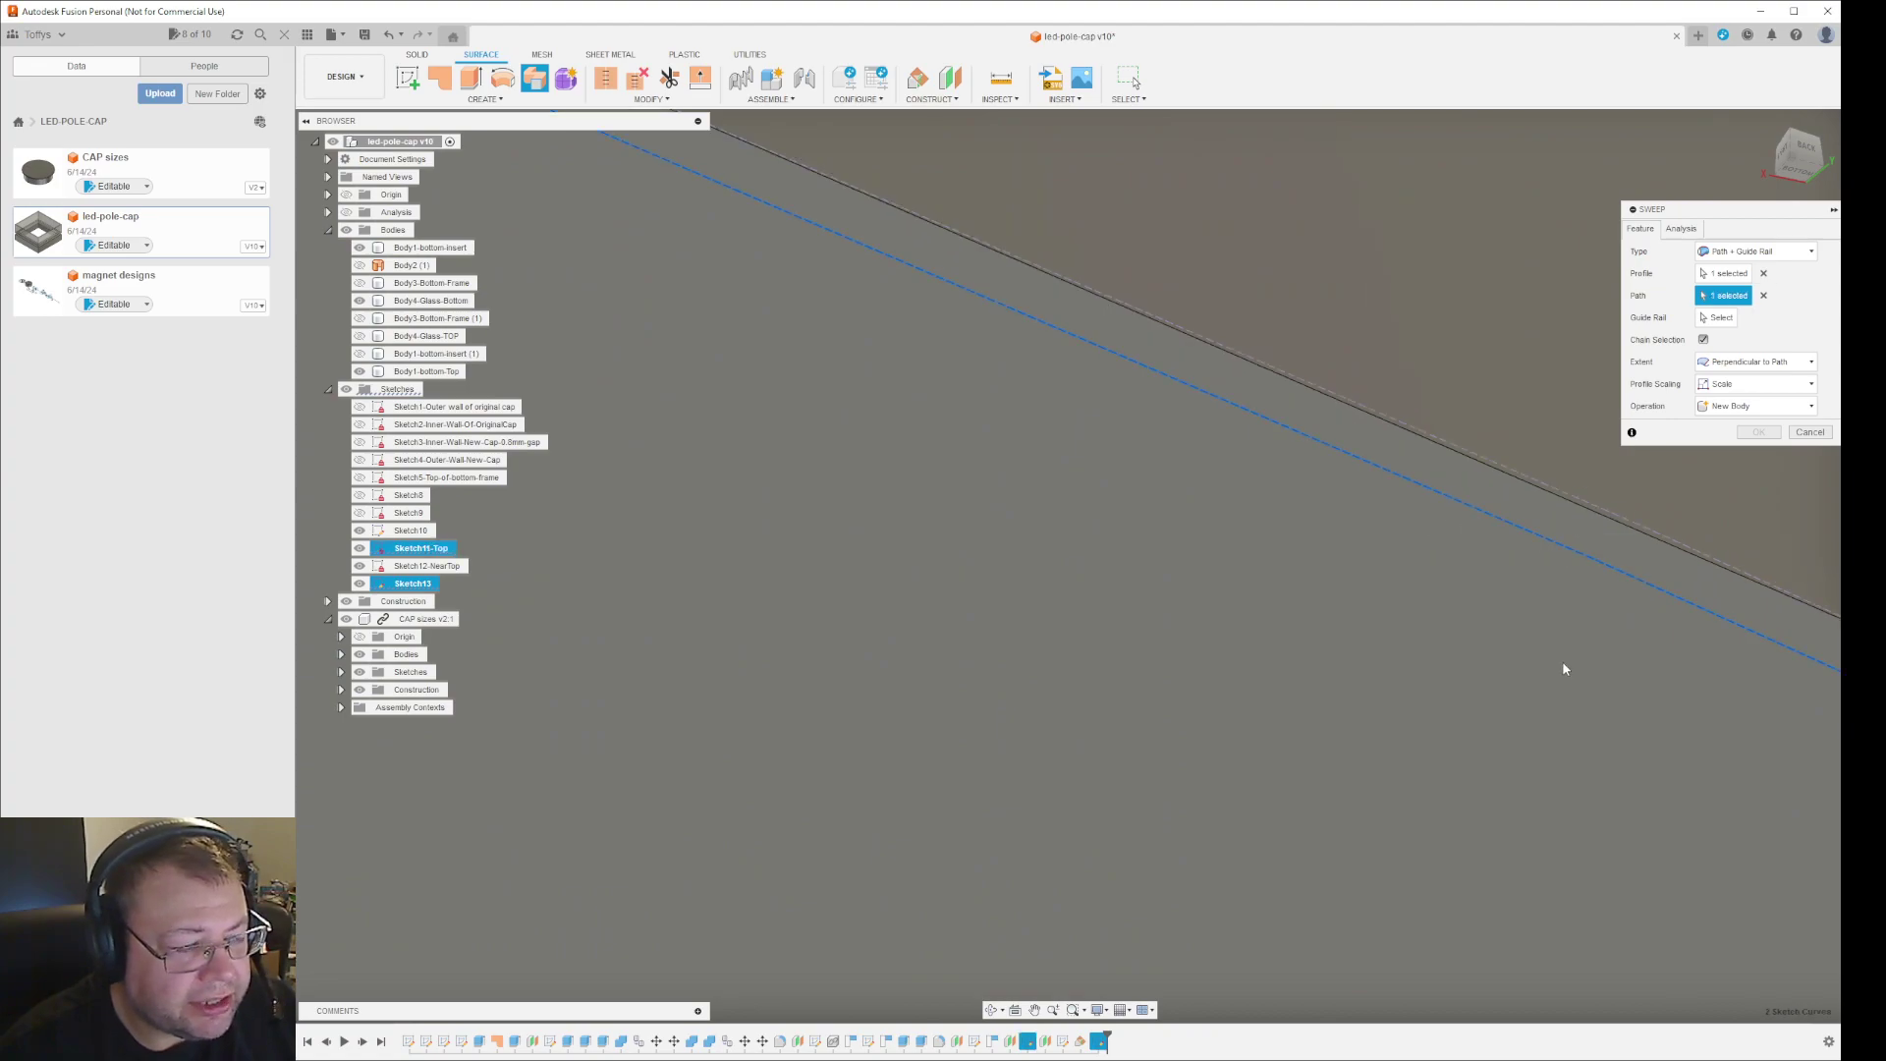
{"action": "scroll", "coordinate": [1565, 669], "scroll_direction": "down", "scroll_amount": 8}
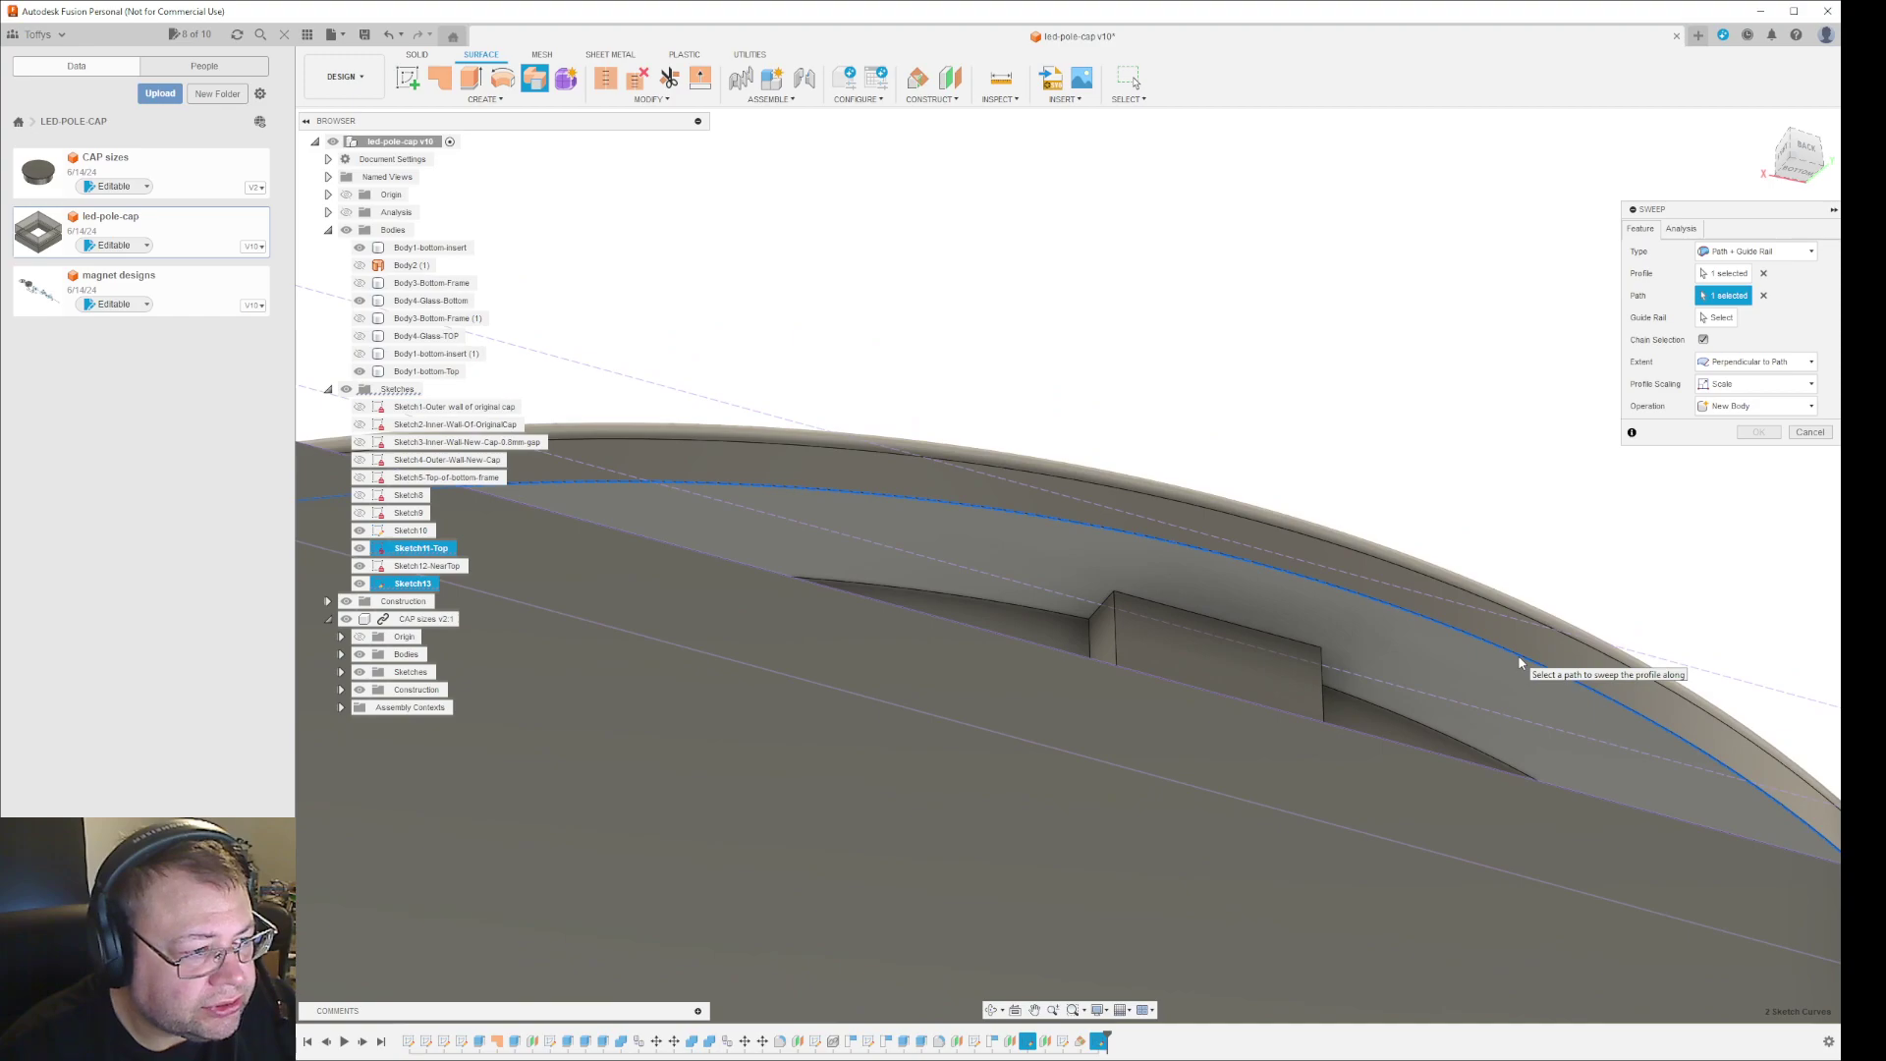
{"action": "scroll", "coordinate": [1518, 658], "scroll_direction": "down", "scroll_amount": 6}
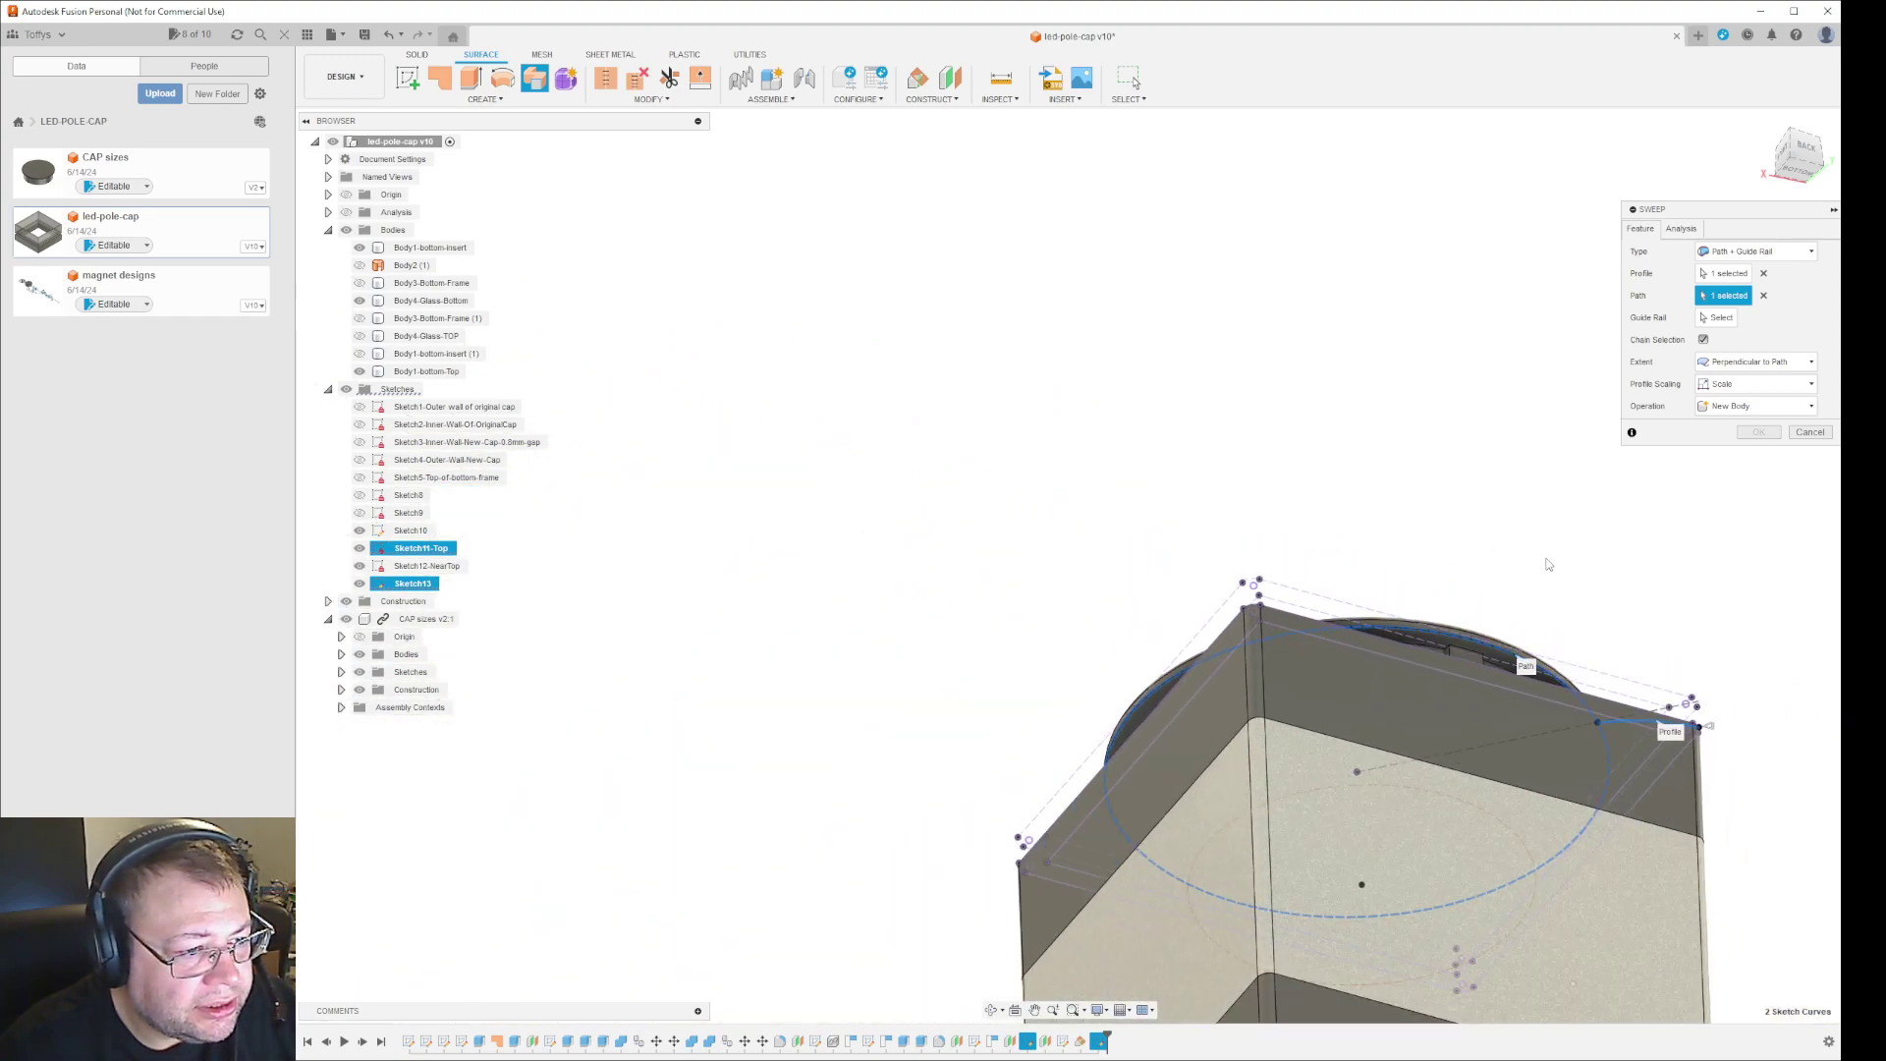
{"action": "middle_click_drag", "start_coordinate": [1548, 563], "coordinate": [1548, 639], "text": "shift"}
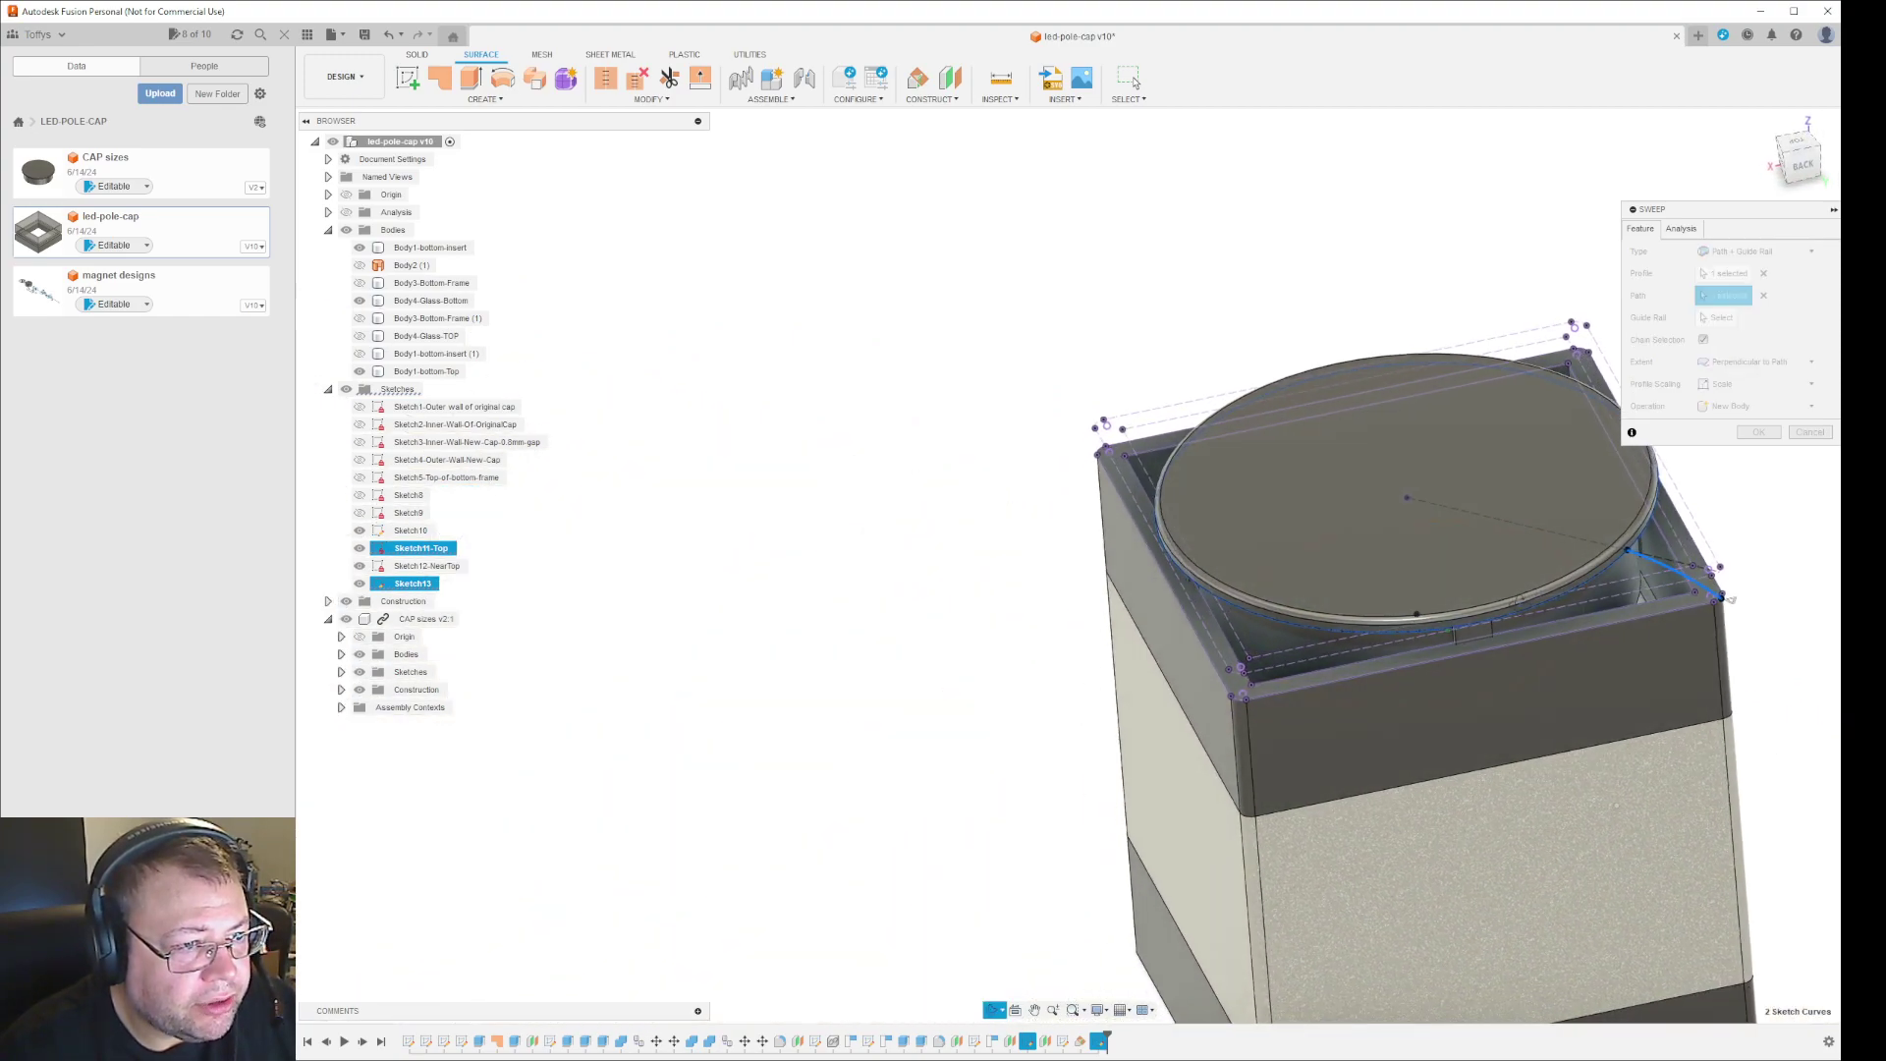
Set the top square edge (Sketch12-NearTop curve) as the sweep's guide rail, previewing a new body.
{"action": "left_click", "coordinate": [1717, 321]}
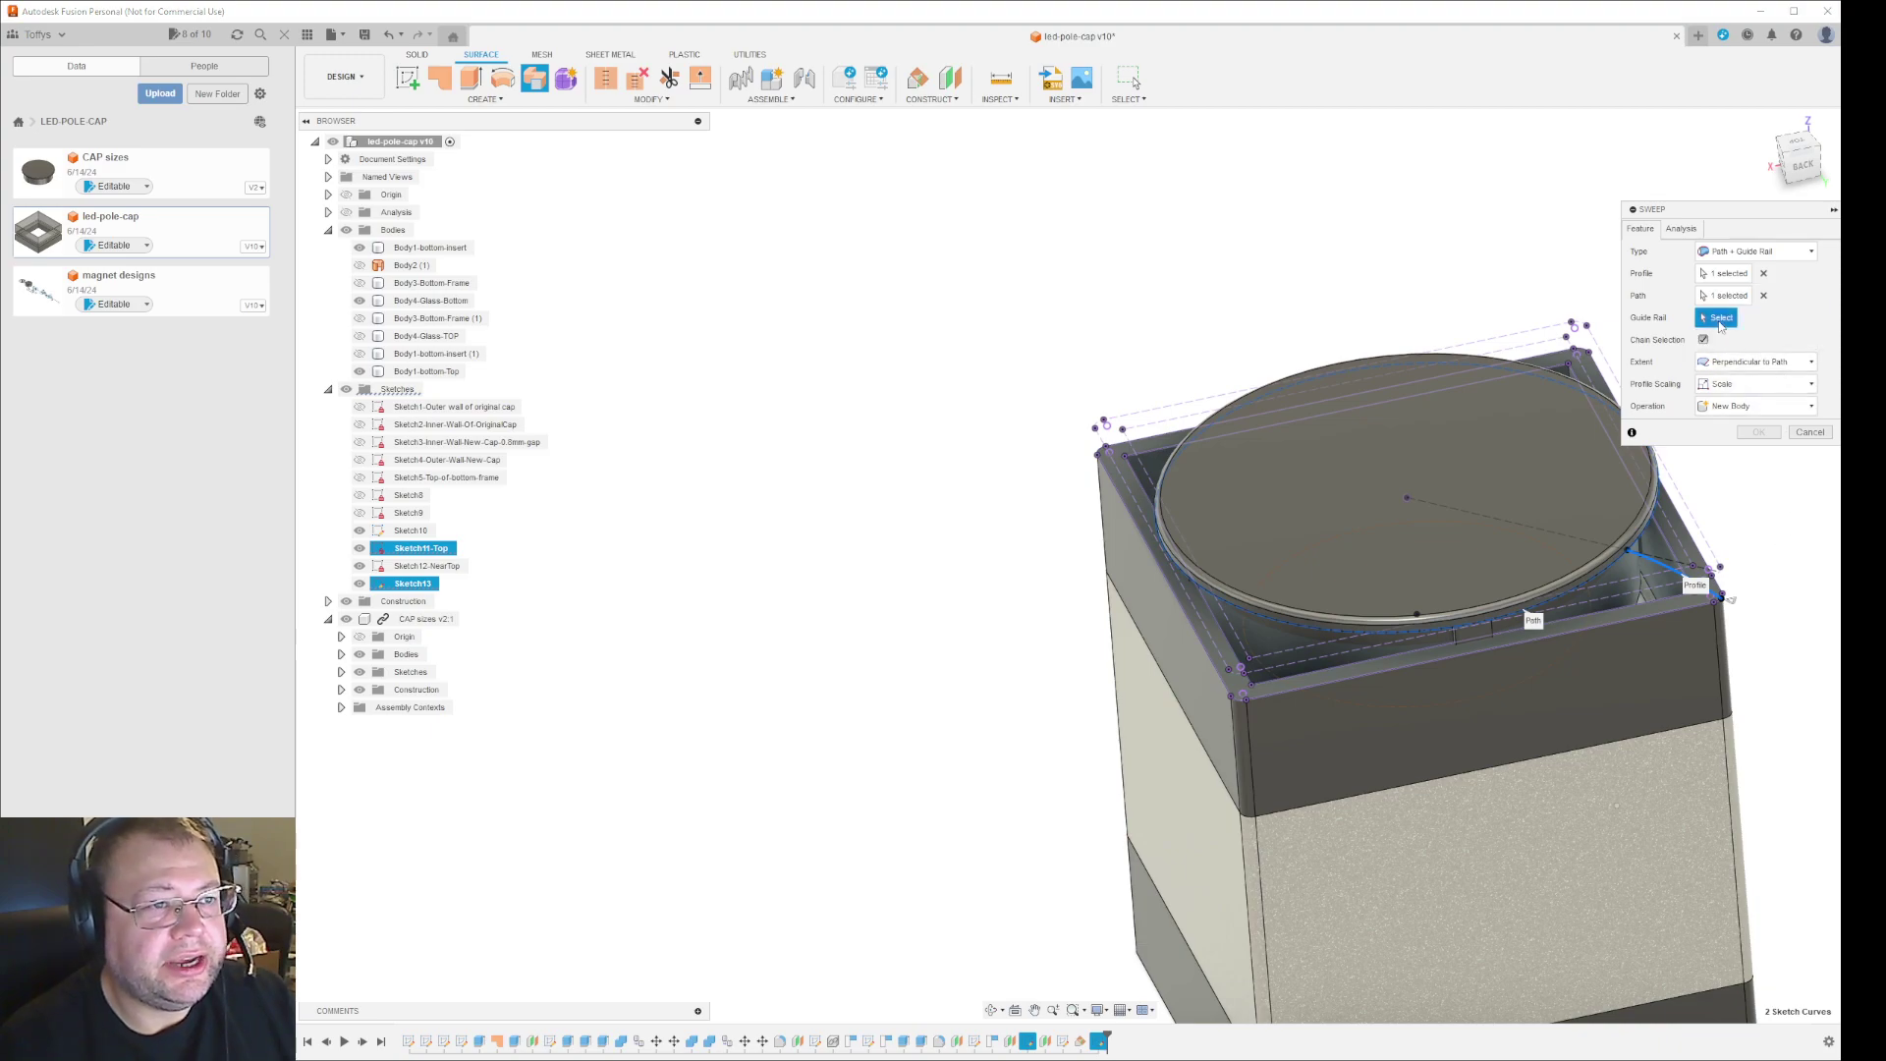
{"action": "left_click", "coordinate": [1204, 656]}
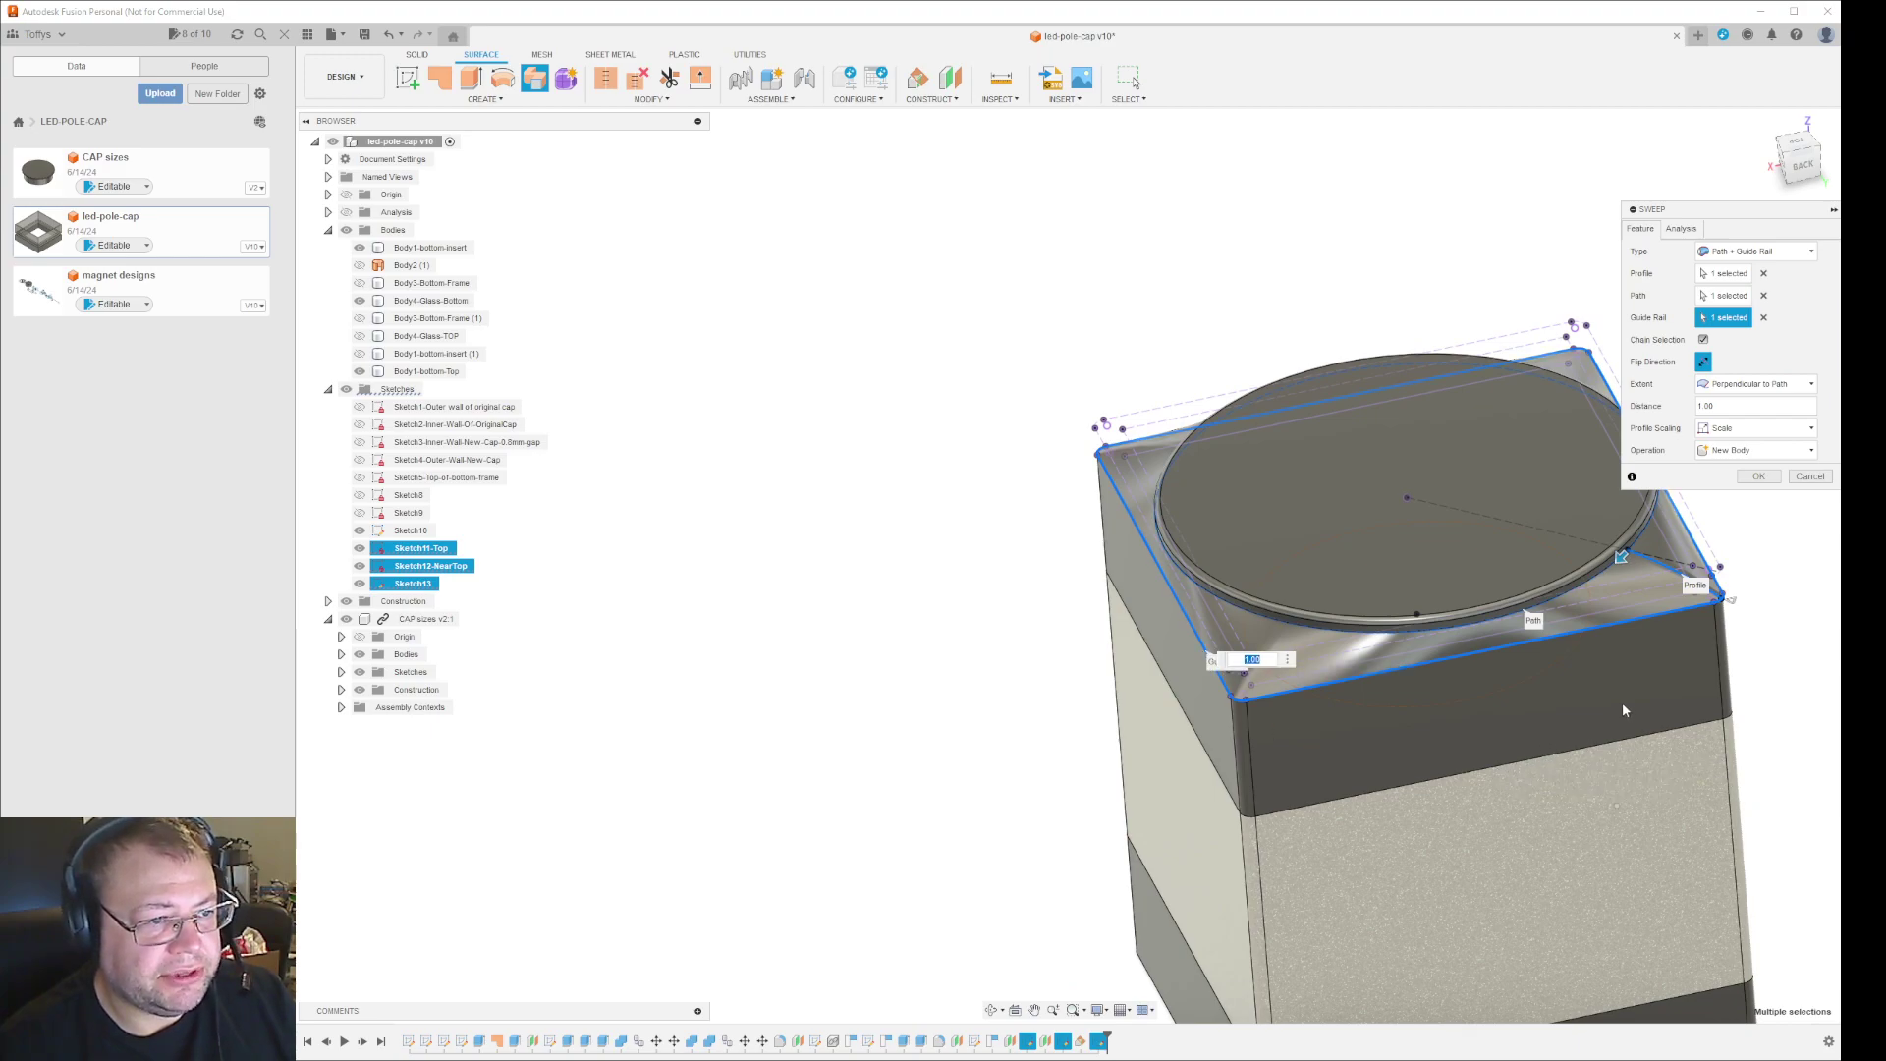
{"action": "scroll", "coordinate": [1466, 771], "scroll_direction": "down", "scroll_amount": 2}
{"action": "scroll", "coordinate": [1466, 771], "scroll_direction": "up", "scroll_amount": 3}
{"action": "middle_click_drag", "start_coordinate": [1481, 708], "coordinate": [1602, 530], "text": "shift"}
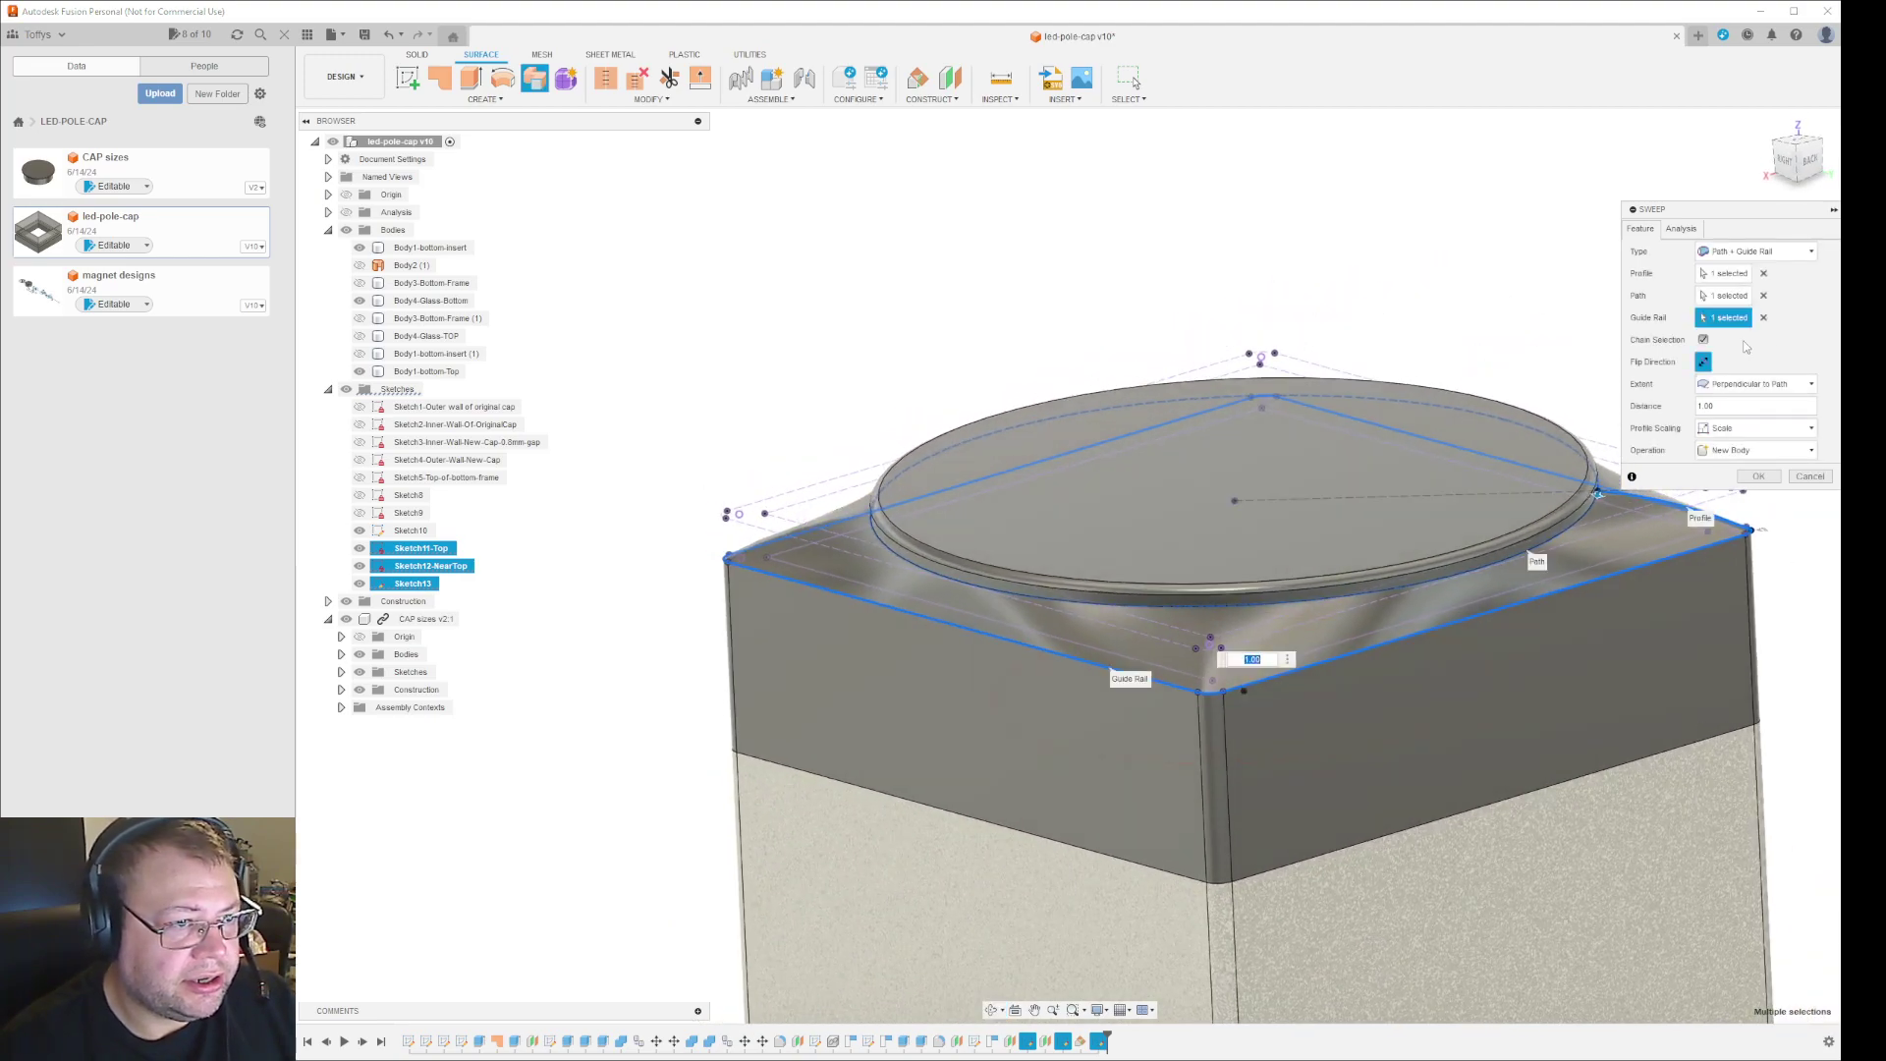
{"action": "left_click", "coordinate": [1764, 317]}
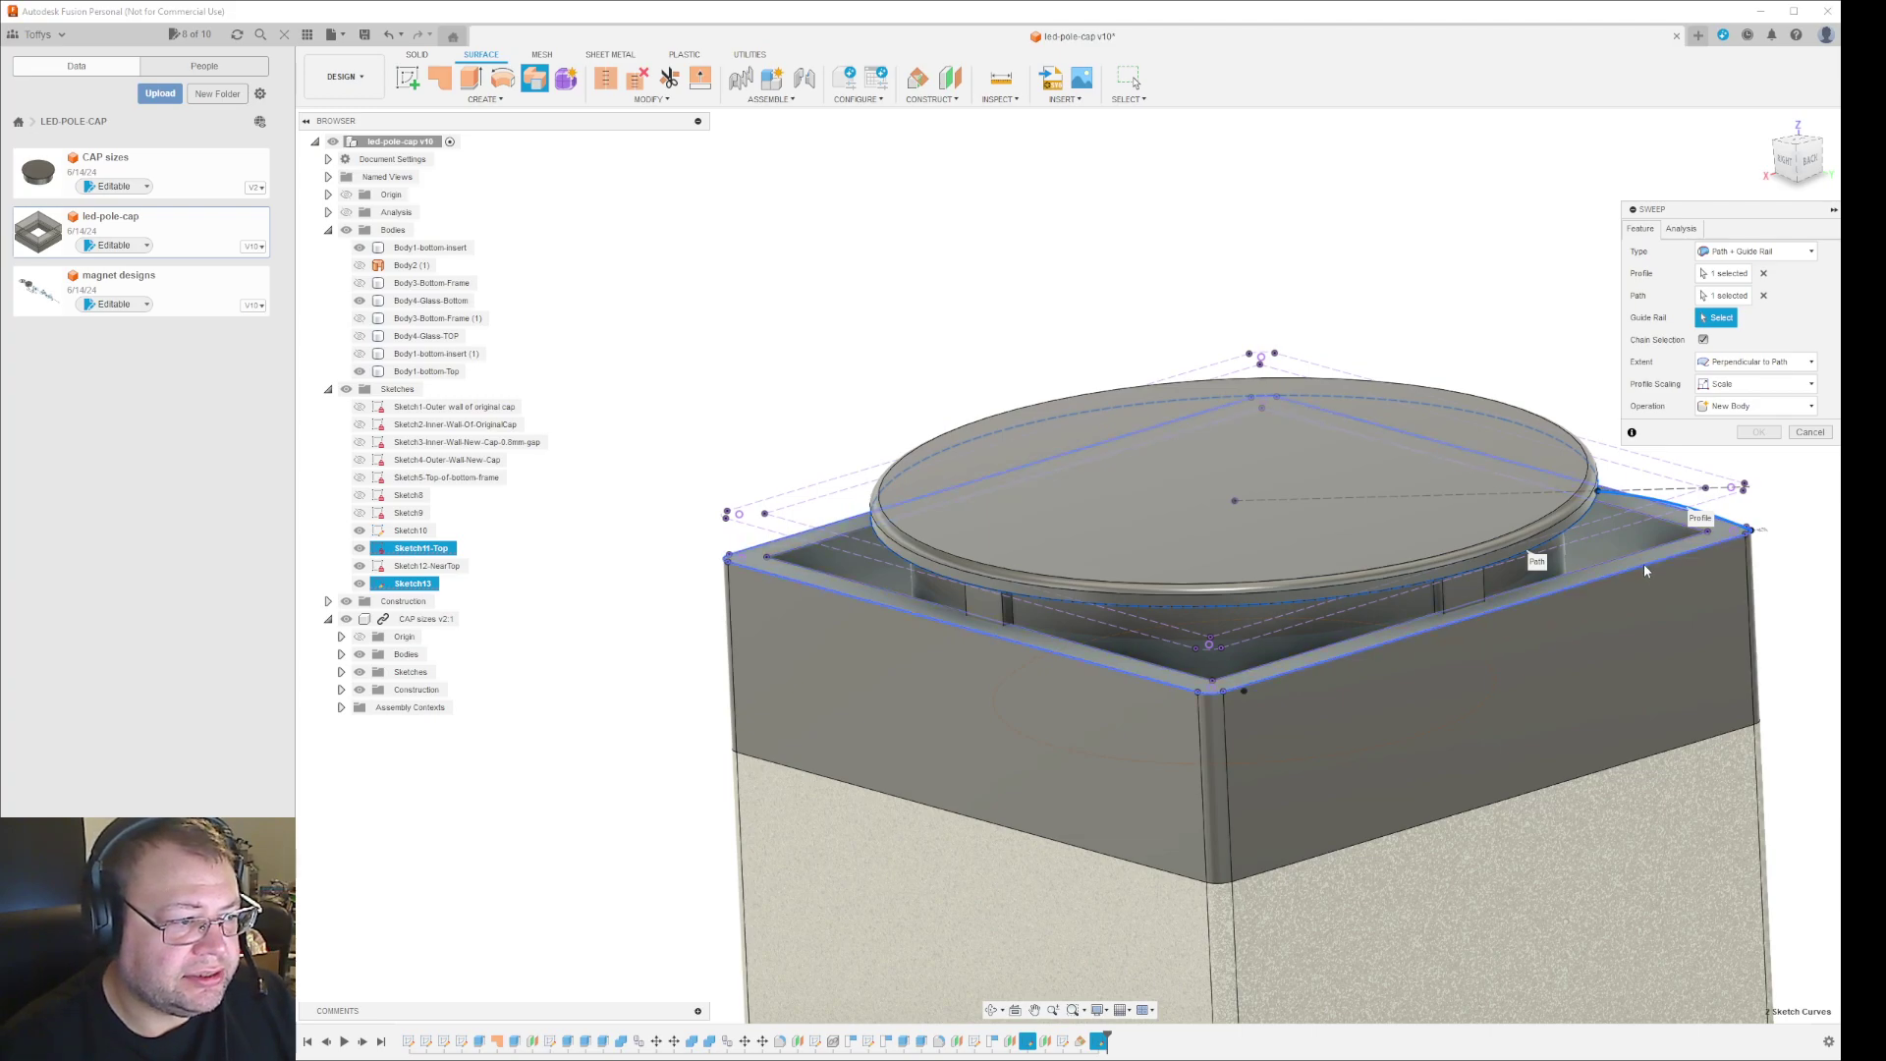
{"action": "scroll", "coordinate": [1209, 707], "scroll_direction": "up", "scroll_amount": 5}
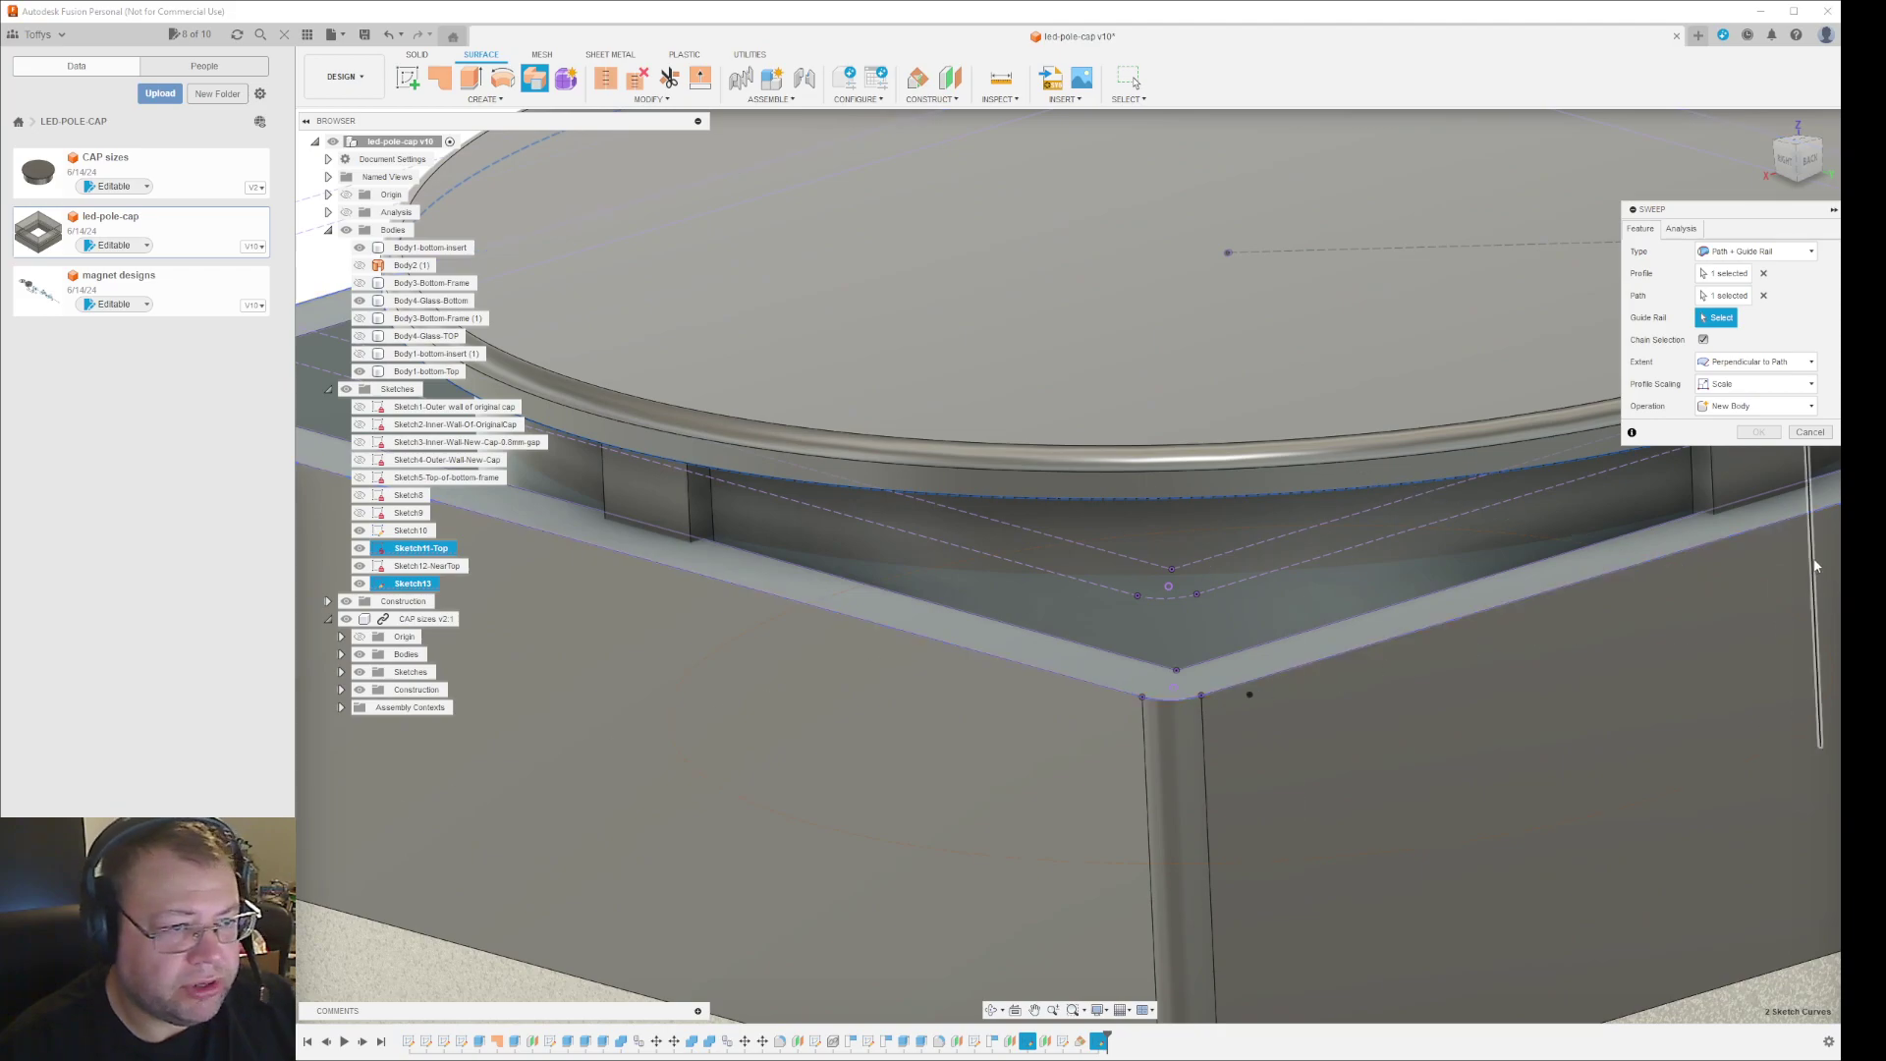
{"action": "scroll", "coordinate": [1664, 558], "scroll_direction": "down", "scroll_amount": 8}
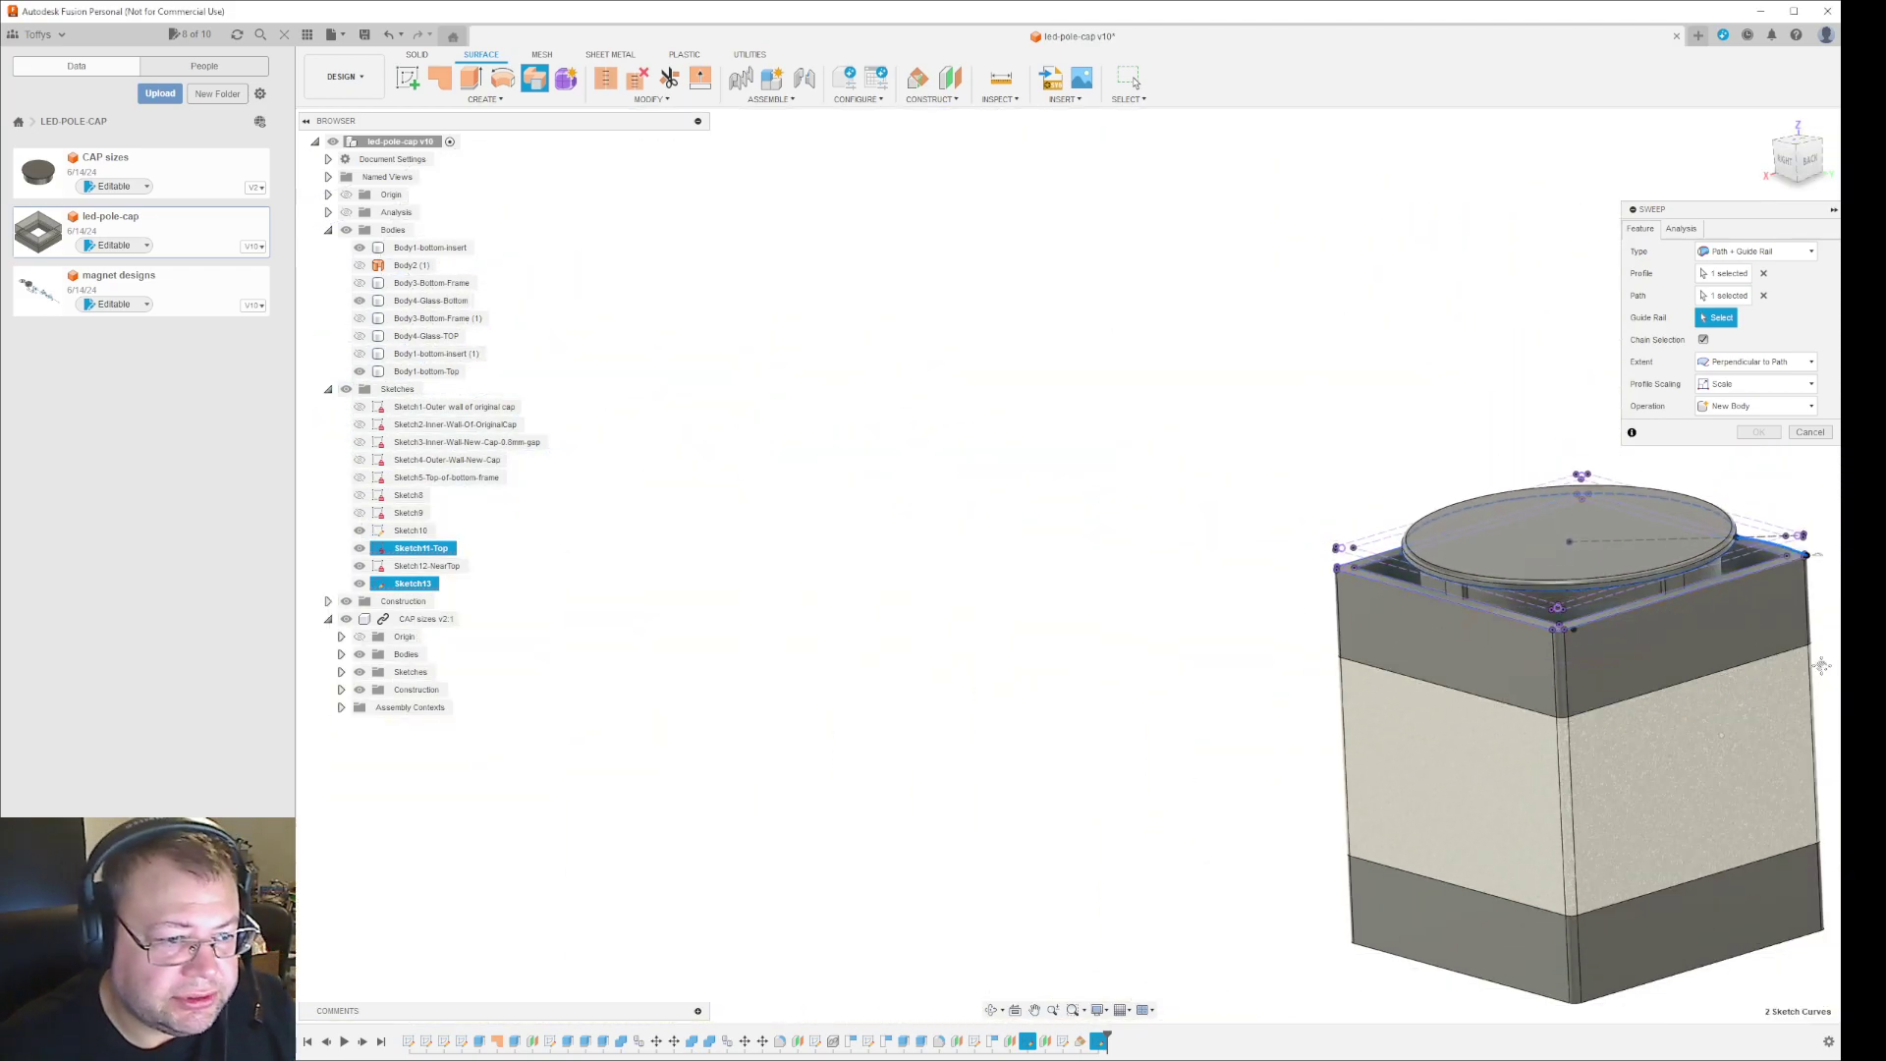
{"action": "middle_click_drag", "start_coordinate": [1808, 666], "coordinate": [1423, 684], "text": "shift"}
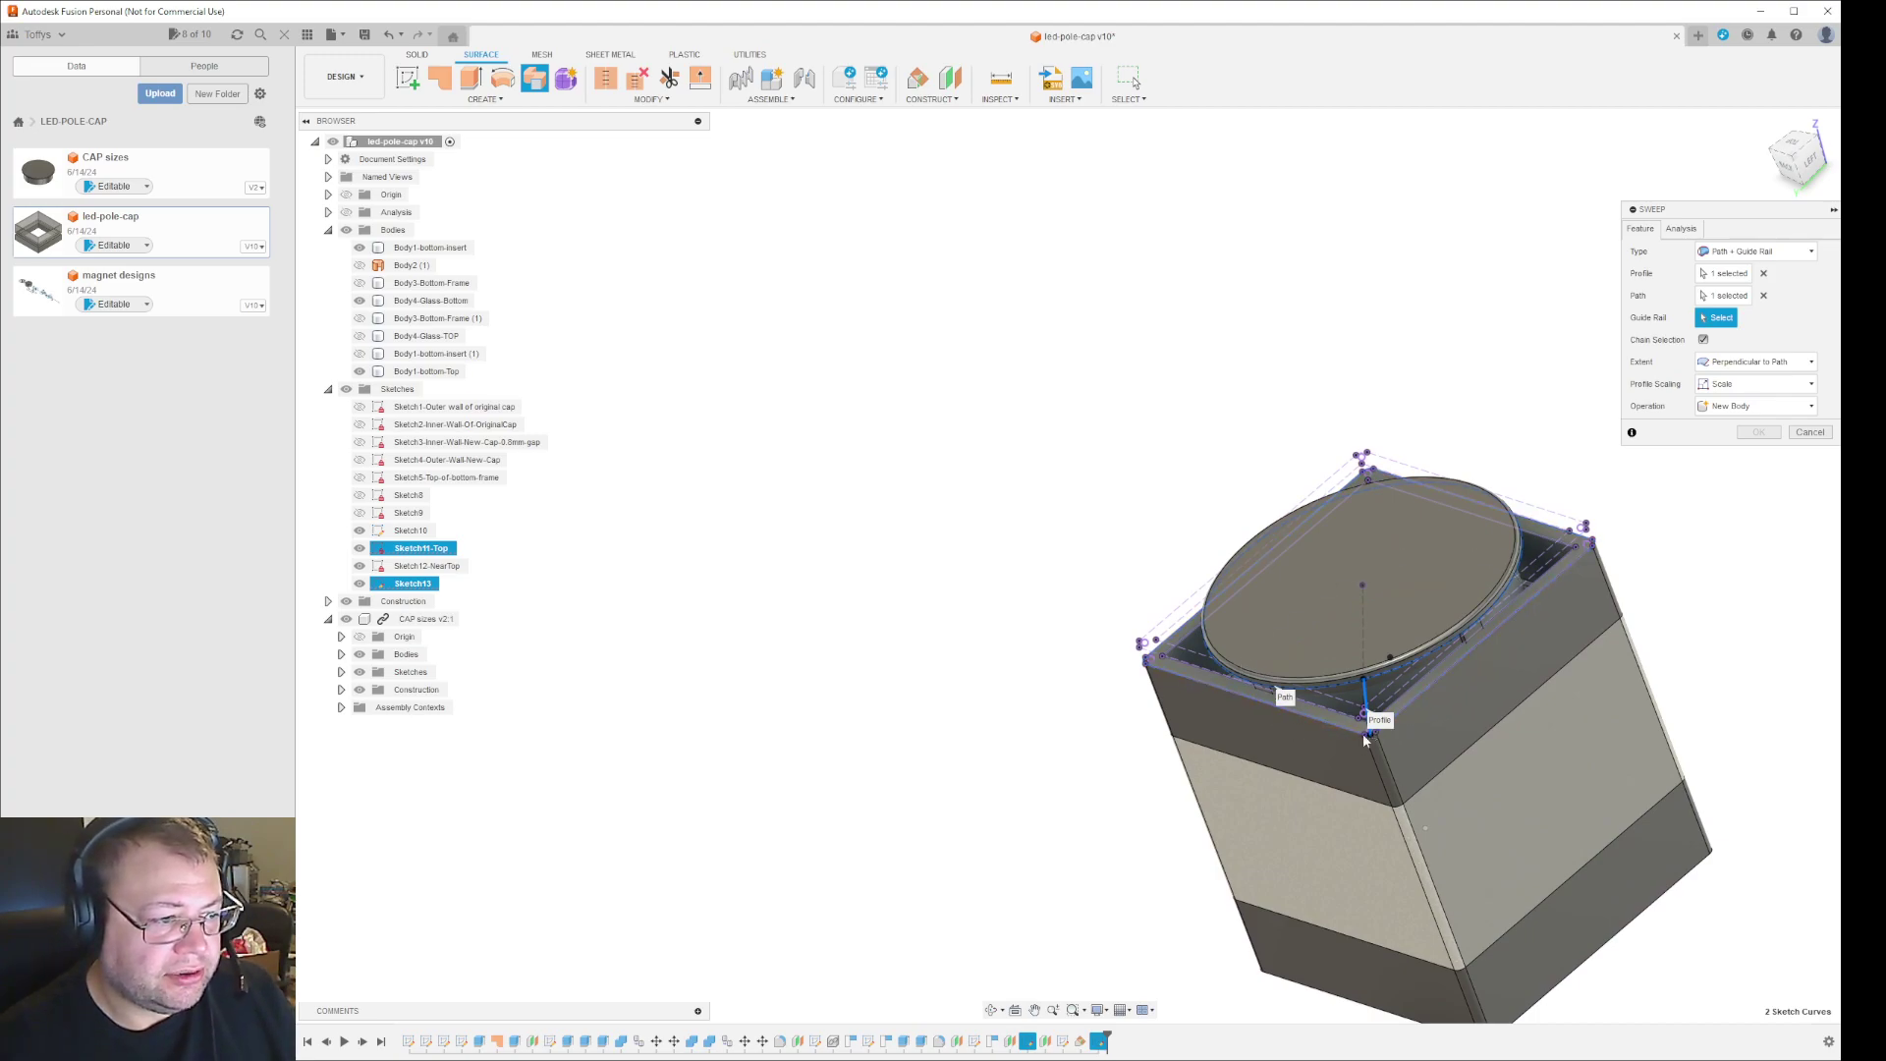
{"action": "left_click", "coordinate": [1506, 622]}
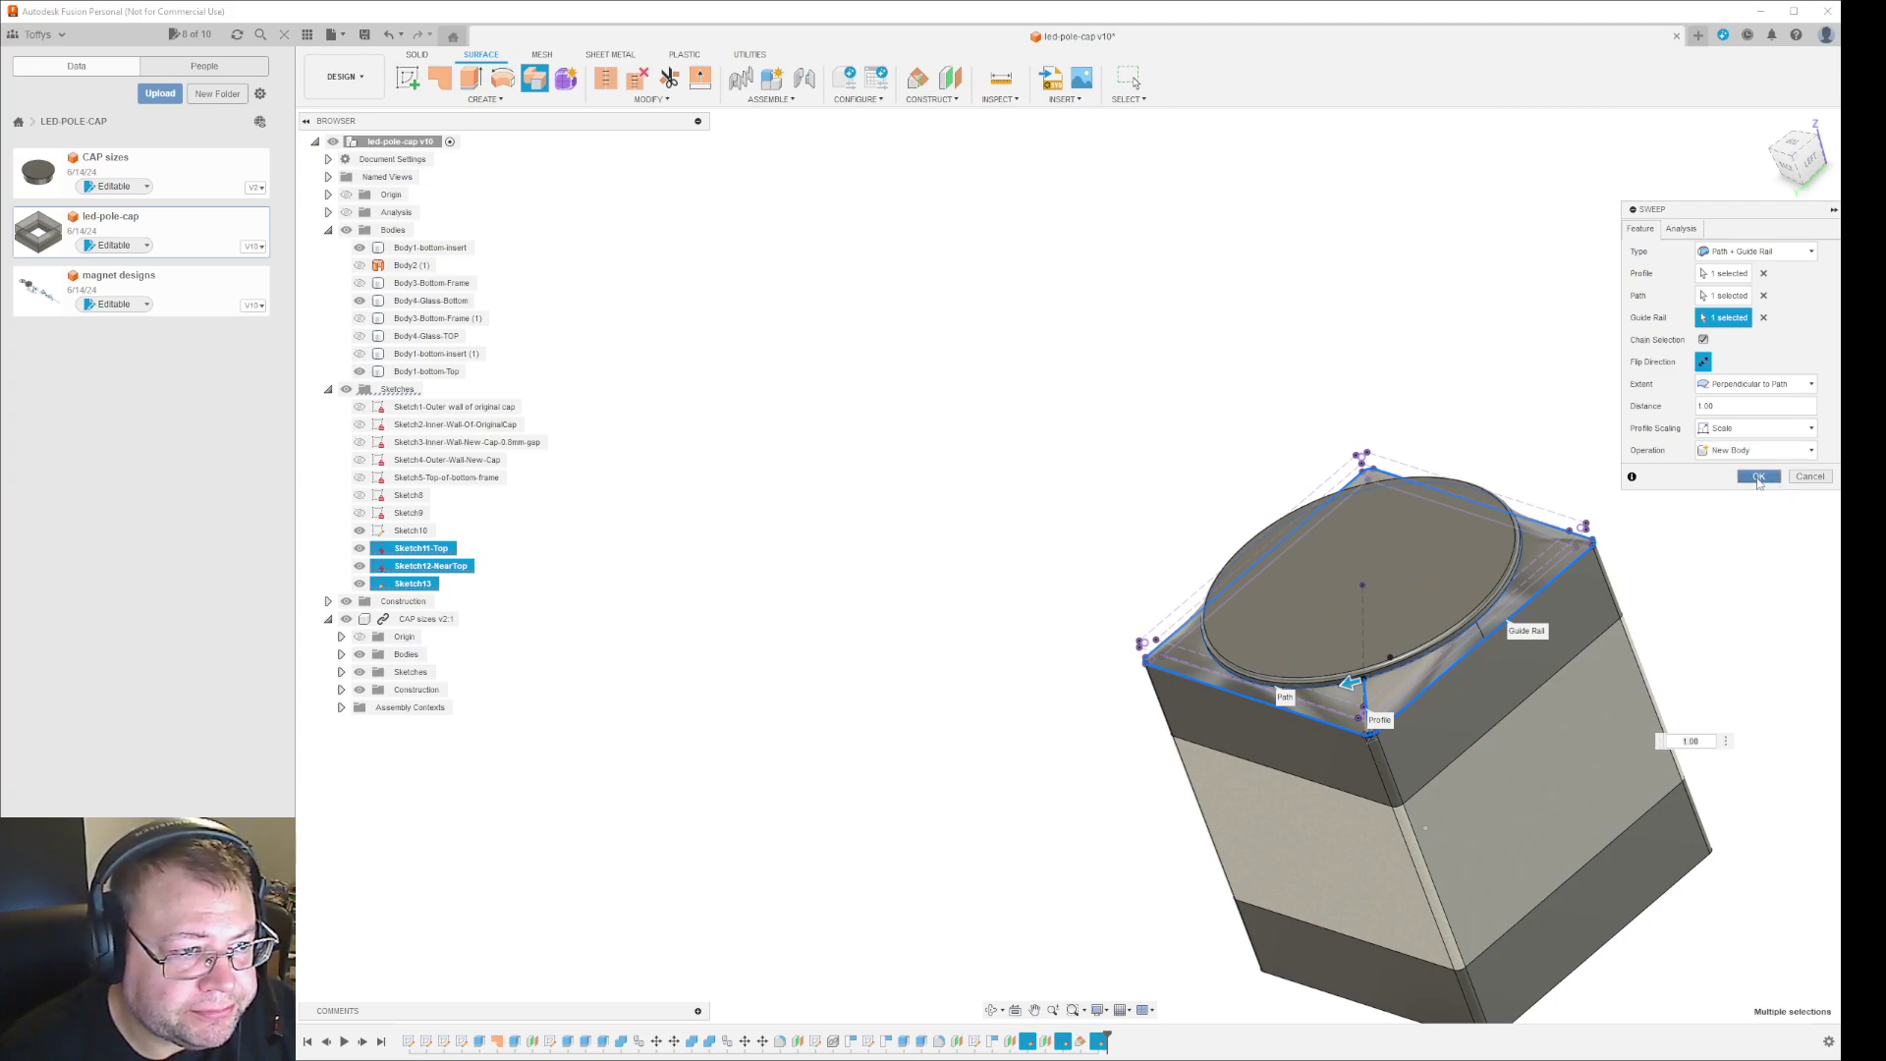
{"action": "left_click", "coordinate": [1758, 478]}
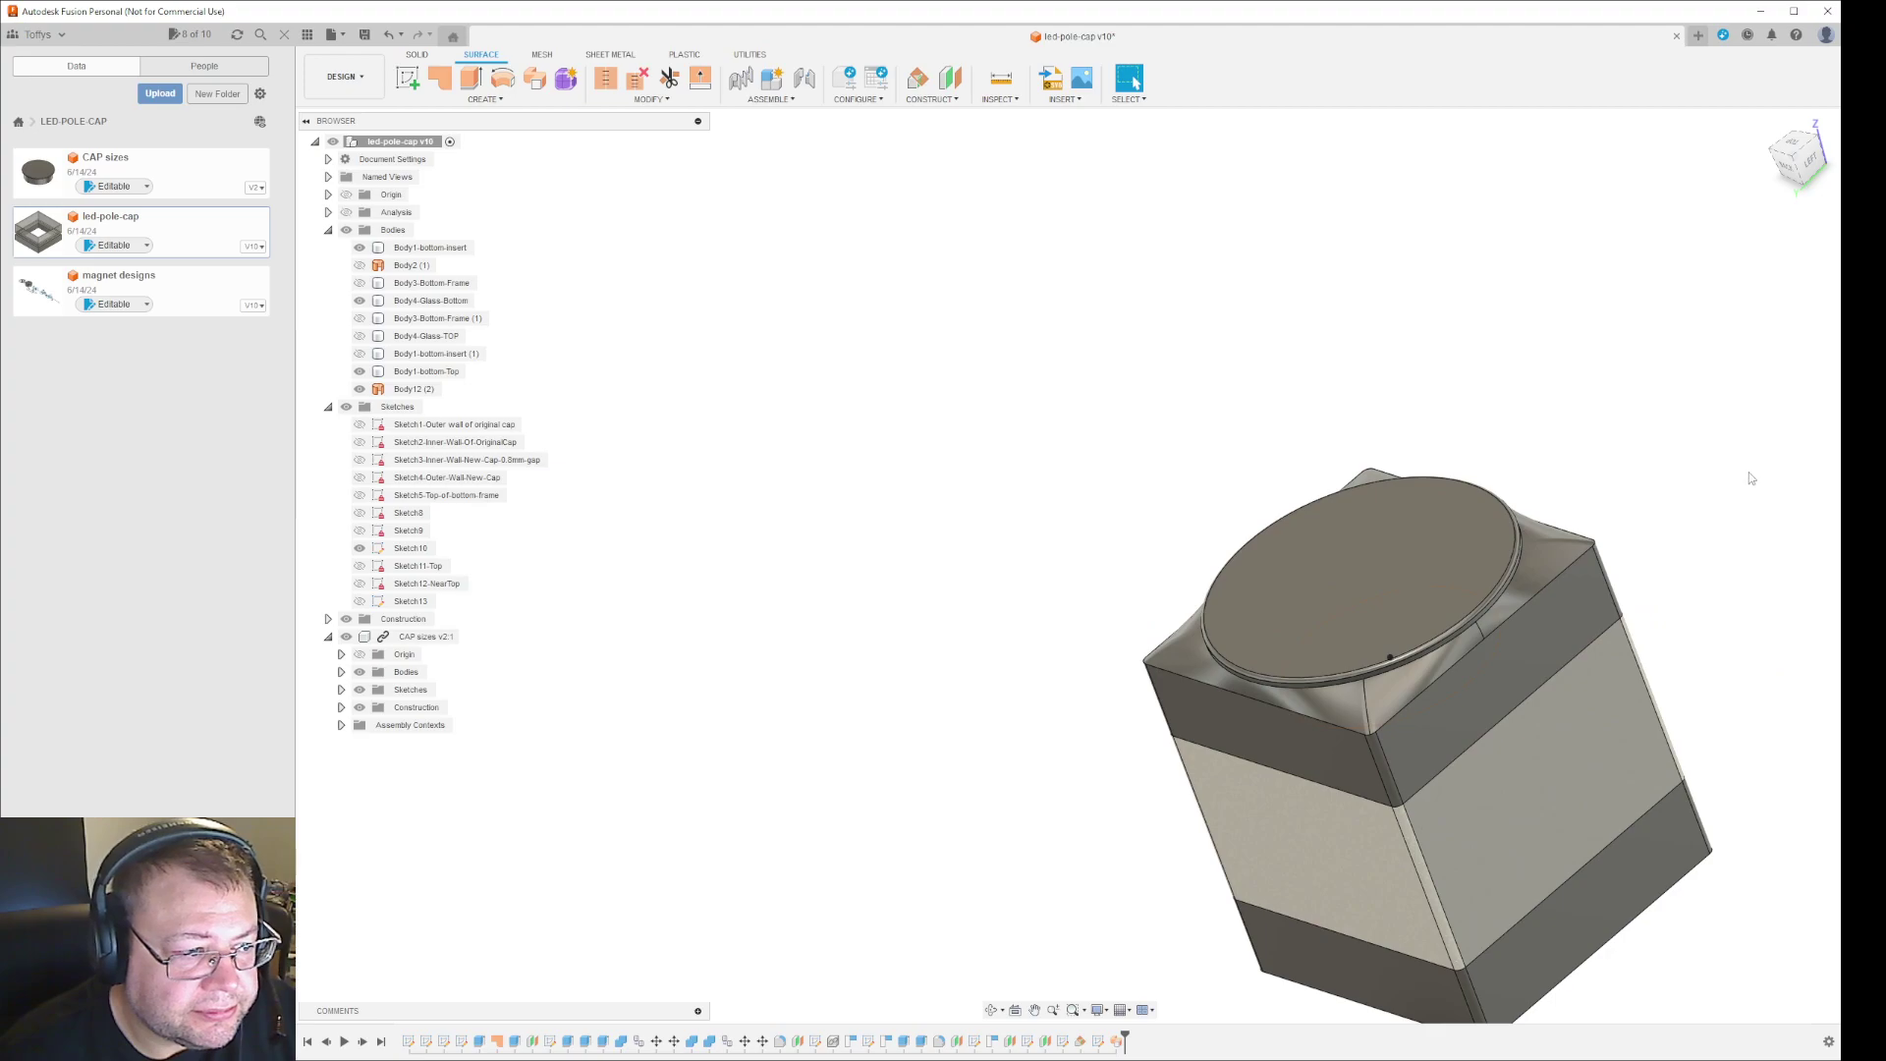
{"action": "middle_click_drag", "start_coordinate": [1676, 495], "coordinate": [1758, 401], "text": "shift"}
{"action": "scroll", "coordinate": [1735, 524], "scroll_direction": "up", "scroll_amount": 6}
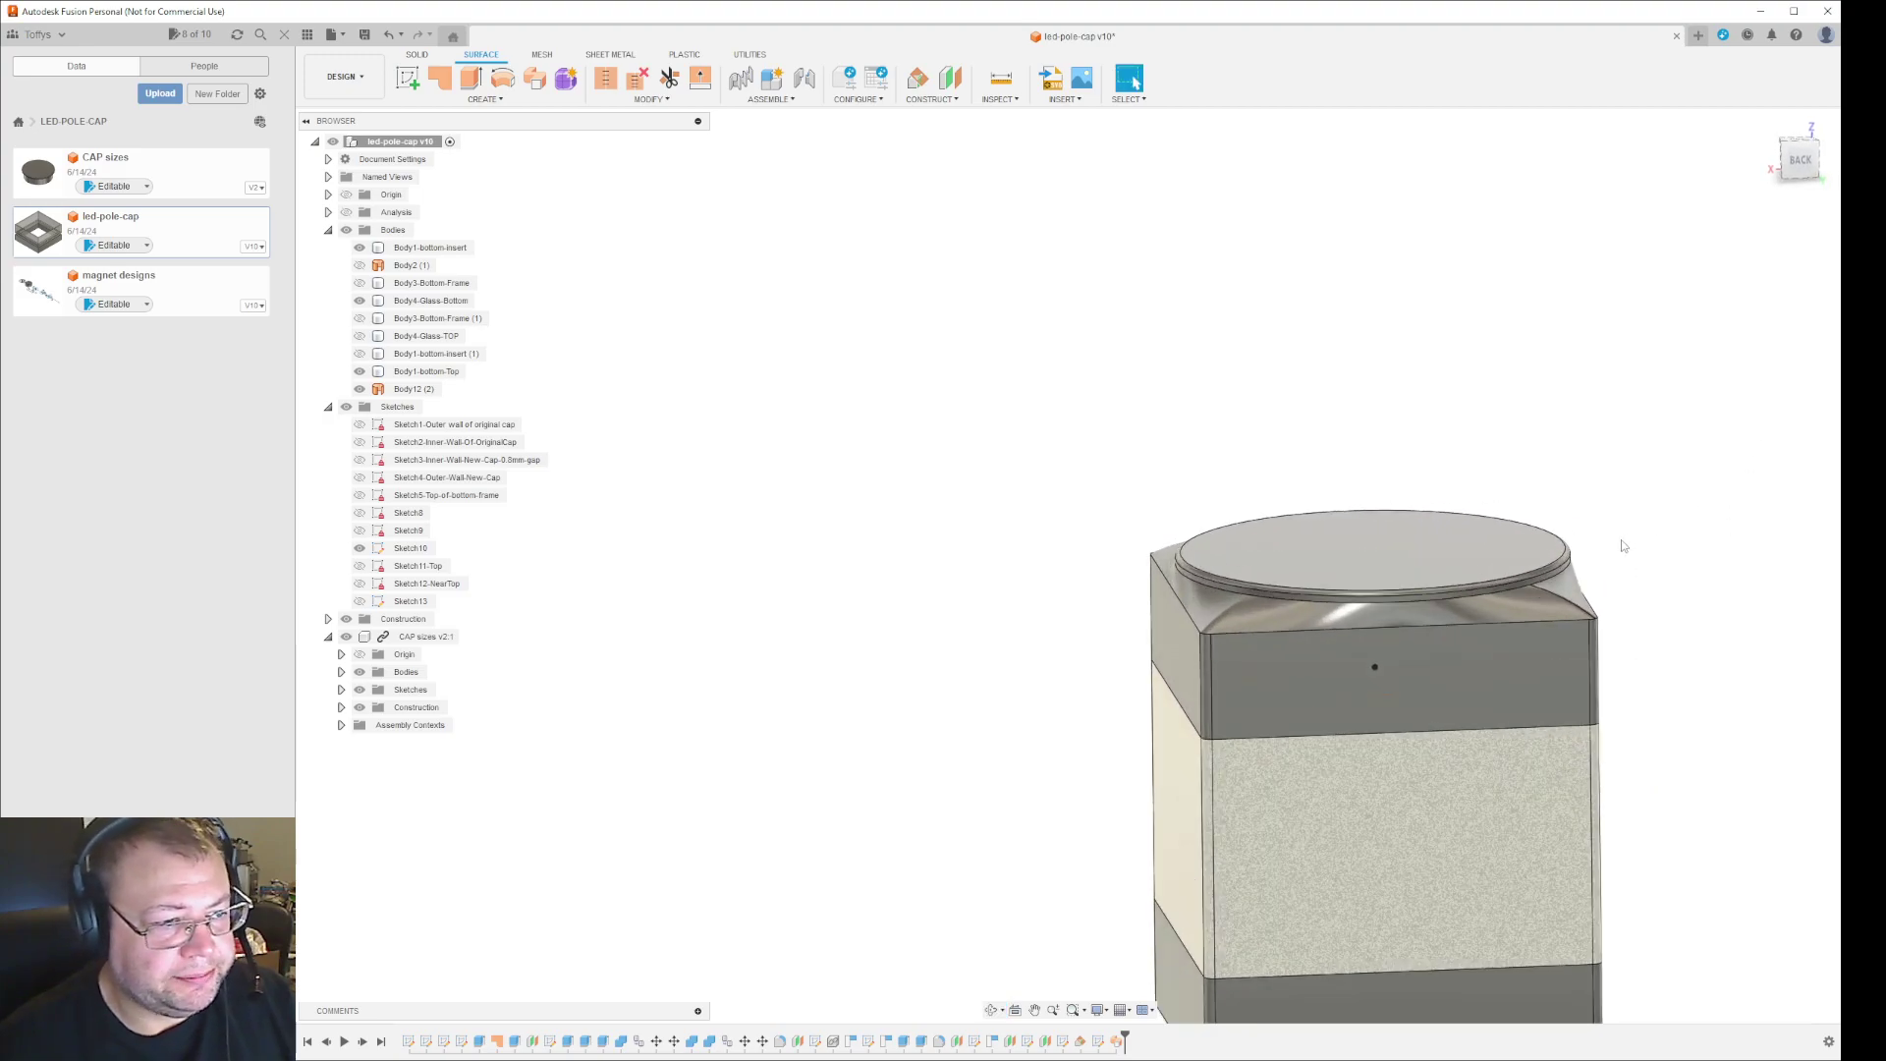
{"action": "mouse_move", "coordinate": [1703, 531]}
{"action": "middle_mouse_down", "text": "shift"}
{"action": "mouse_move", "coordinate": [1718, 505]}
{"action": "mouse_move", "coordinate": [1721, 527]}
{"action": "middle_mouse_up", "text": "shift"}
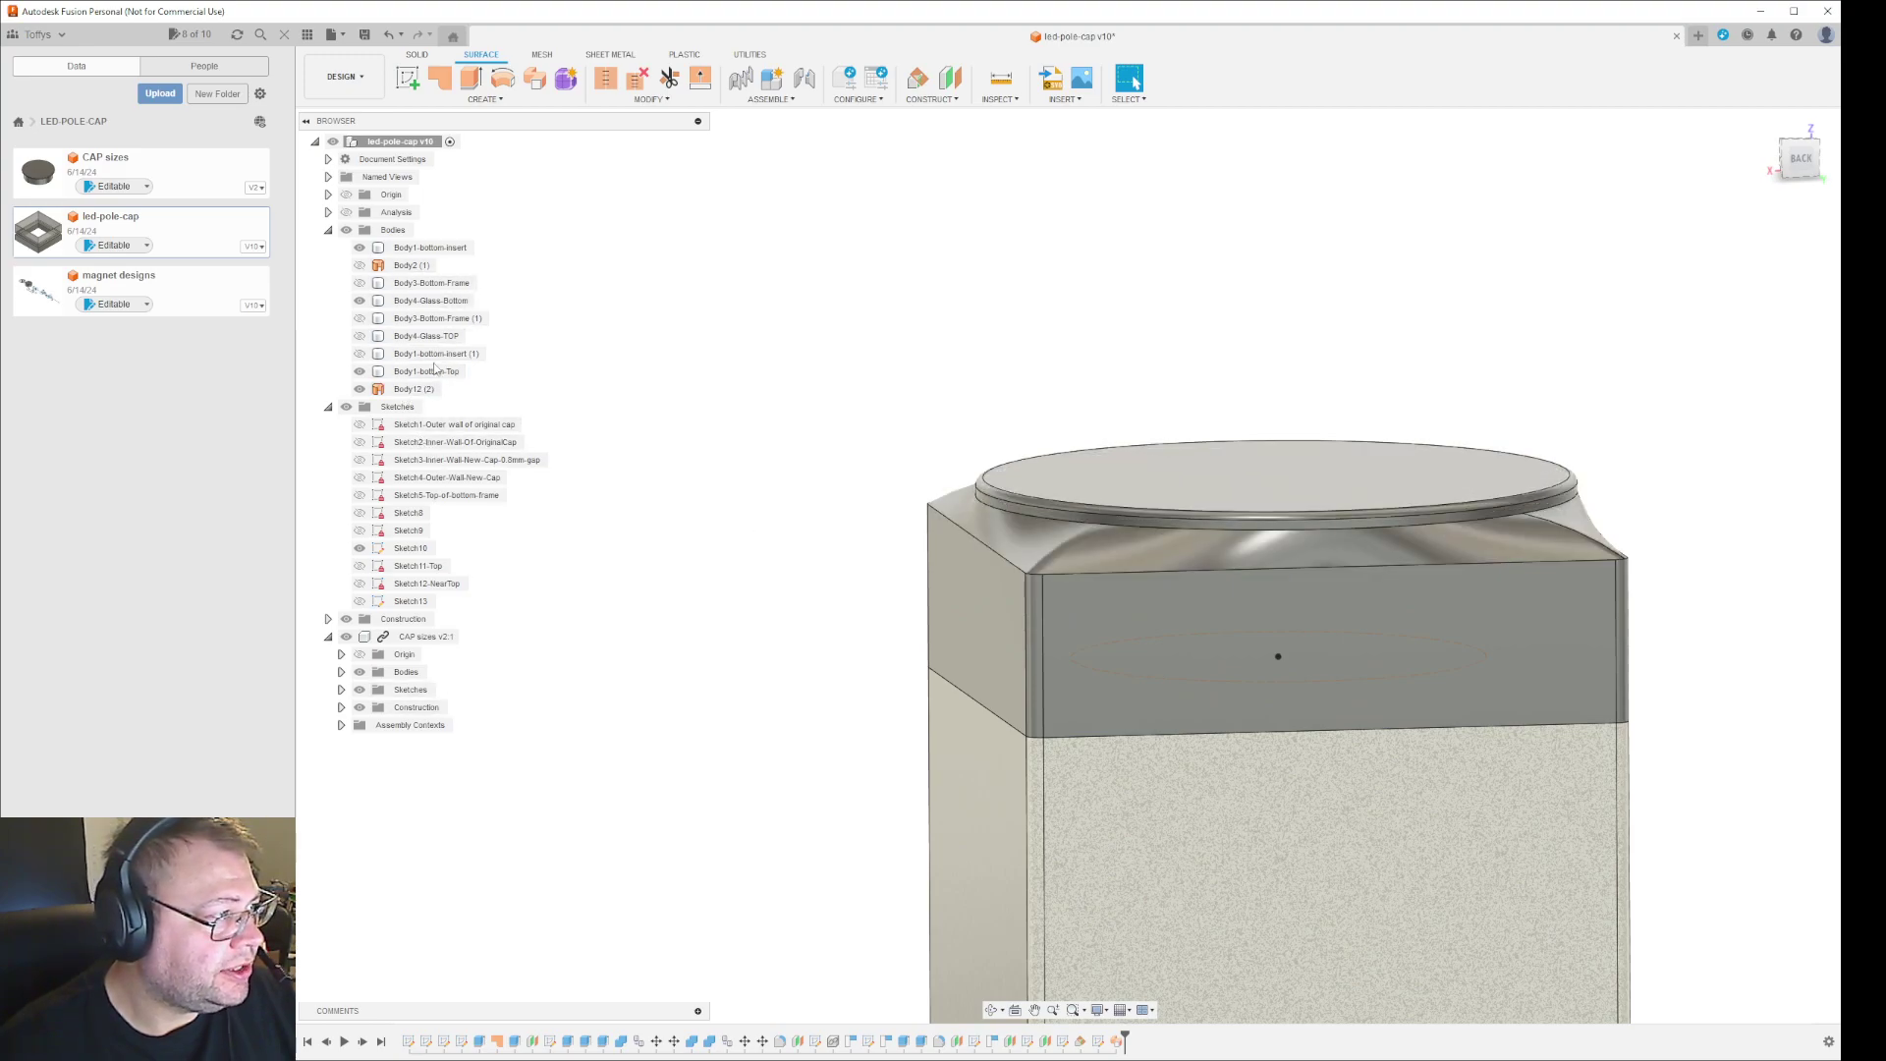
{"action": "left_click", "coordinate": [355, 372]}
{"action": "left_click", "coordinate": [359, 373]}
{"action": "left_click", "coordinate": [412, 389]}
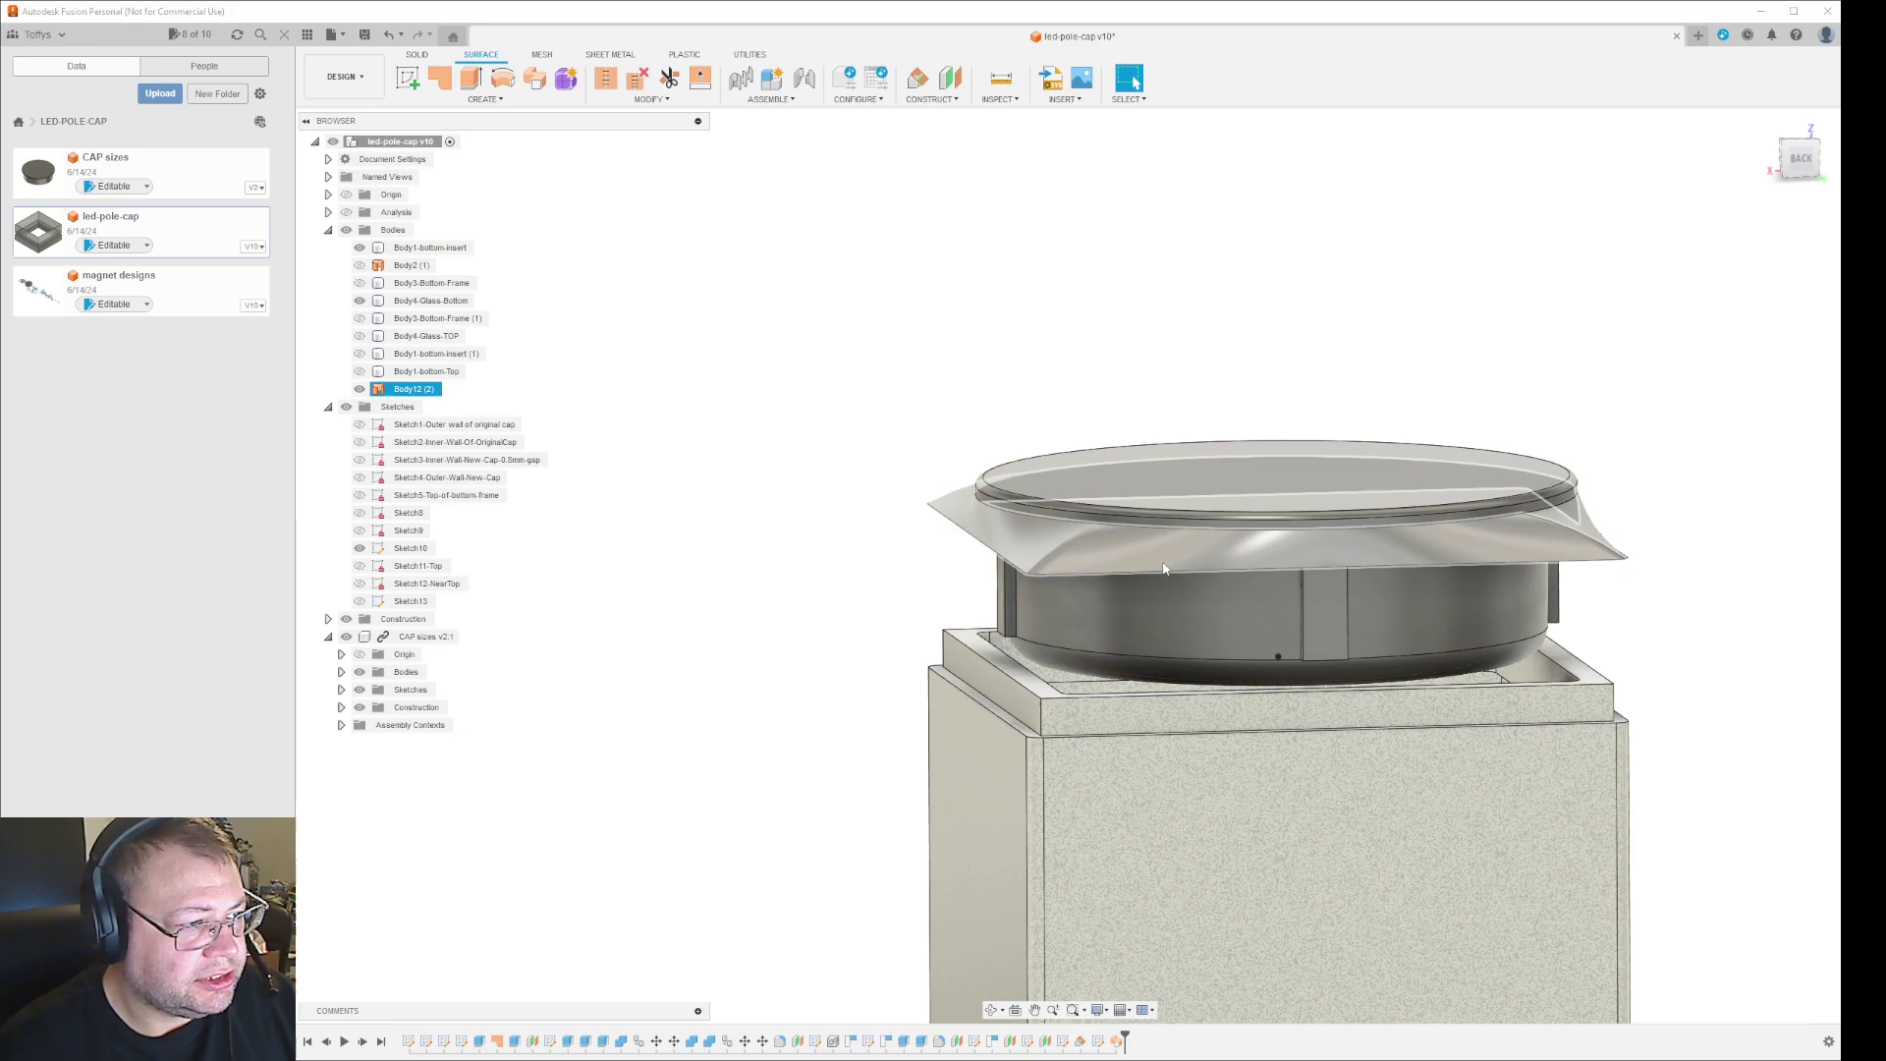
{"action": "left_click", "coordinate": [1411, 432]}
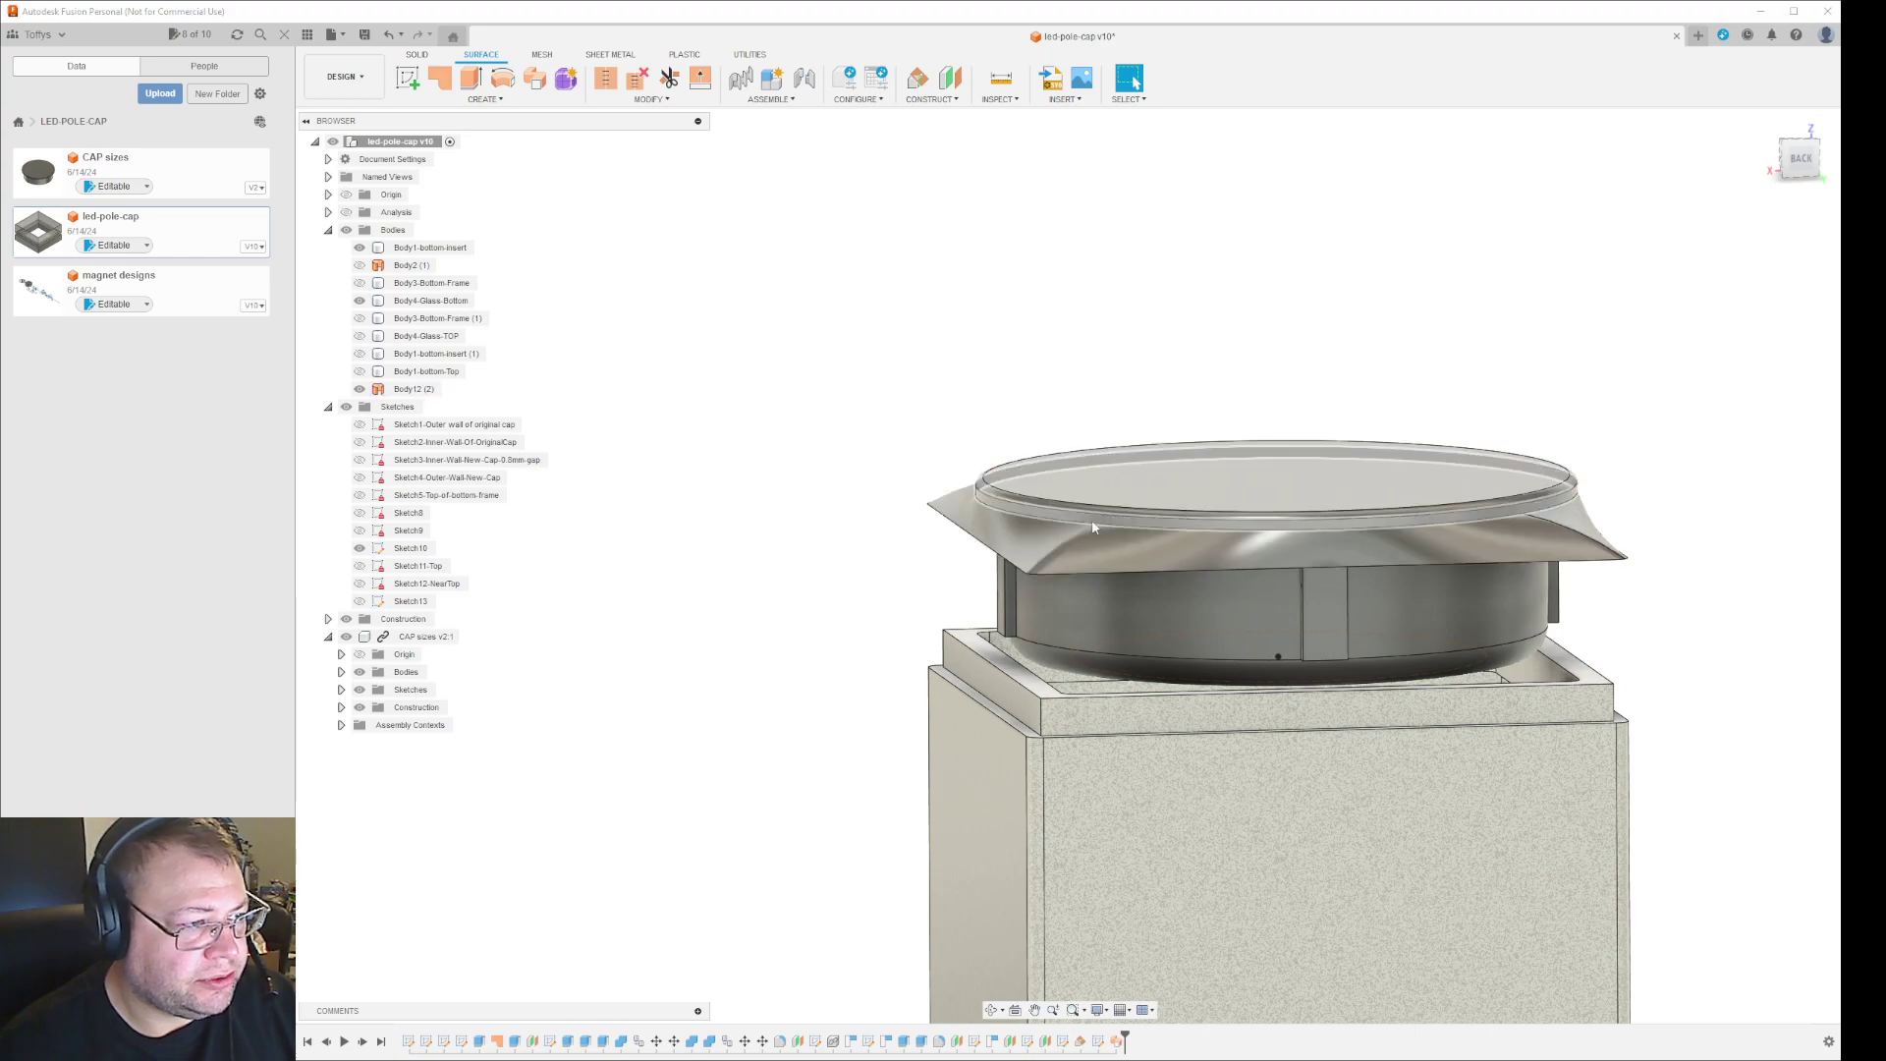
{"action": "left_click", "coordinate": [1033, 576]}
{"action": "left_click", "coordinate": [863, 689]}
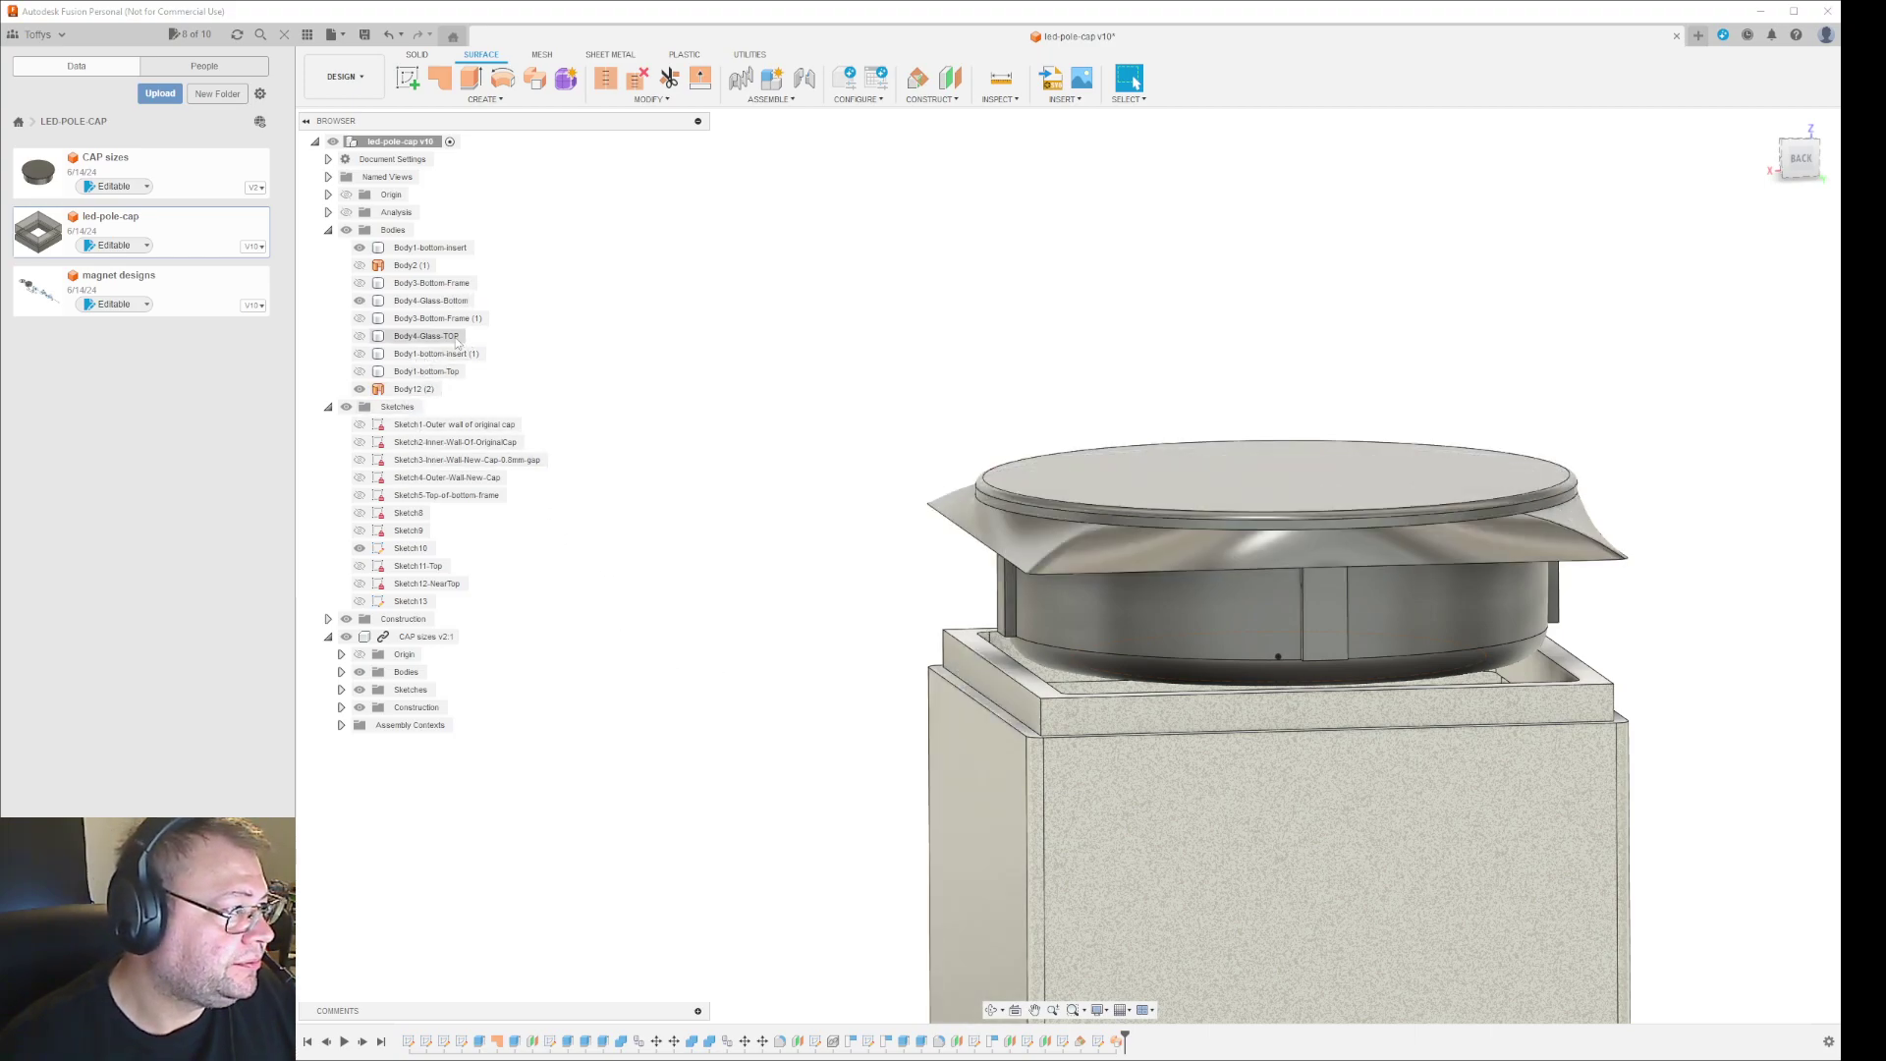
{"action": "left_click", "coordinate": [359, 371]}
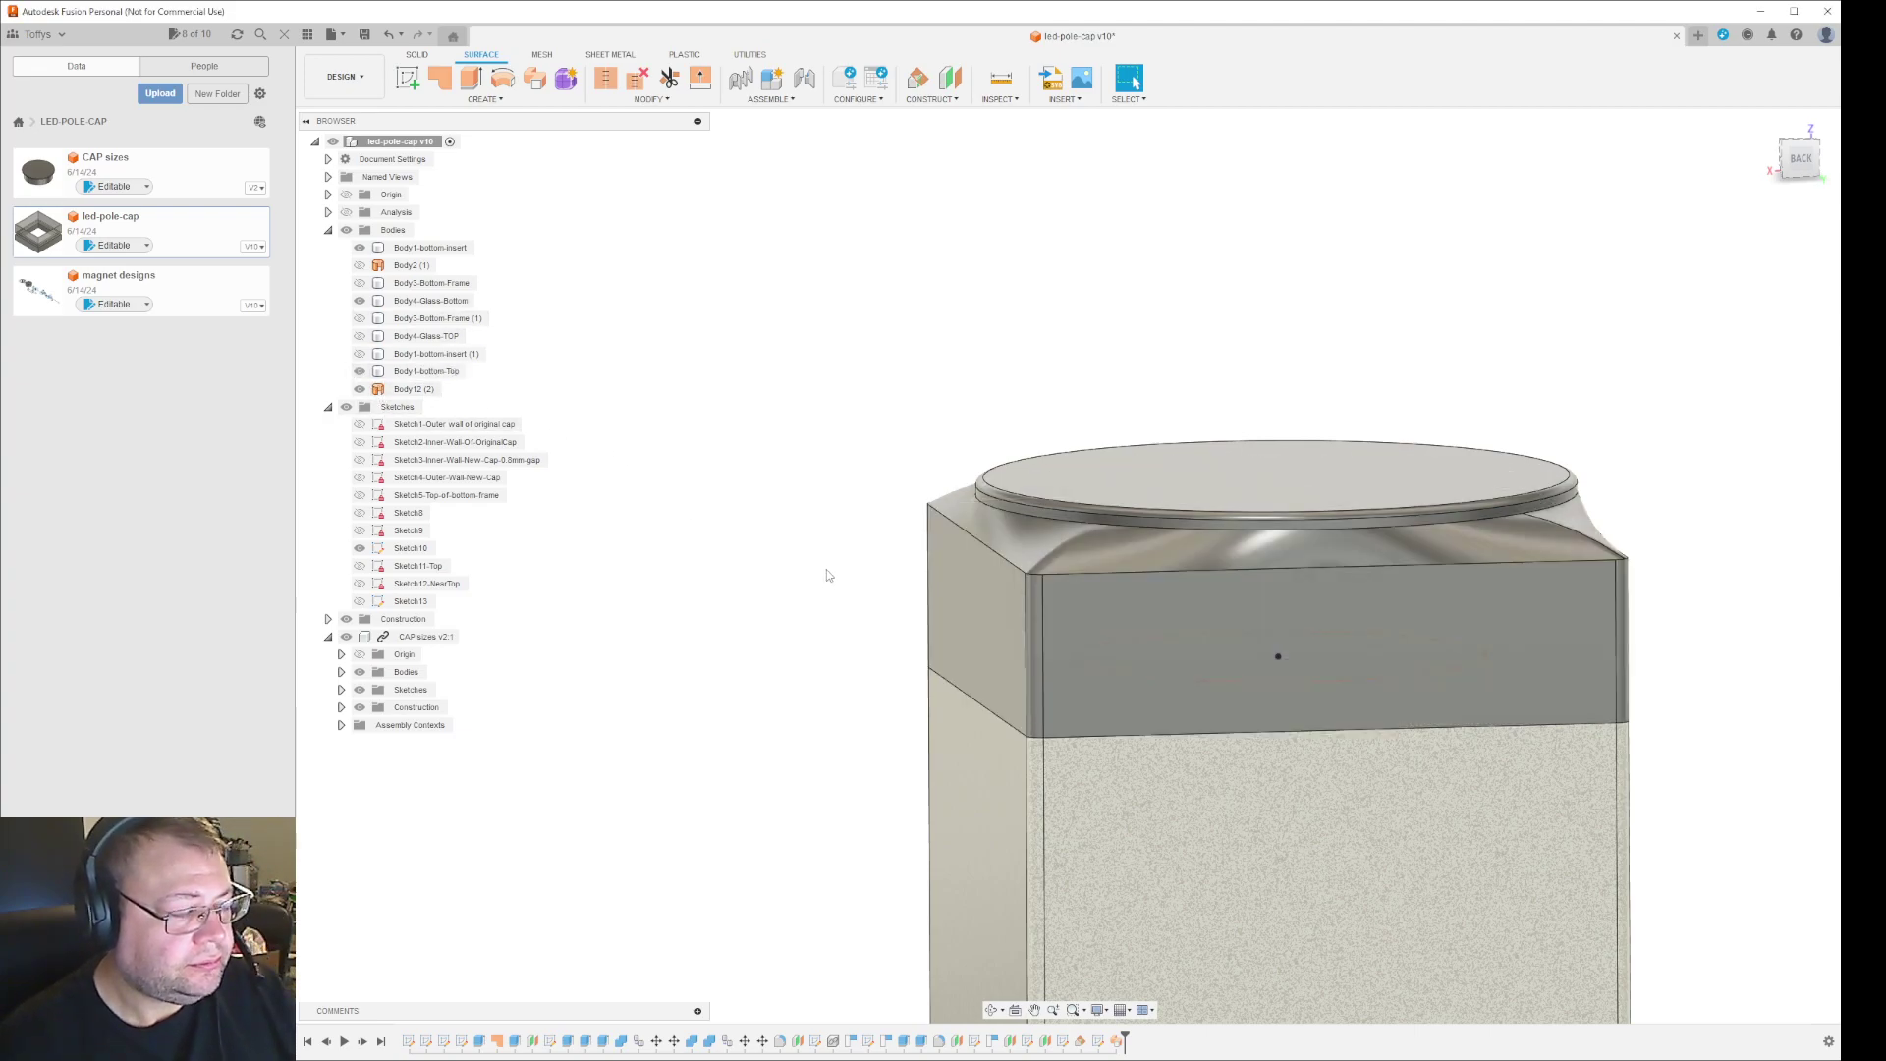
Hide the CAP sizes v2:1 disk component and the Body1-bottom-Top body.
{"action": "left_click", "coordinate": [346, 637]}
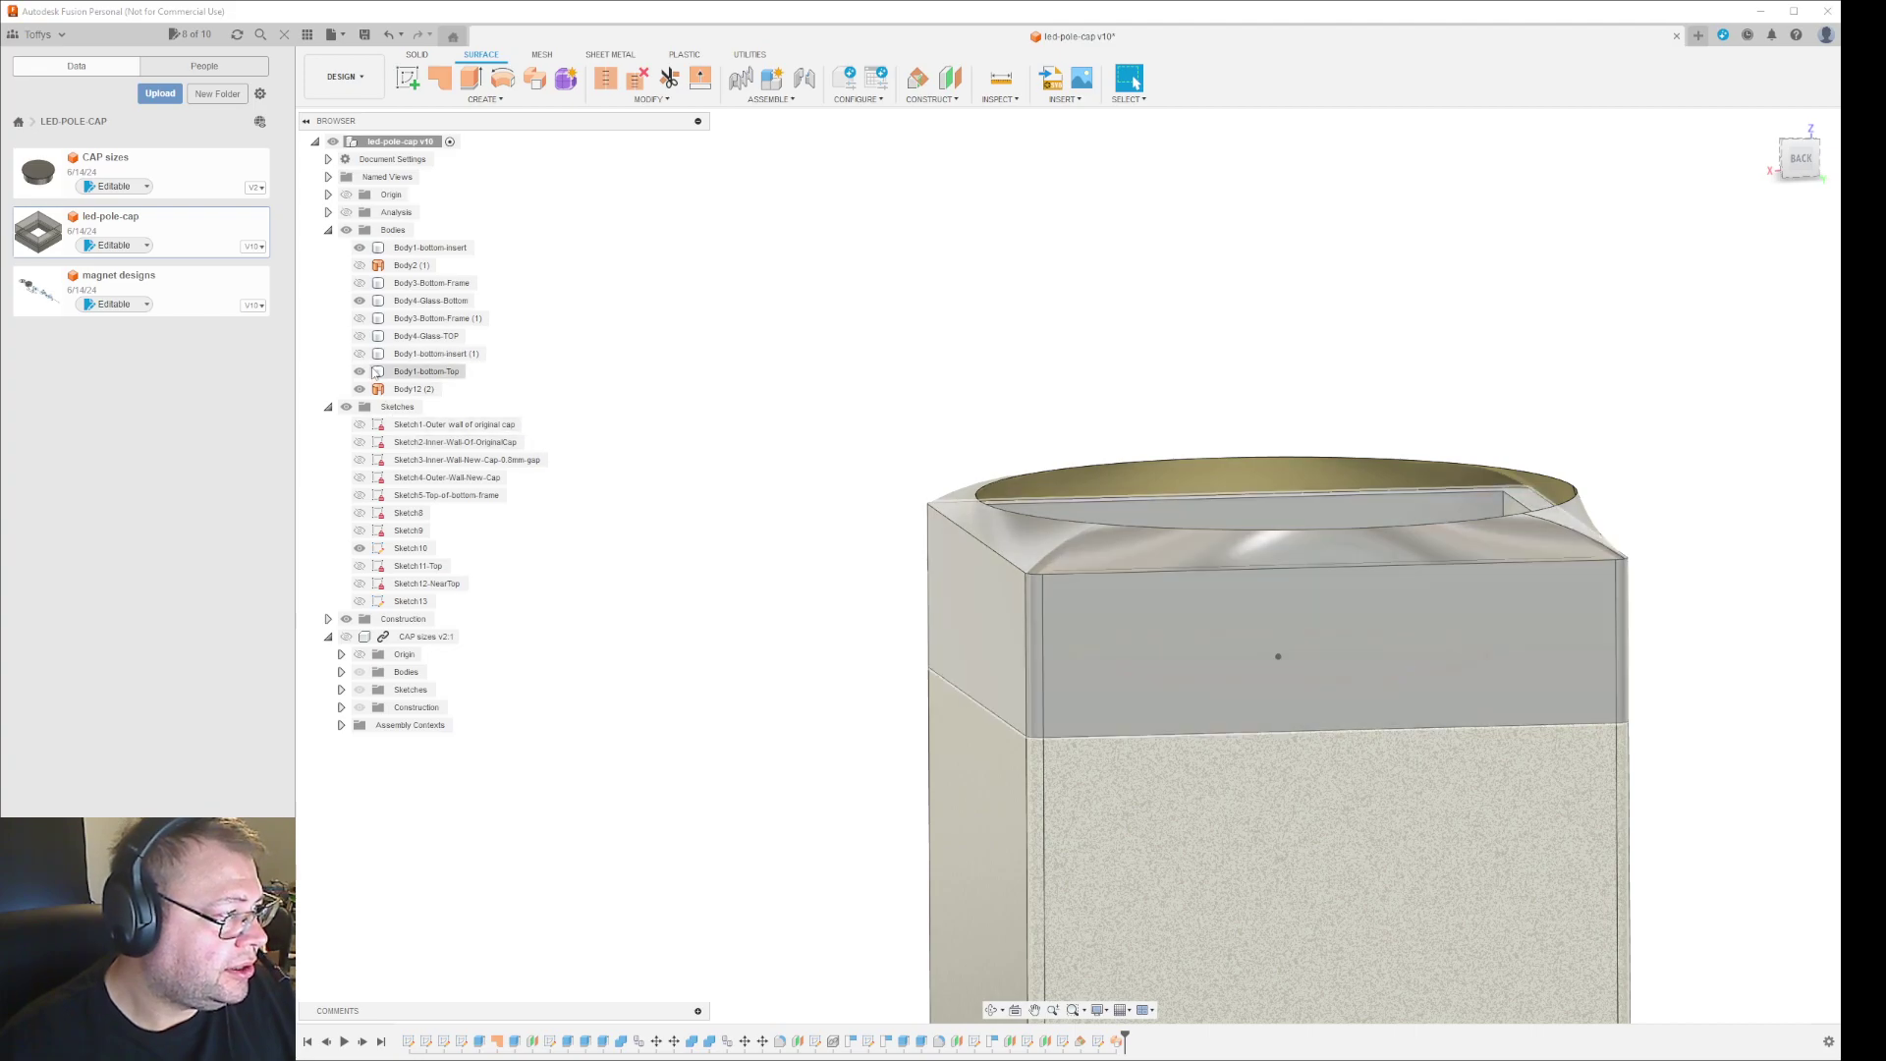
{"action": "left_click", "coordinate": [374, 372]}
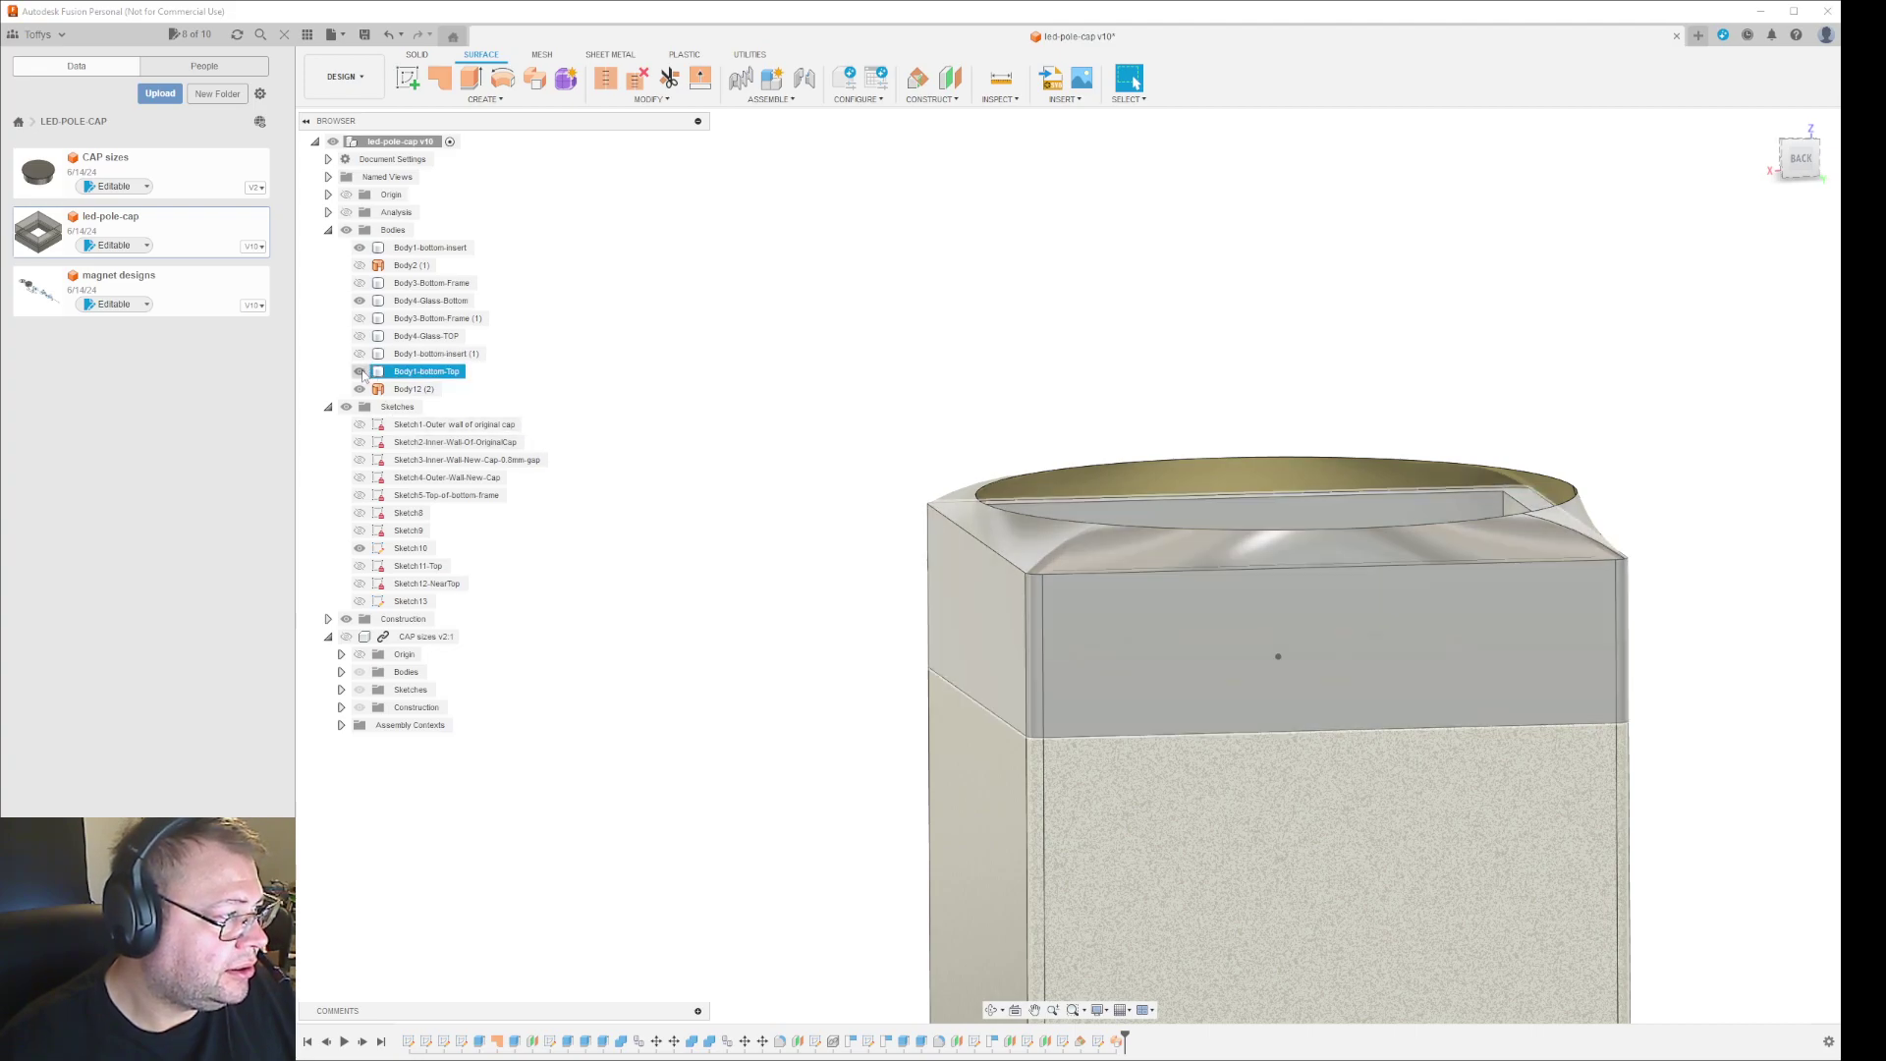
{"action": "left_click", "coordinate": [359, 372]}
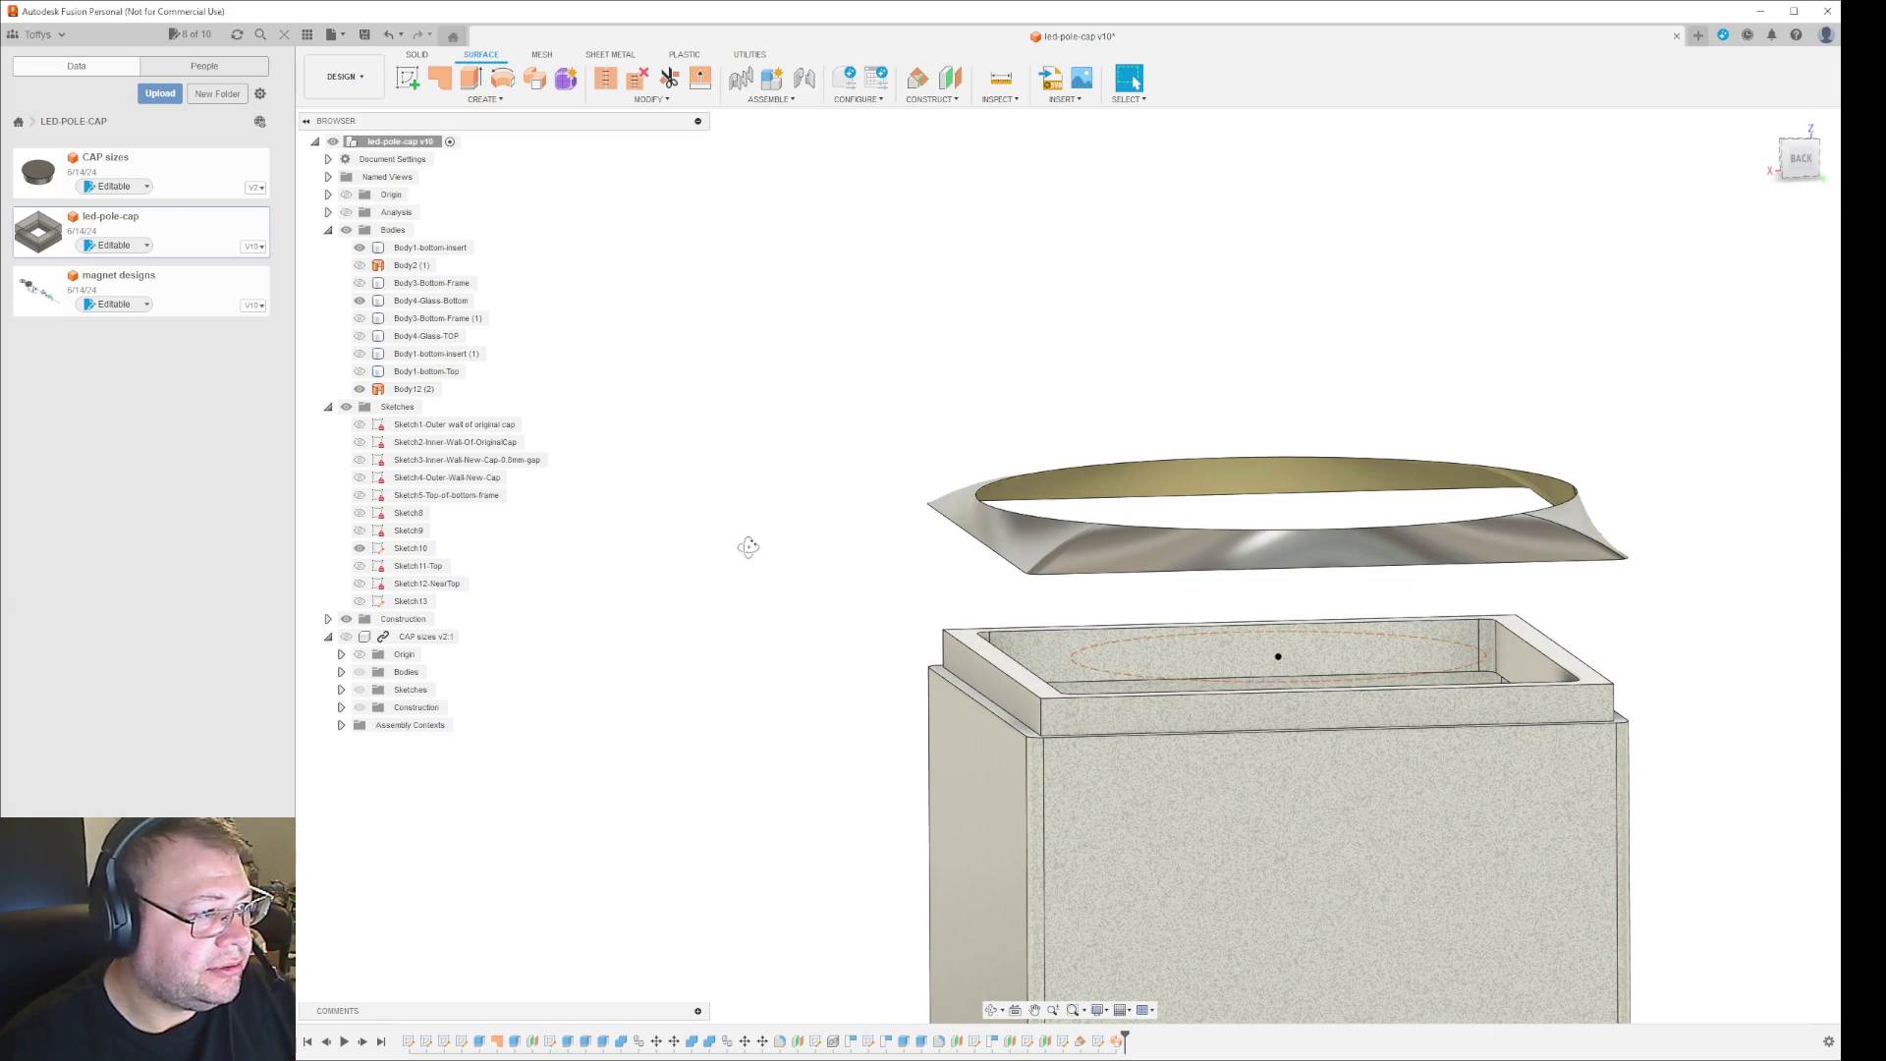
Set up a Patch on the swept surface's boundary edges as a new body.
{"action": "middle_click_drag", "start_coordinate": [750, 548], "coordinate": [763, 603], "text": "shift"}
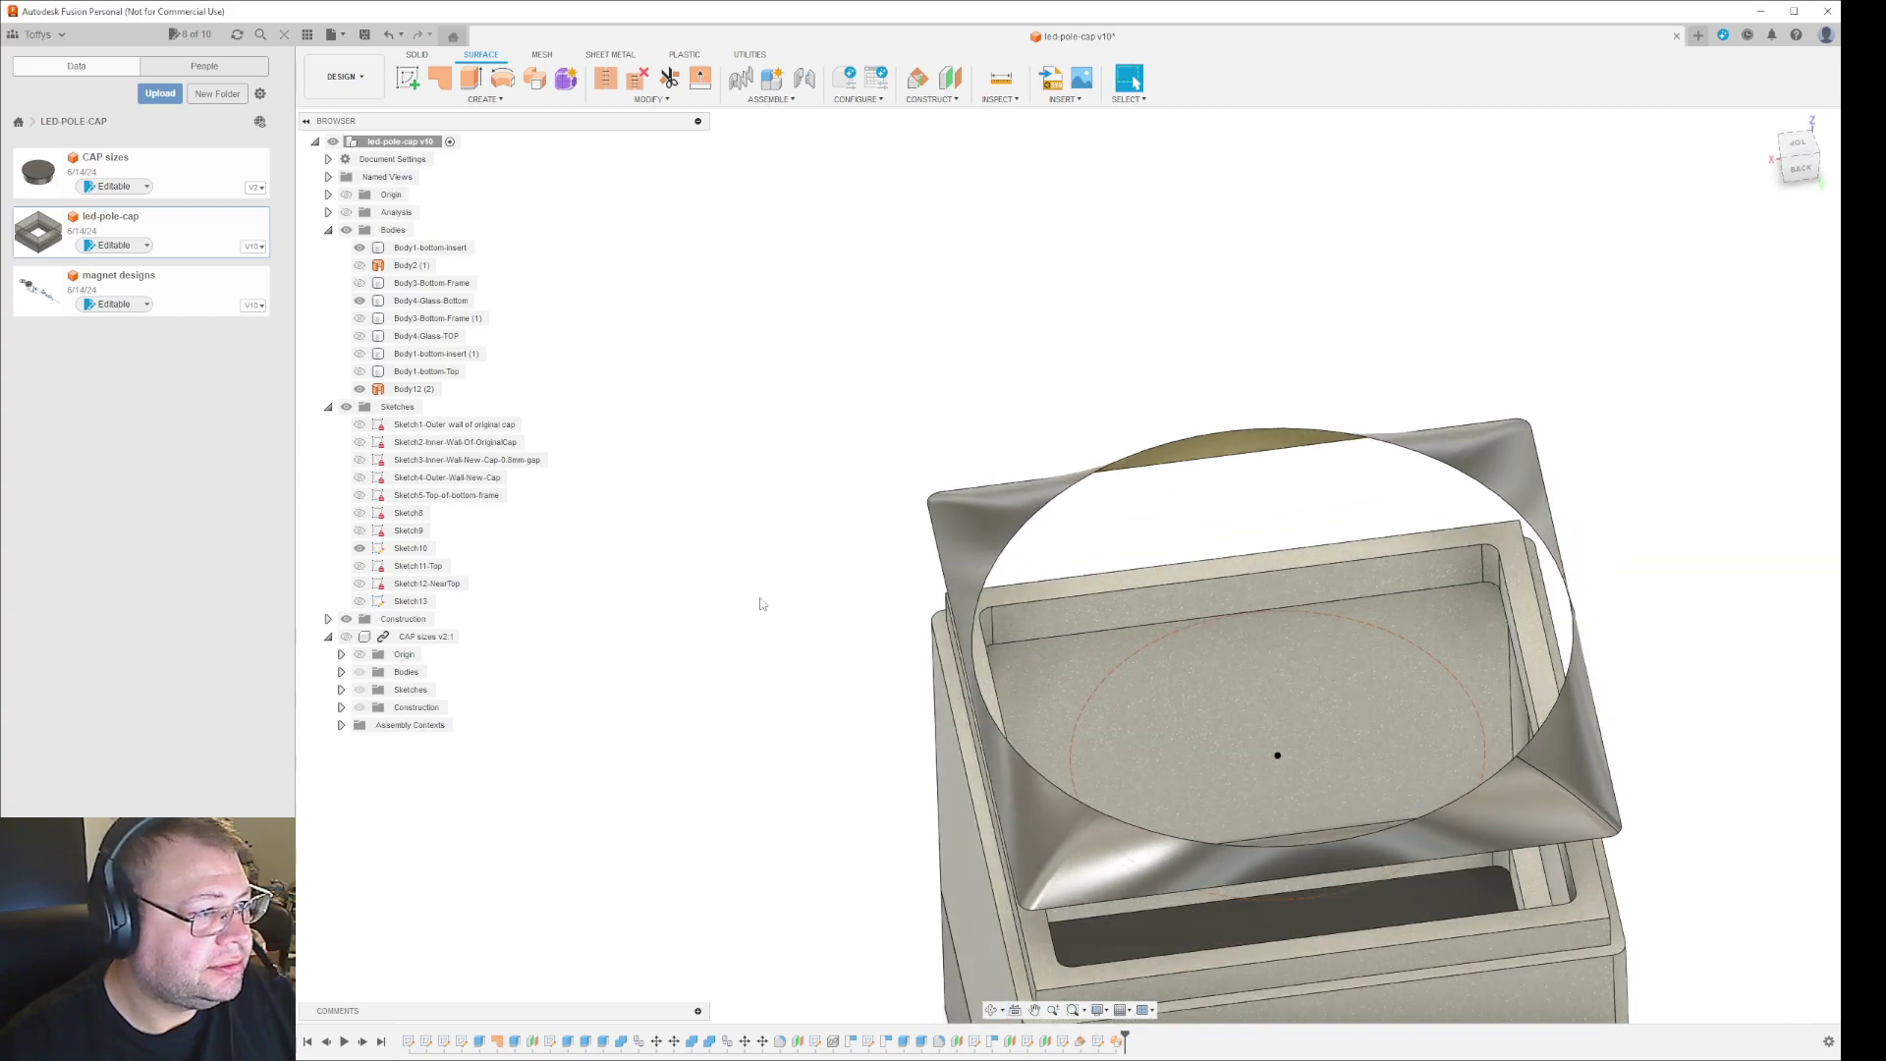
{"action": "left_click", "coordinate": [442, 80]}
{"action": "left_click", "coordinate": [1120, 468]}
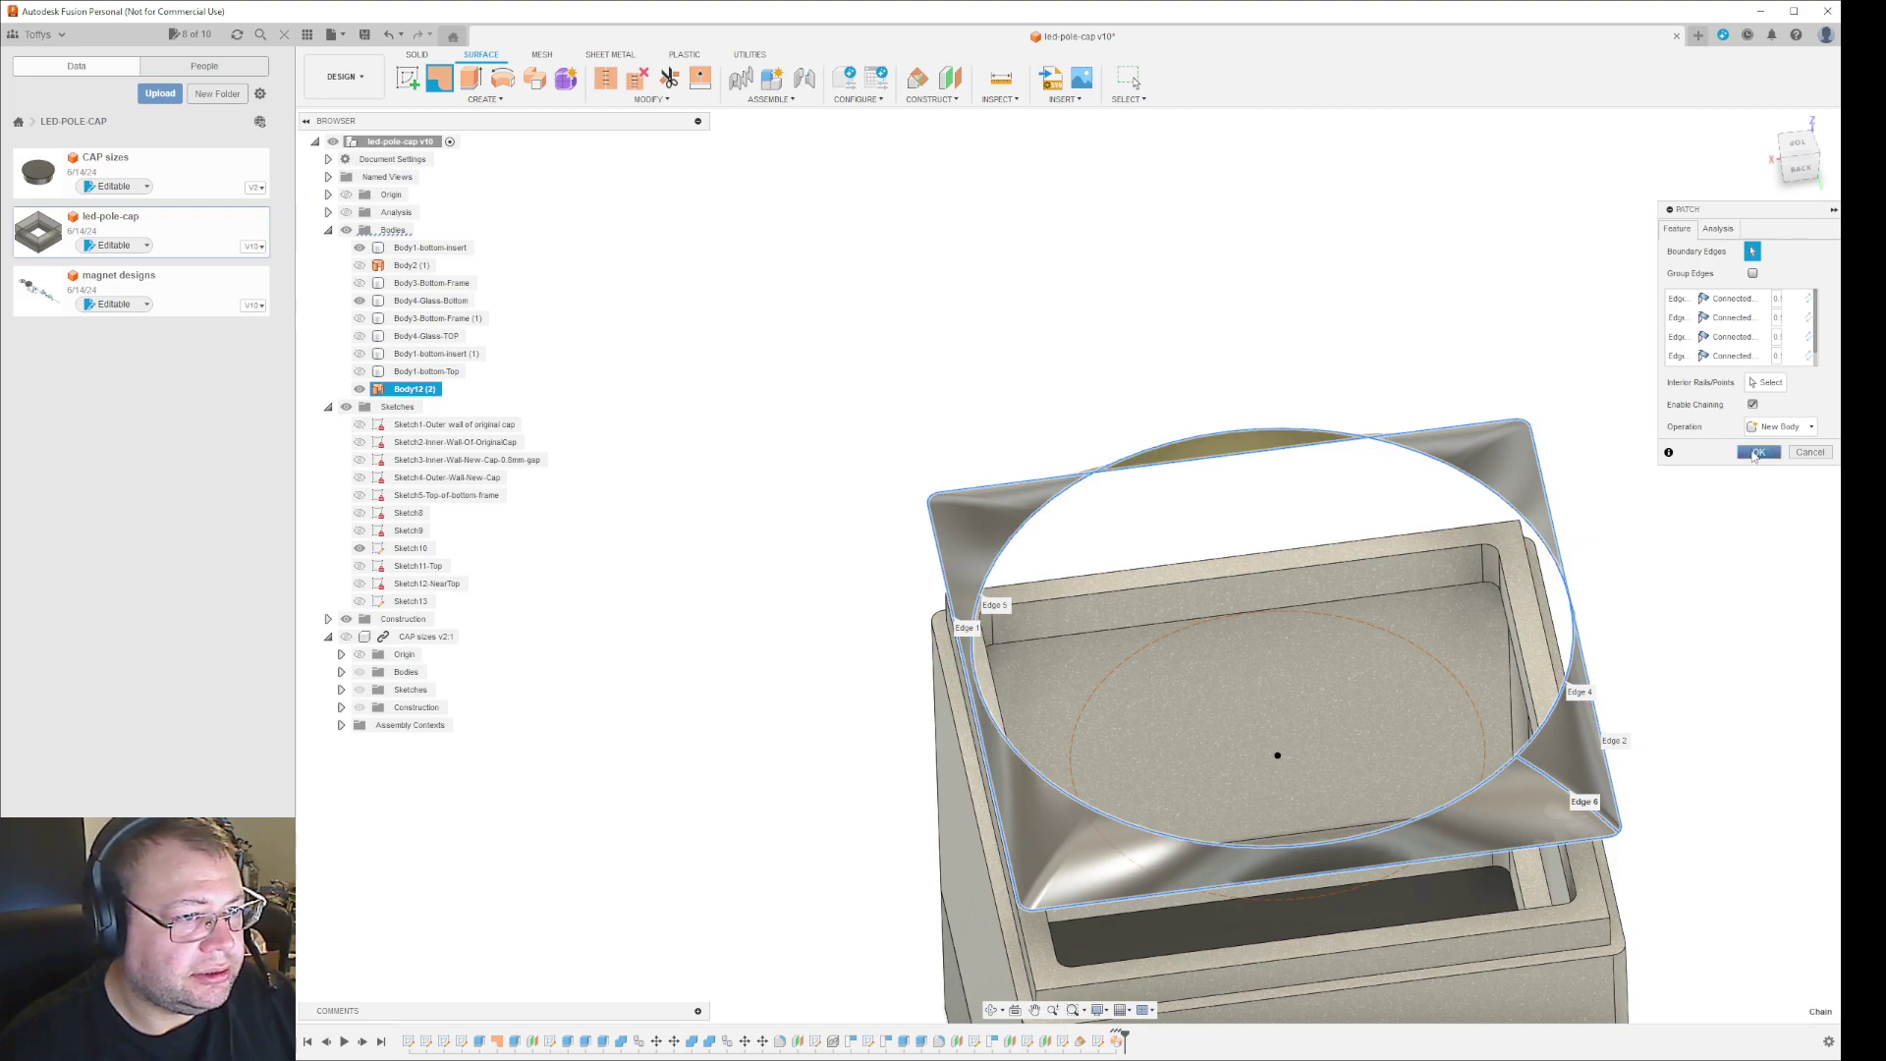
Create patch body Body13 (1), then start and cancel a second patch on the boundary loop.
{"action": "left_click", "coordinate": [1757, 453]}
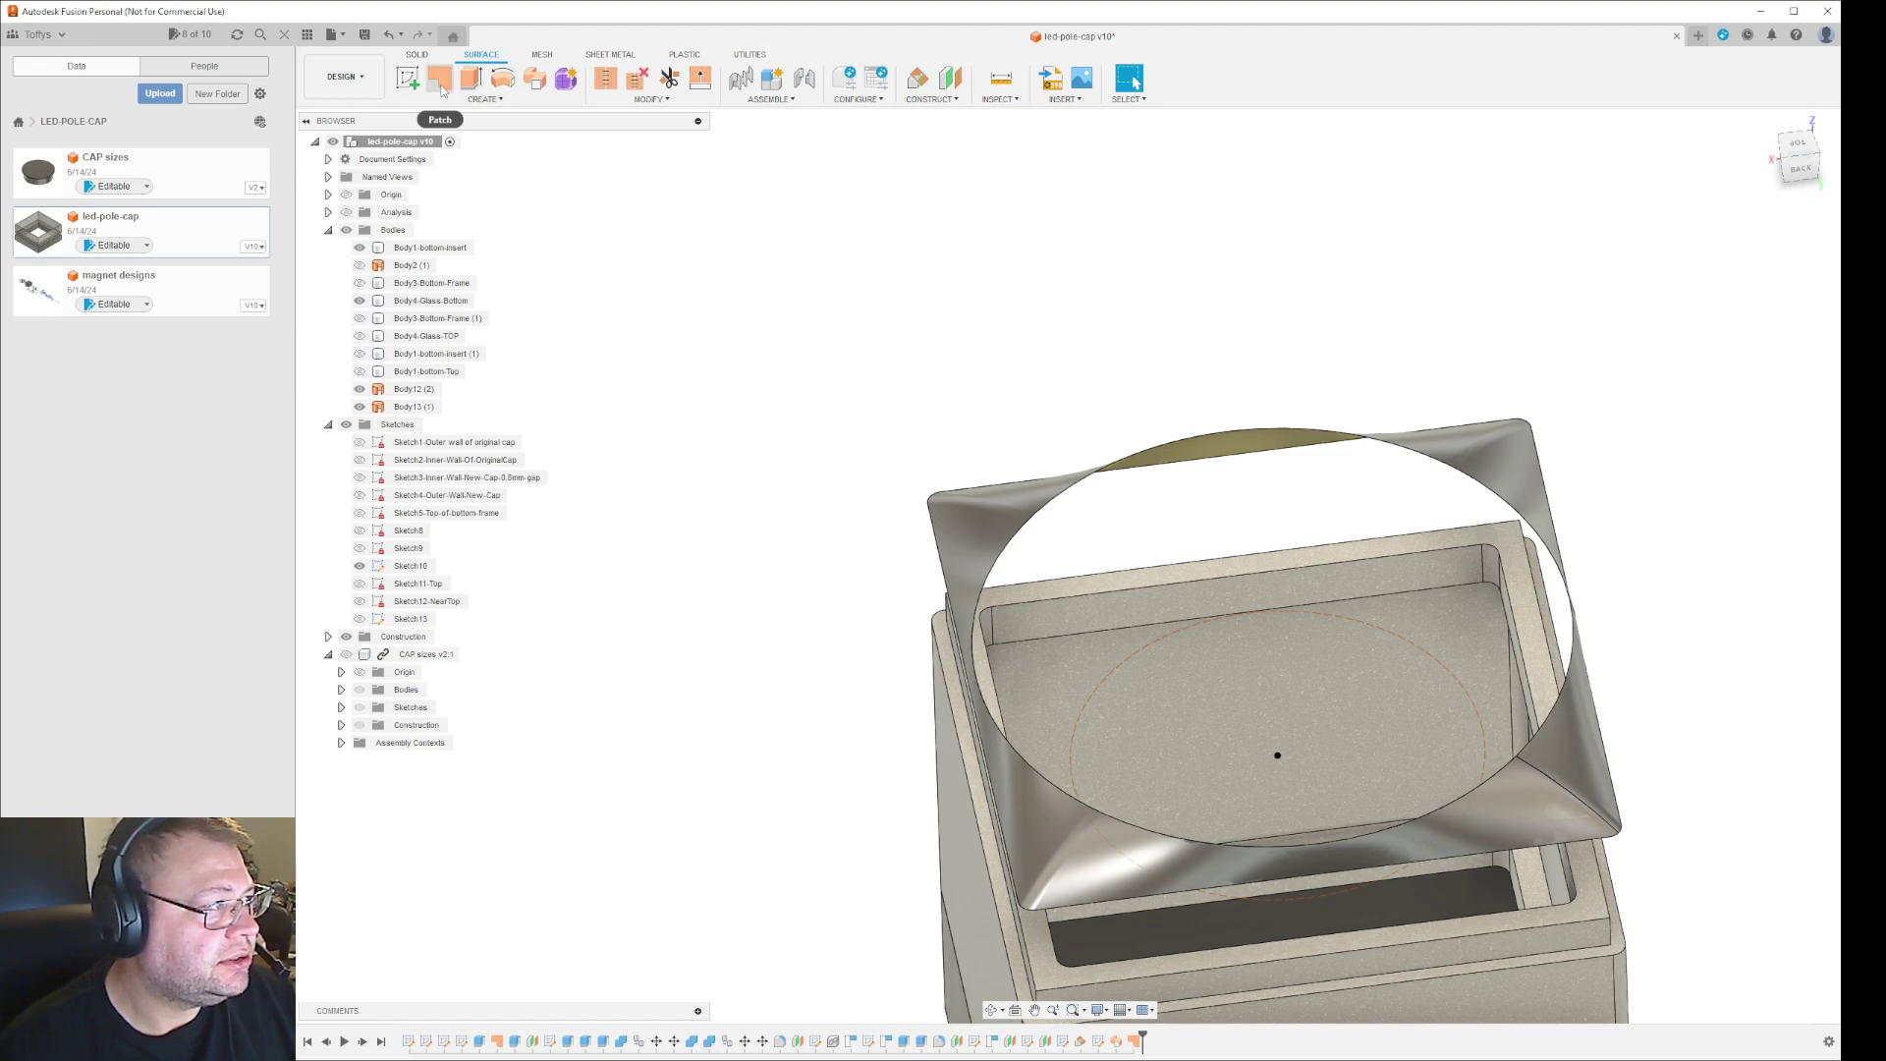
{"action": "left_click", "coordinate": [439, 77]}
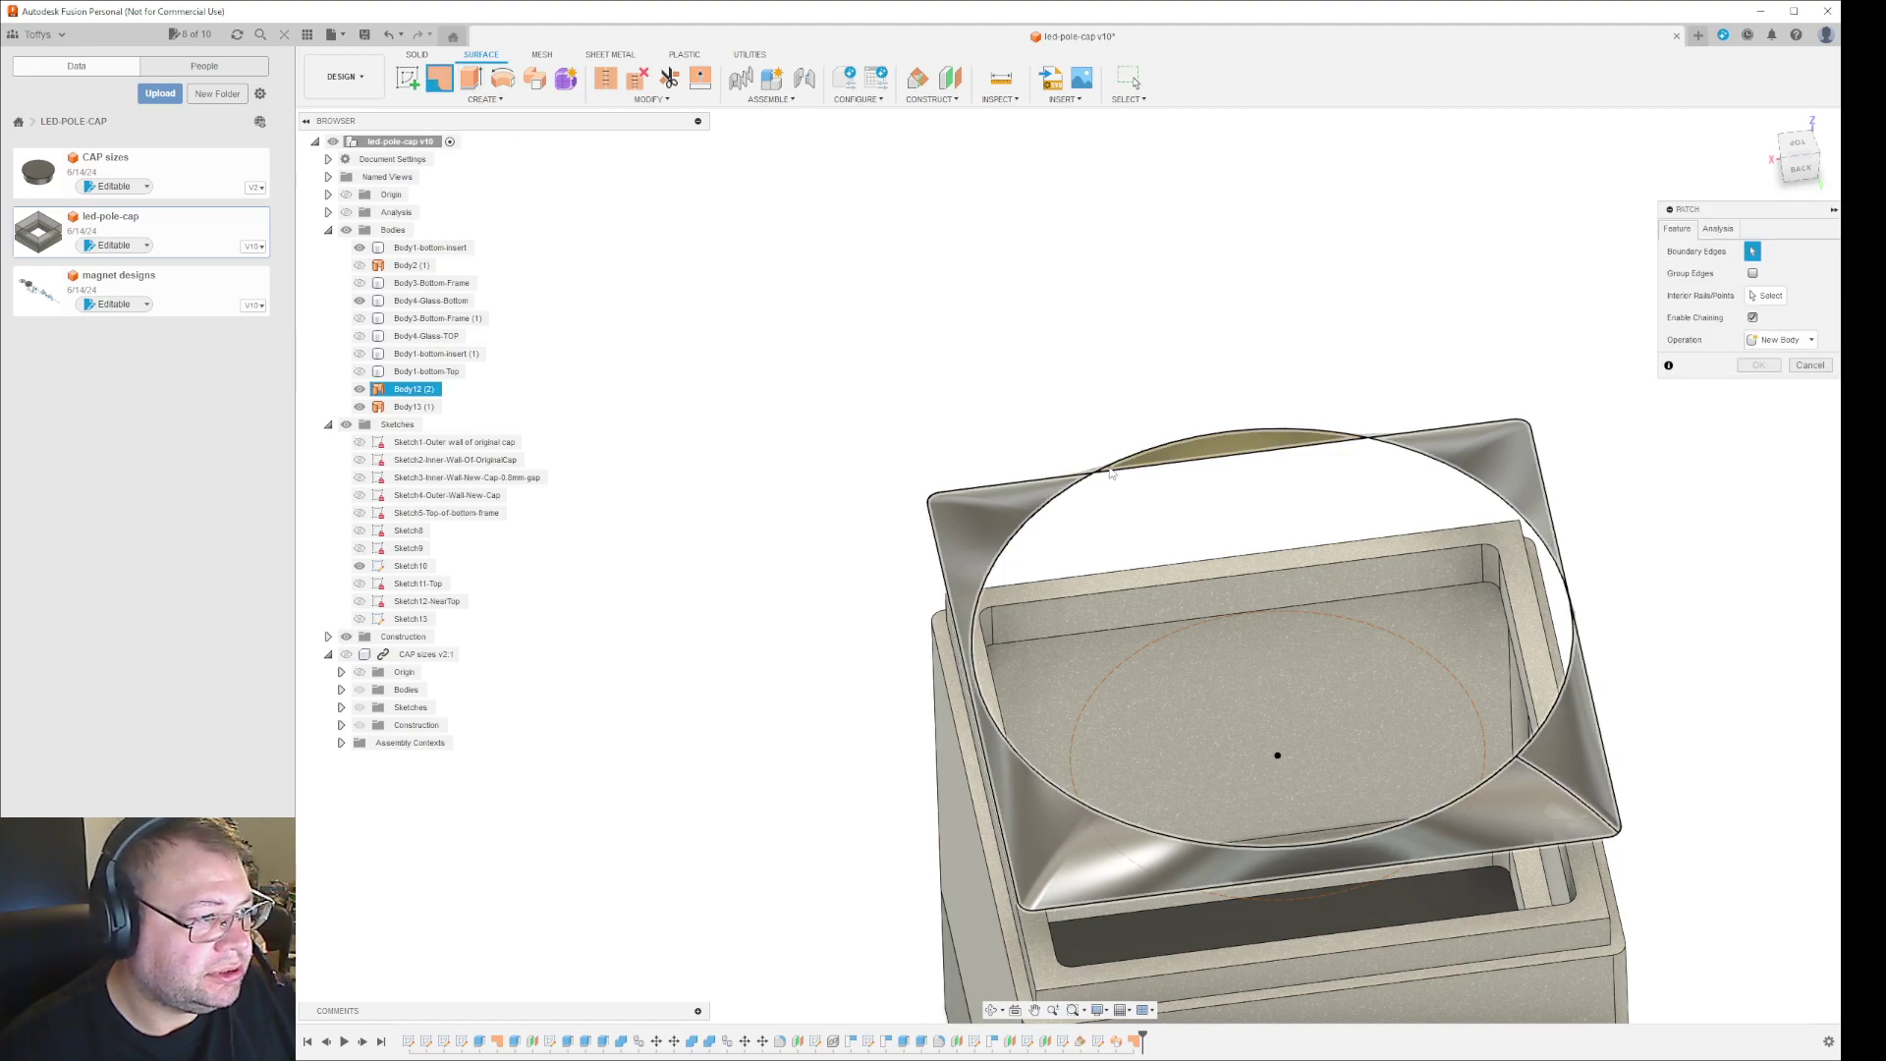
{"action": "left_click", "coordinate": [980, 472]}
{"action": "middle_click_drag", "start_coordinate": [982, 471], "coordinate": [960, 387], "text": "shift"}
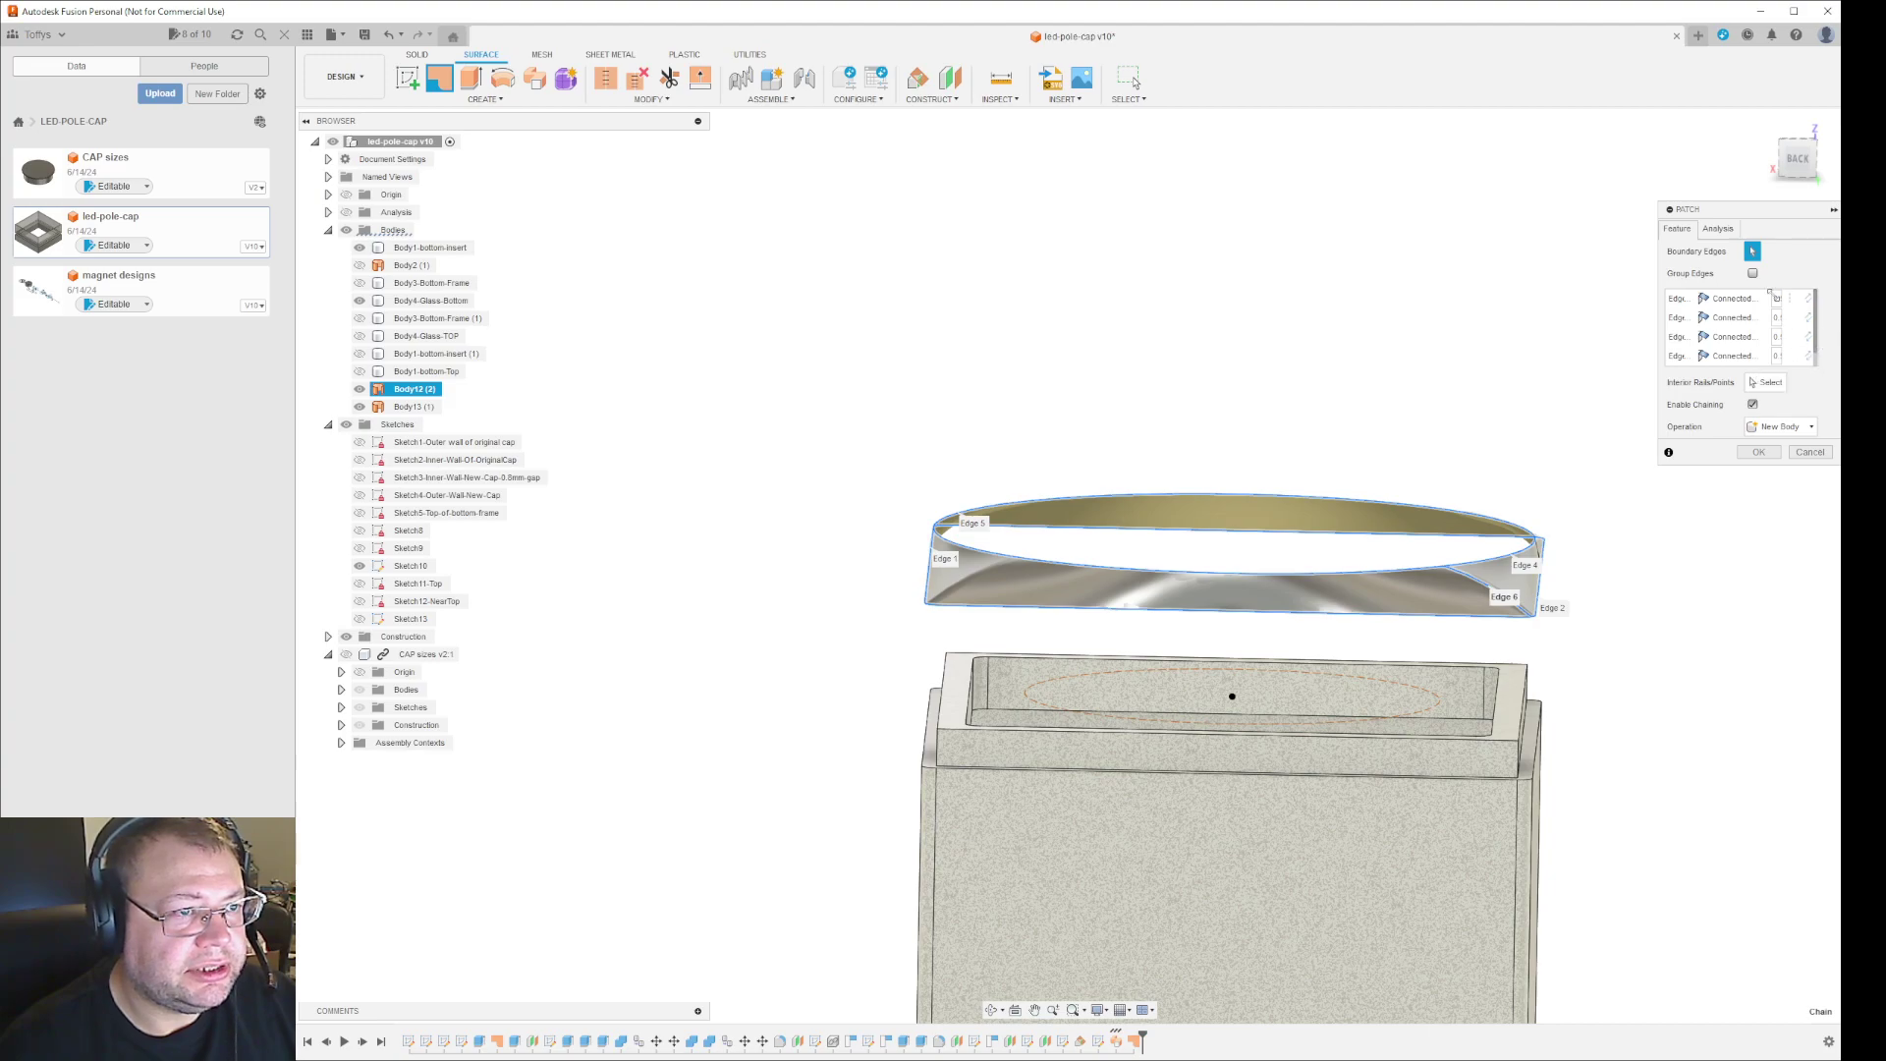
{"action": "left_click", "coordinate": [1810, 452]}
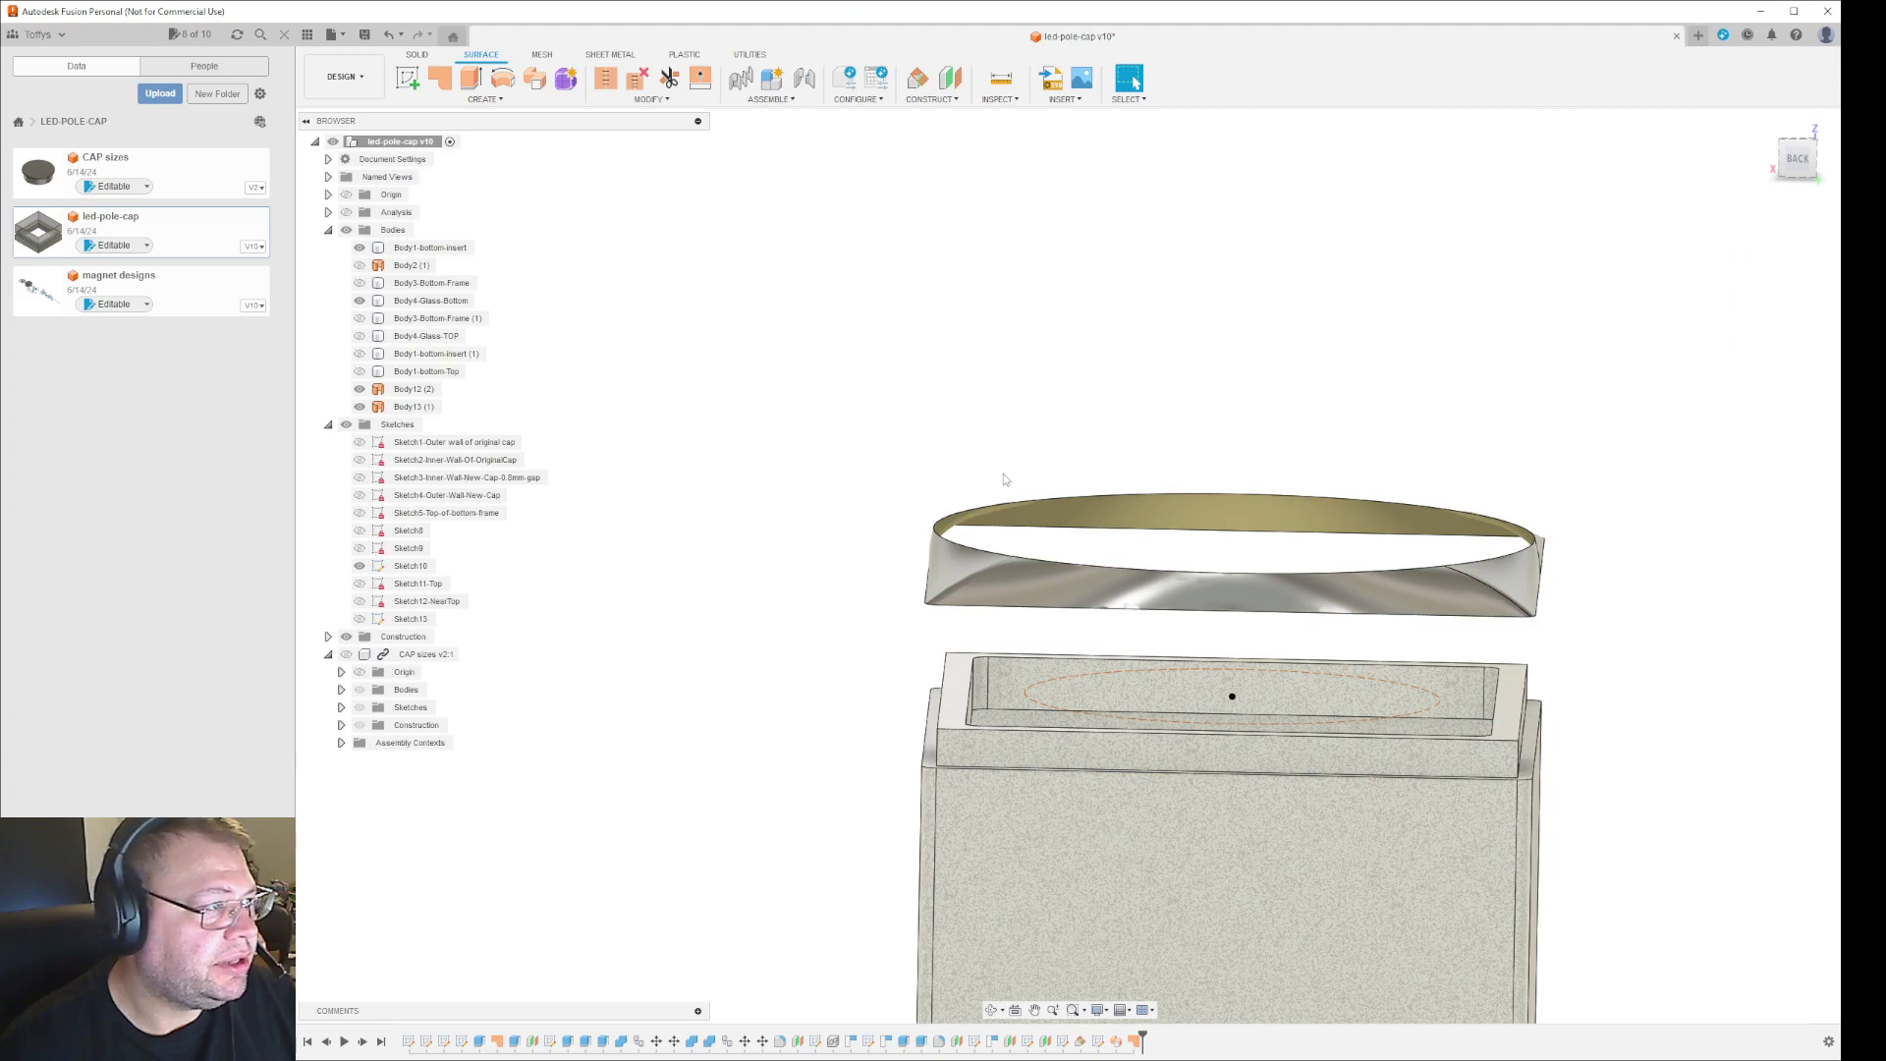
Stitch the swept ring surface Body12 (2) into the new surface body Body14 (2).
{"action": "left_click", "coordinate": [606, 78]}
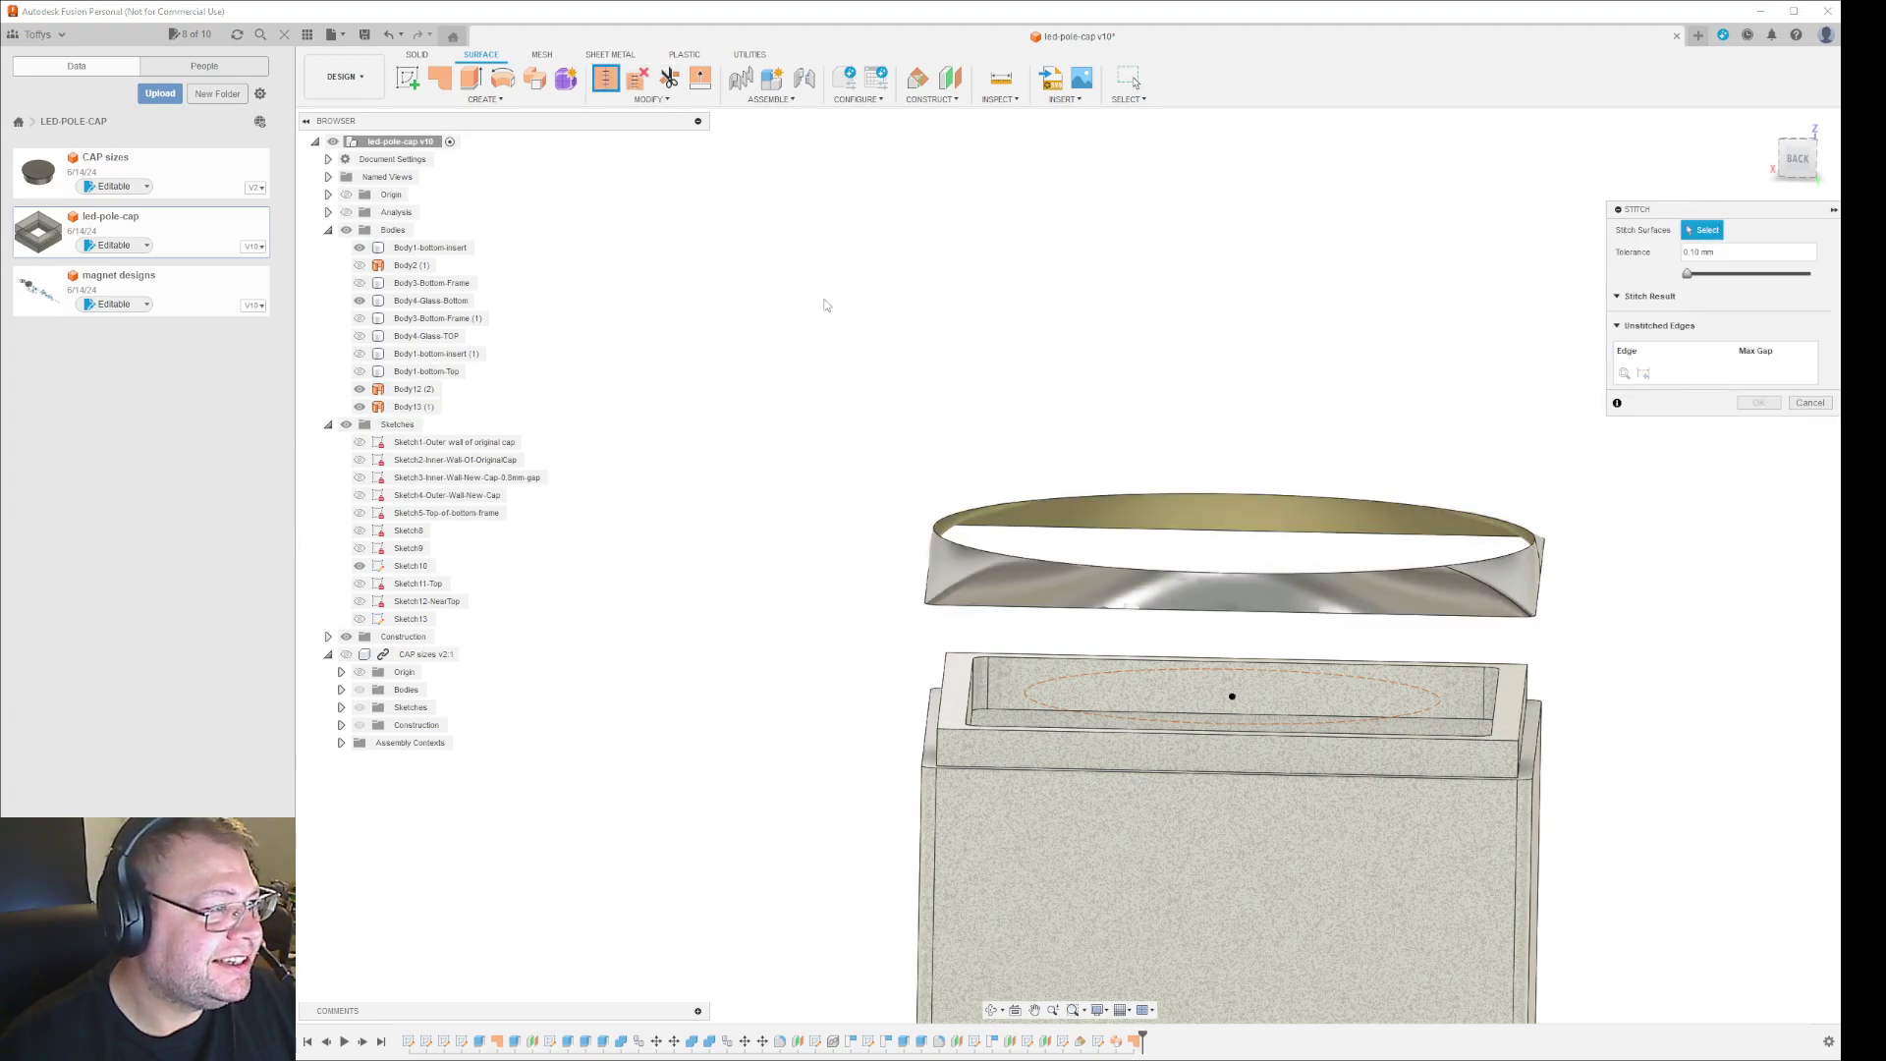
{"action": "left_click", "coordinate": [964, 556]}
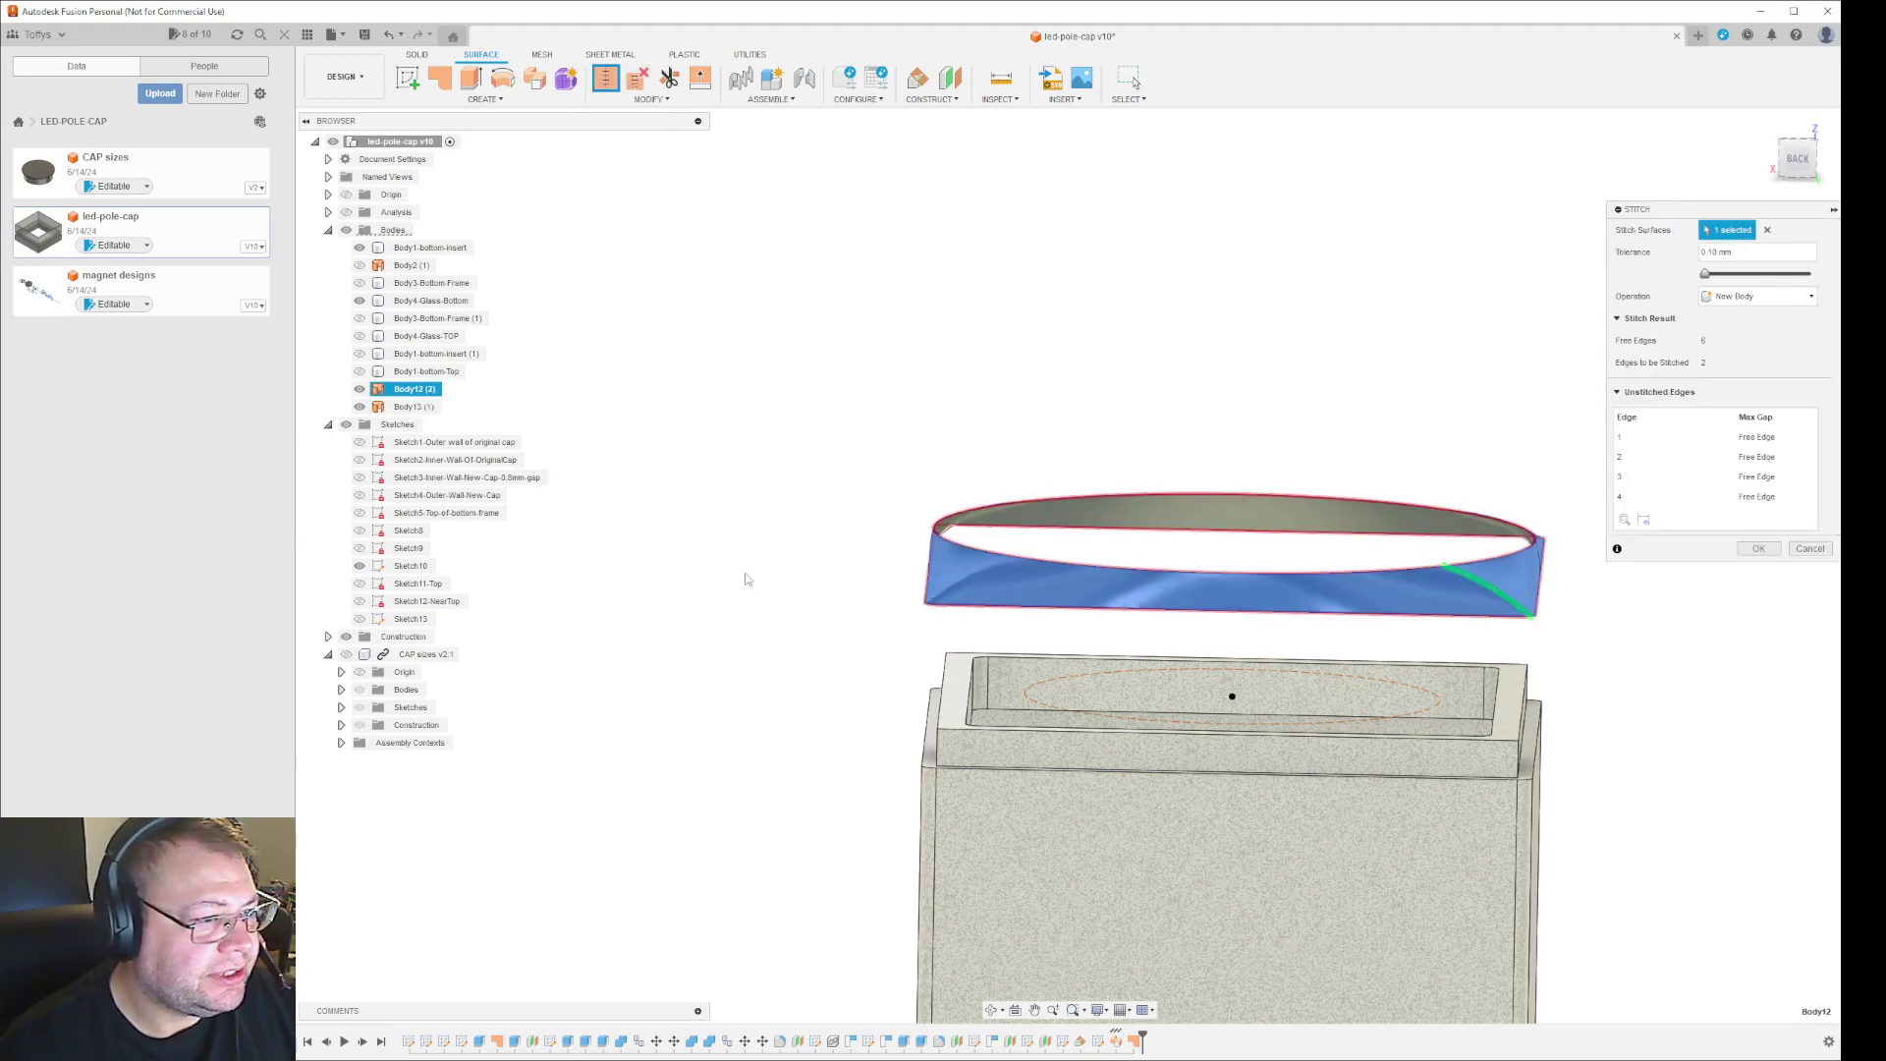
{"action": "middle_click_drag", "start_coordinate": [1586, 658], "coordinate": [1621, 686], "text": "shift"}
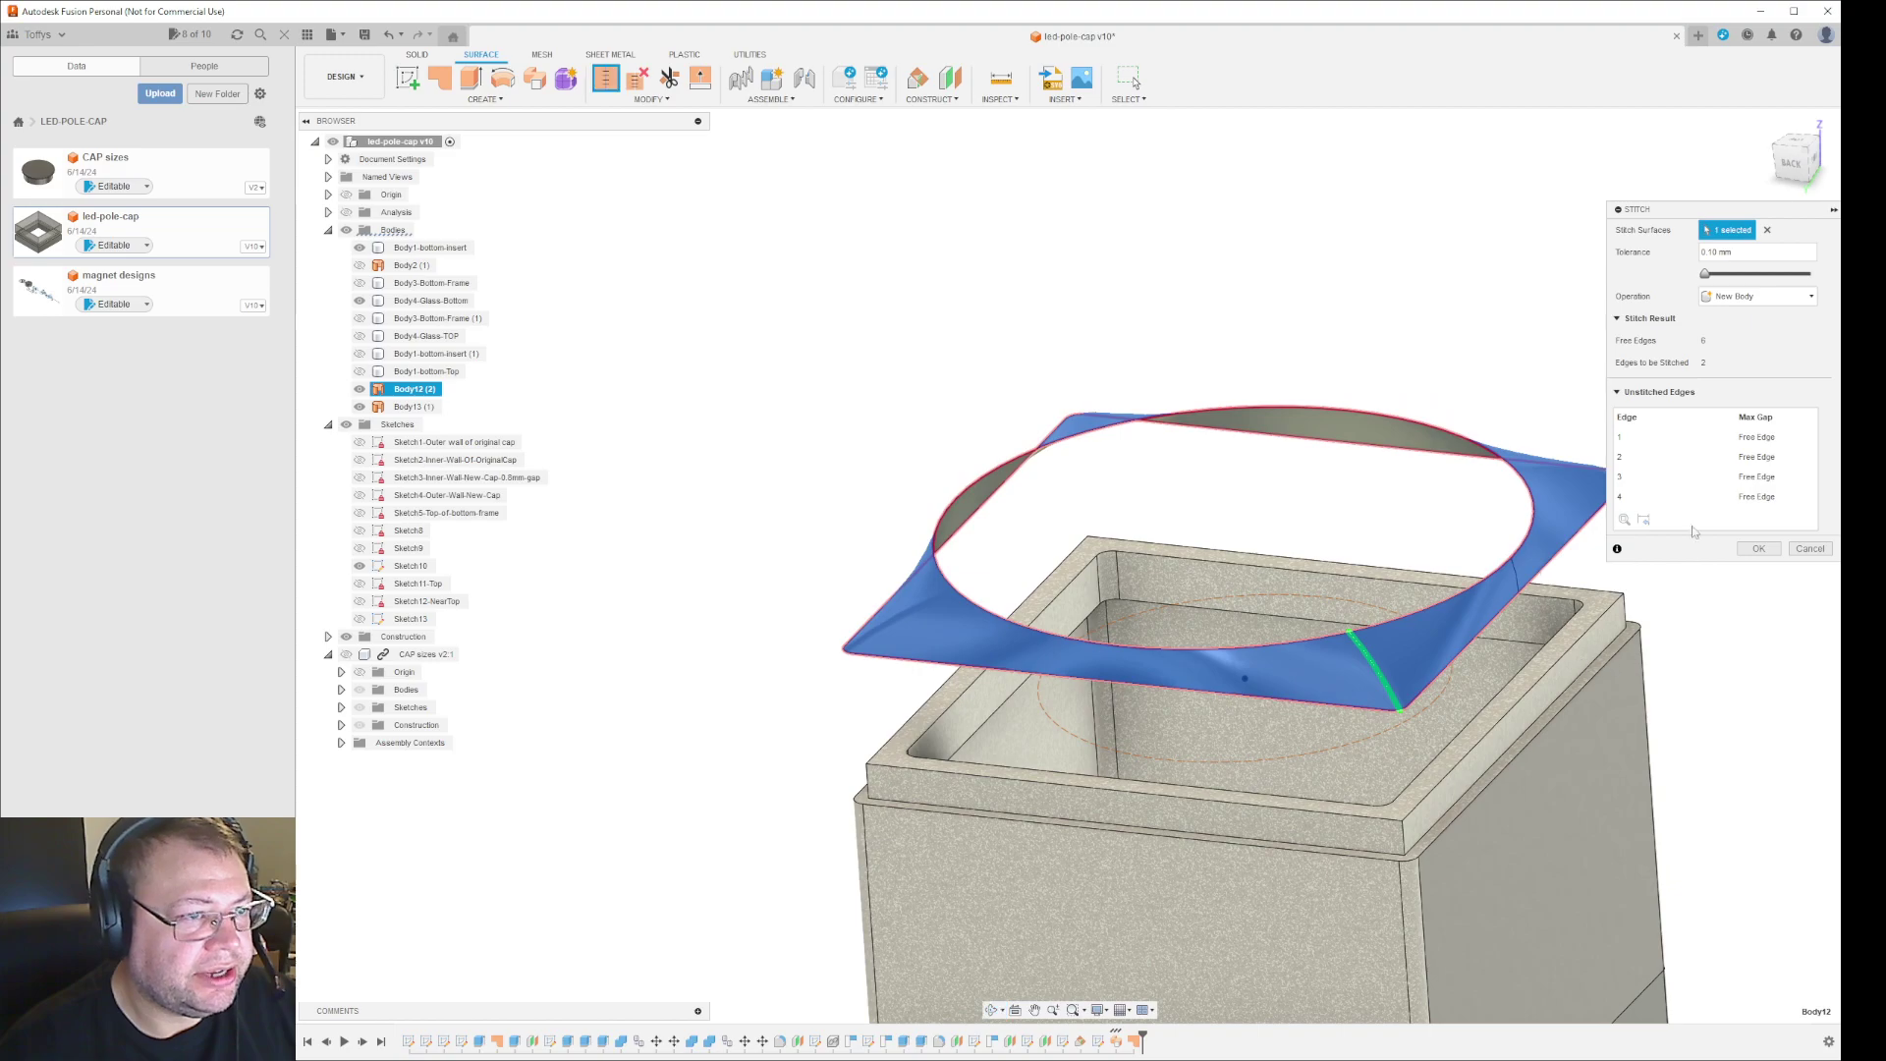
{"action": "left_click", "coordinate": [1759, 549]}
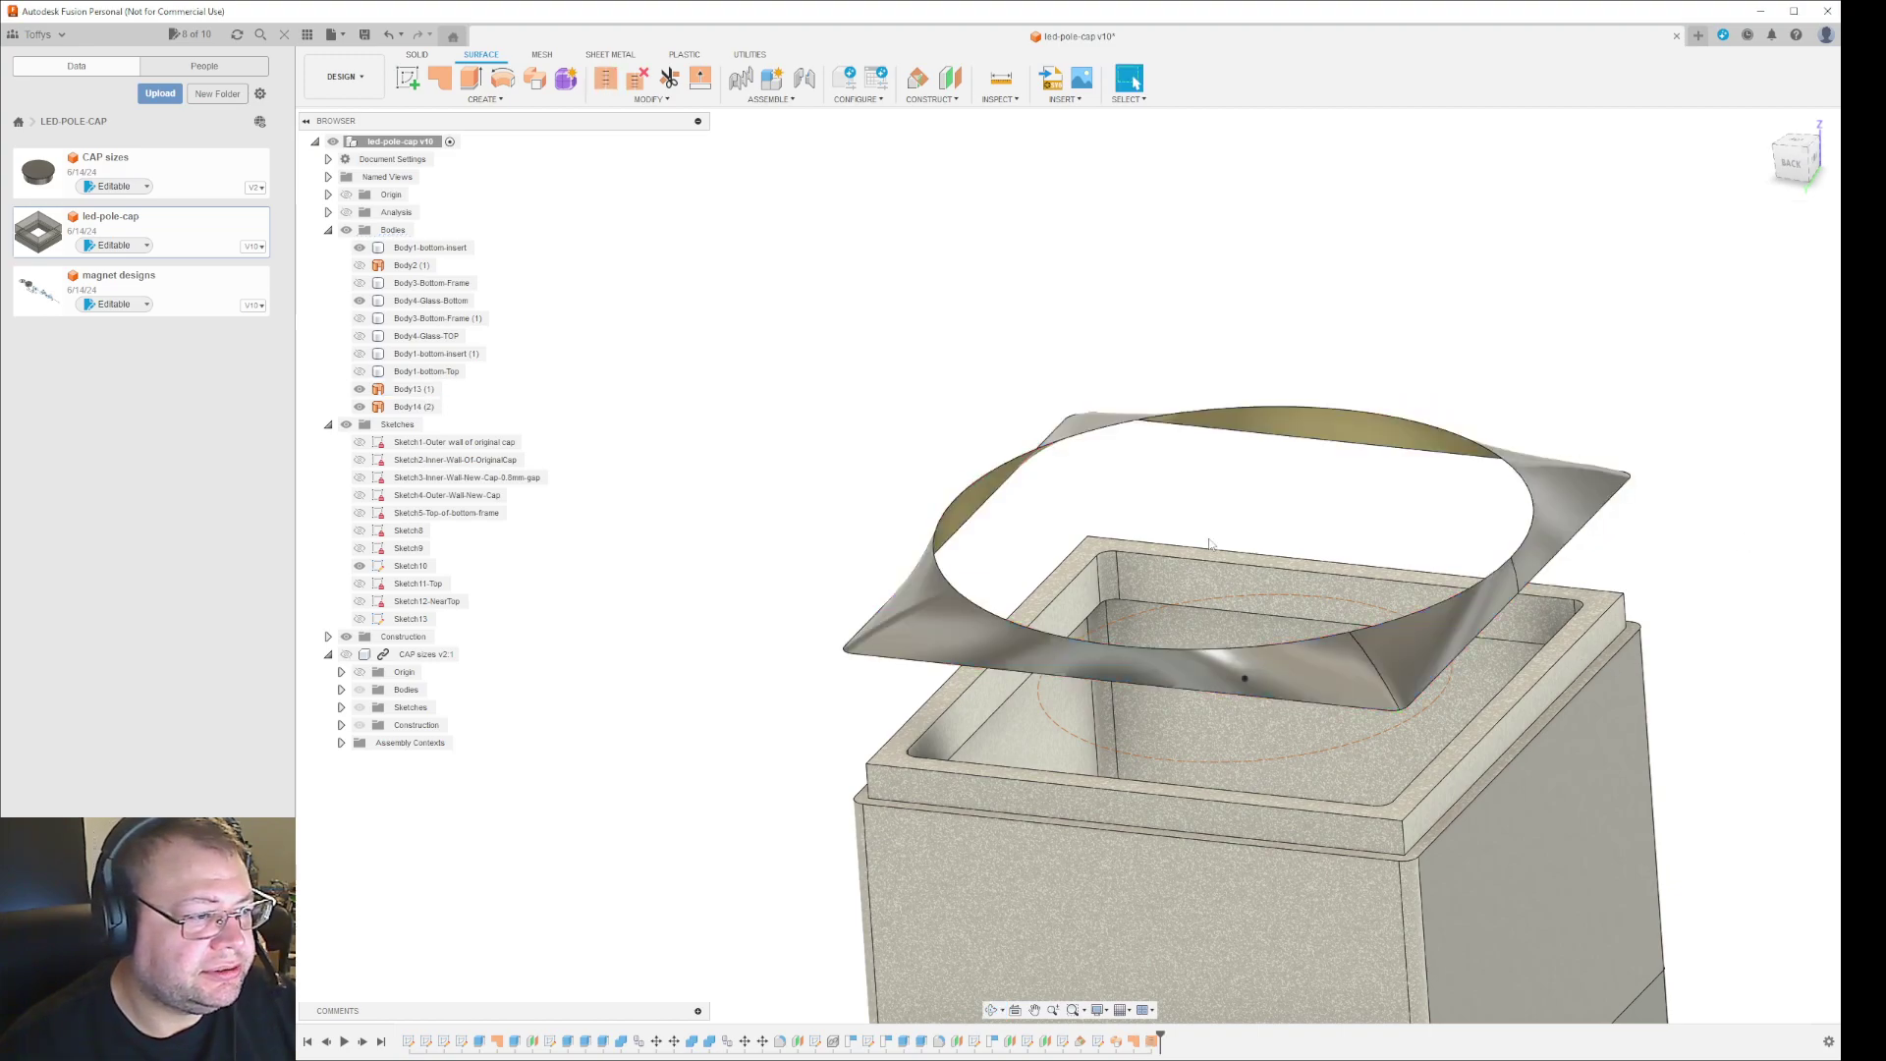
Patch the top circular opening by picking its two connected boundary edges.
{"action": "left_click", "coordinate": [442, 82]}
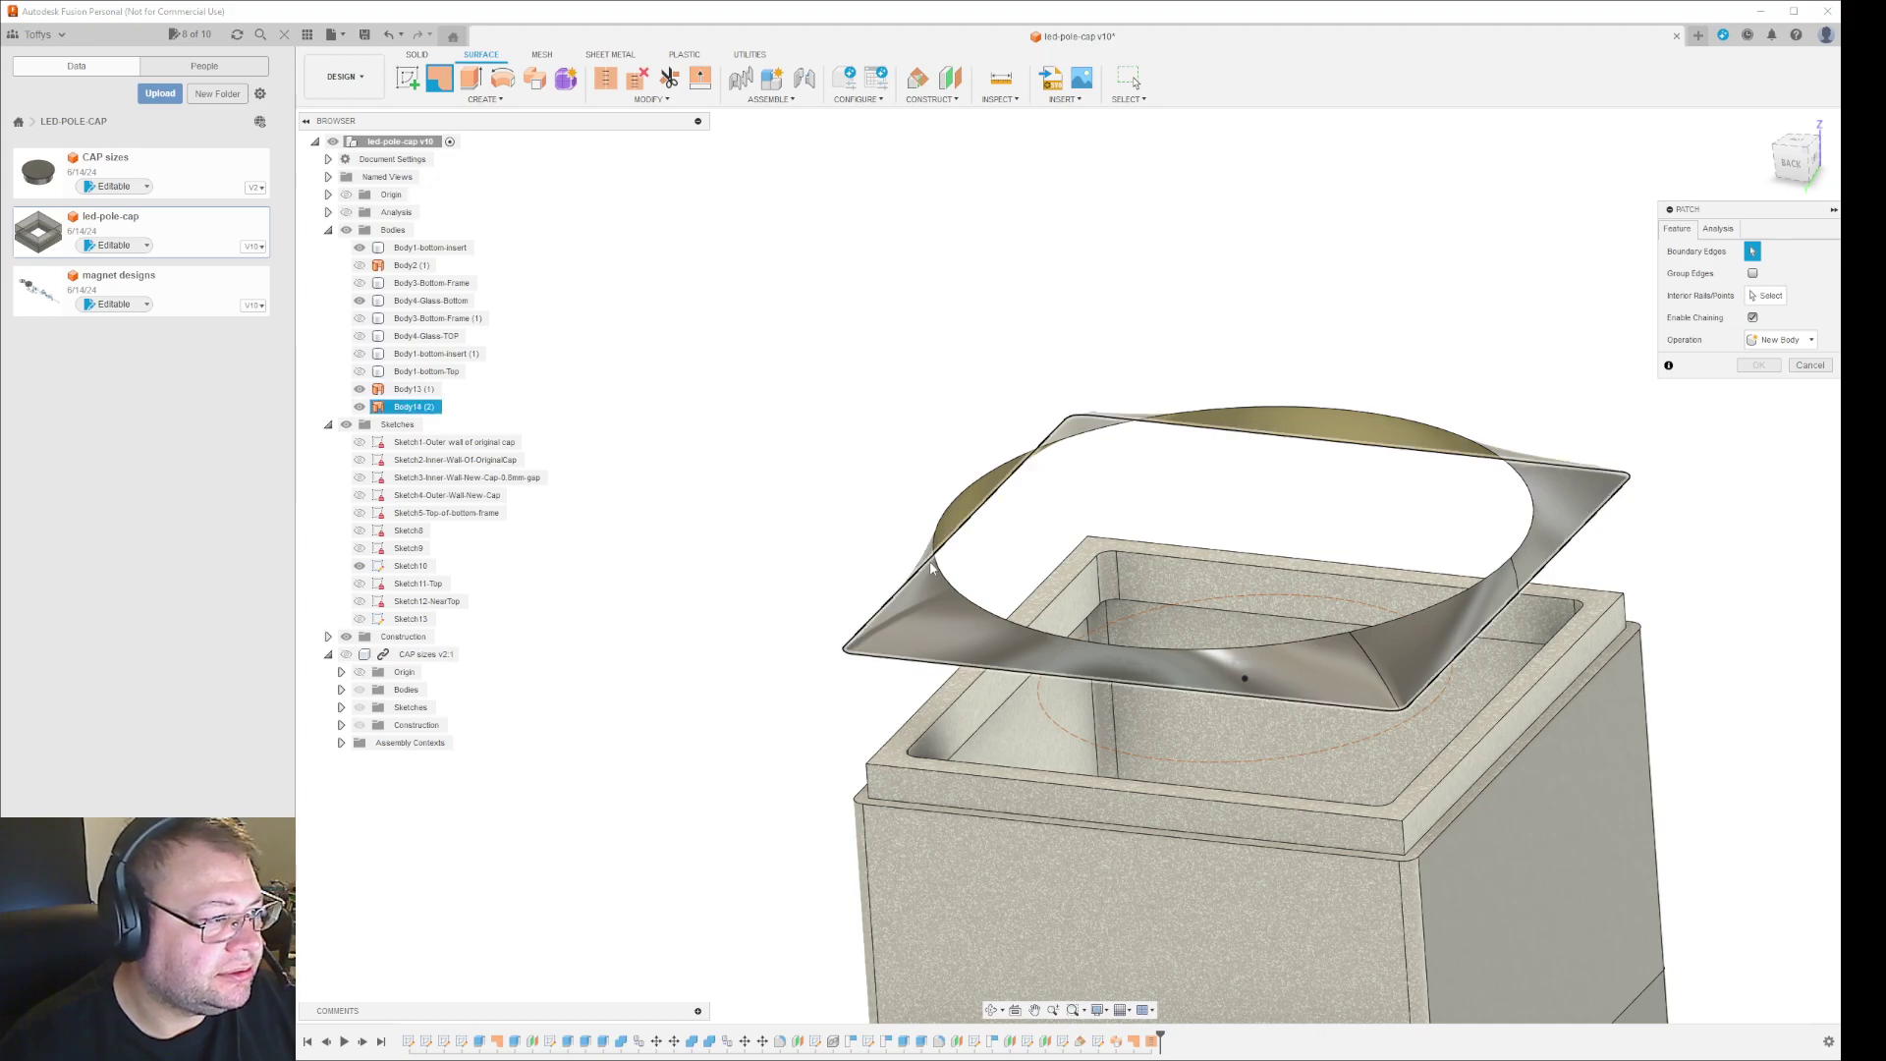
{"action": "left_click", "coordinate": [1009, 489]}
{"action": "left_click", "coordinate": [1004, 491]}
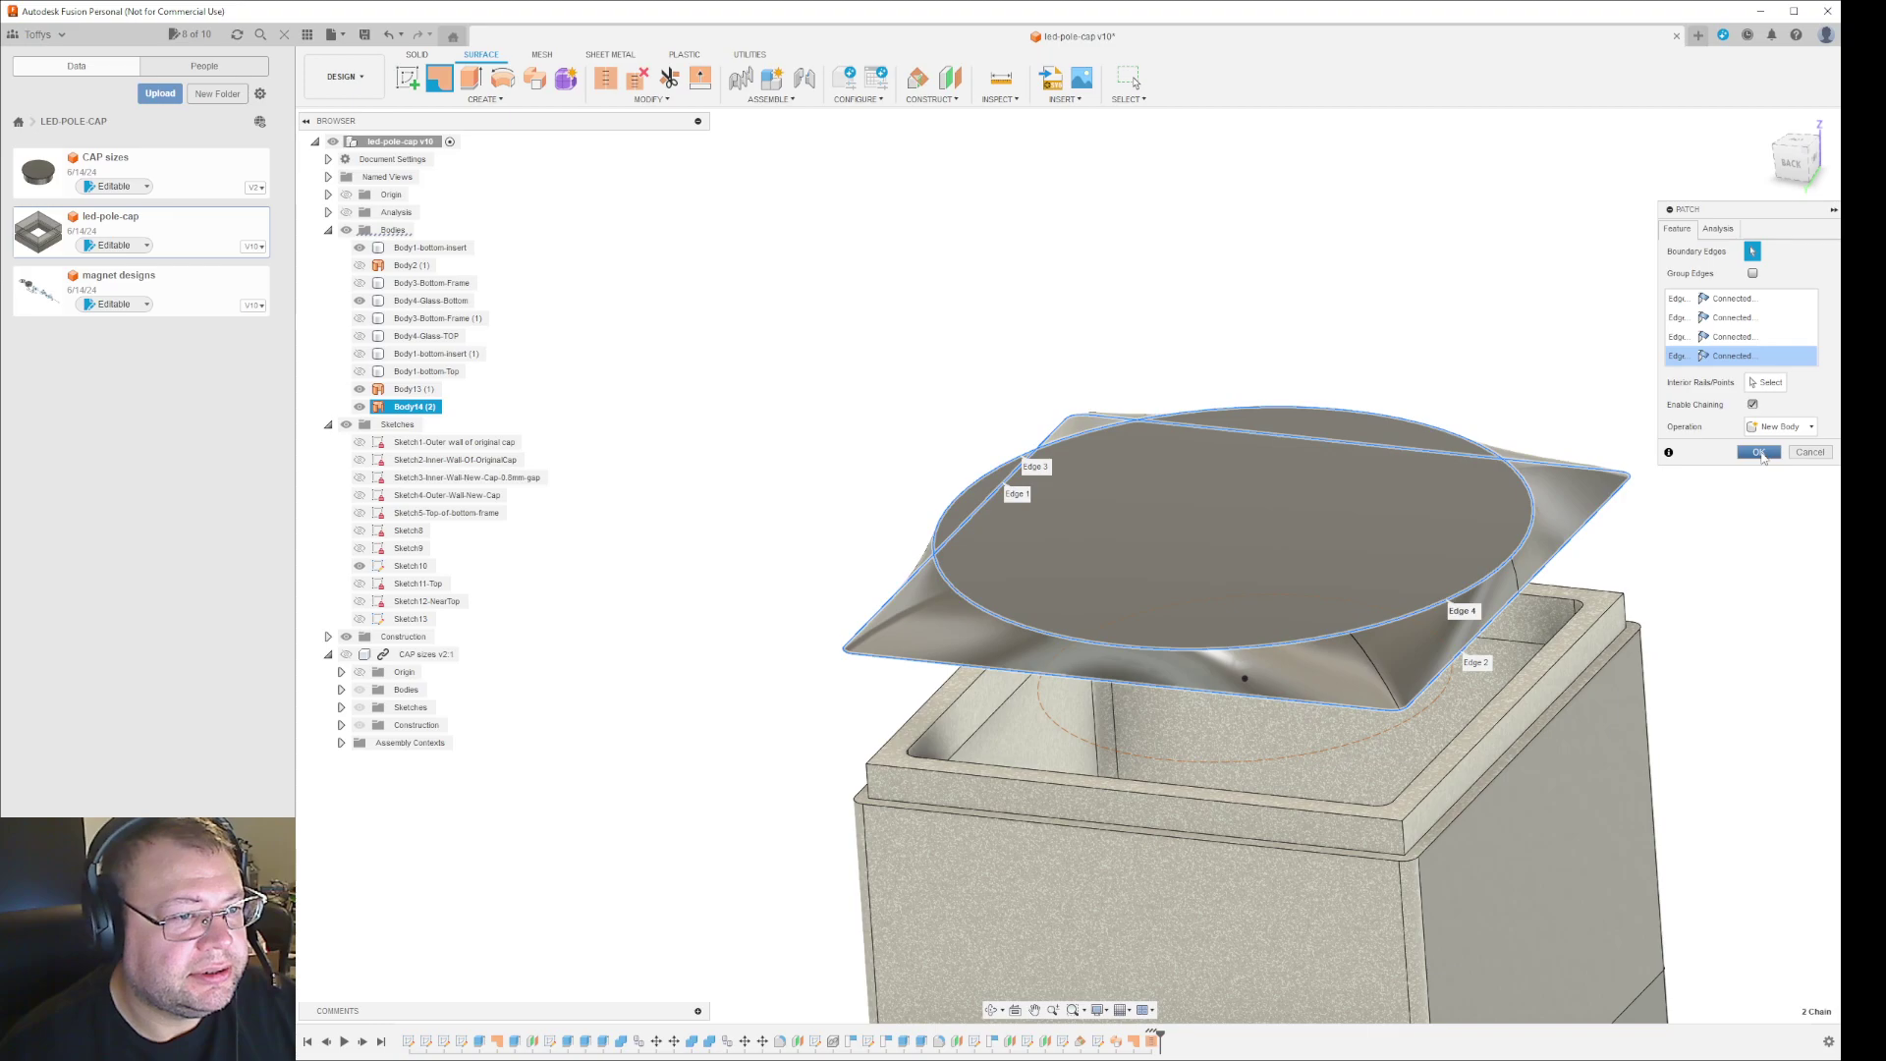
{"action": "left_click", "coordinate": [1758, 433]}
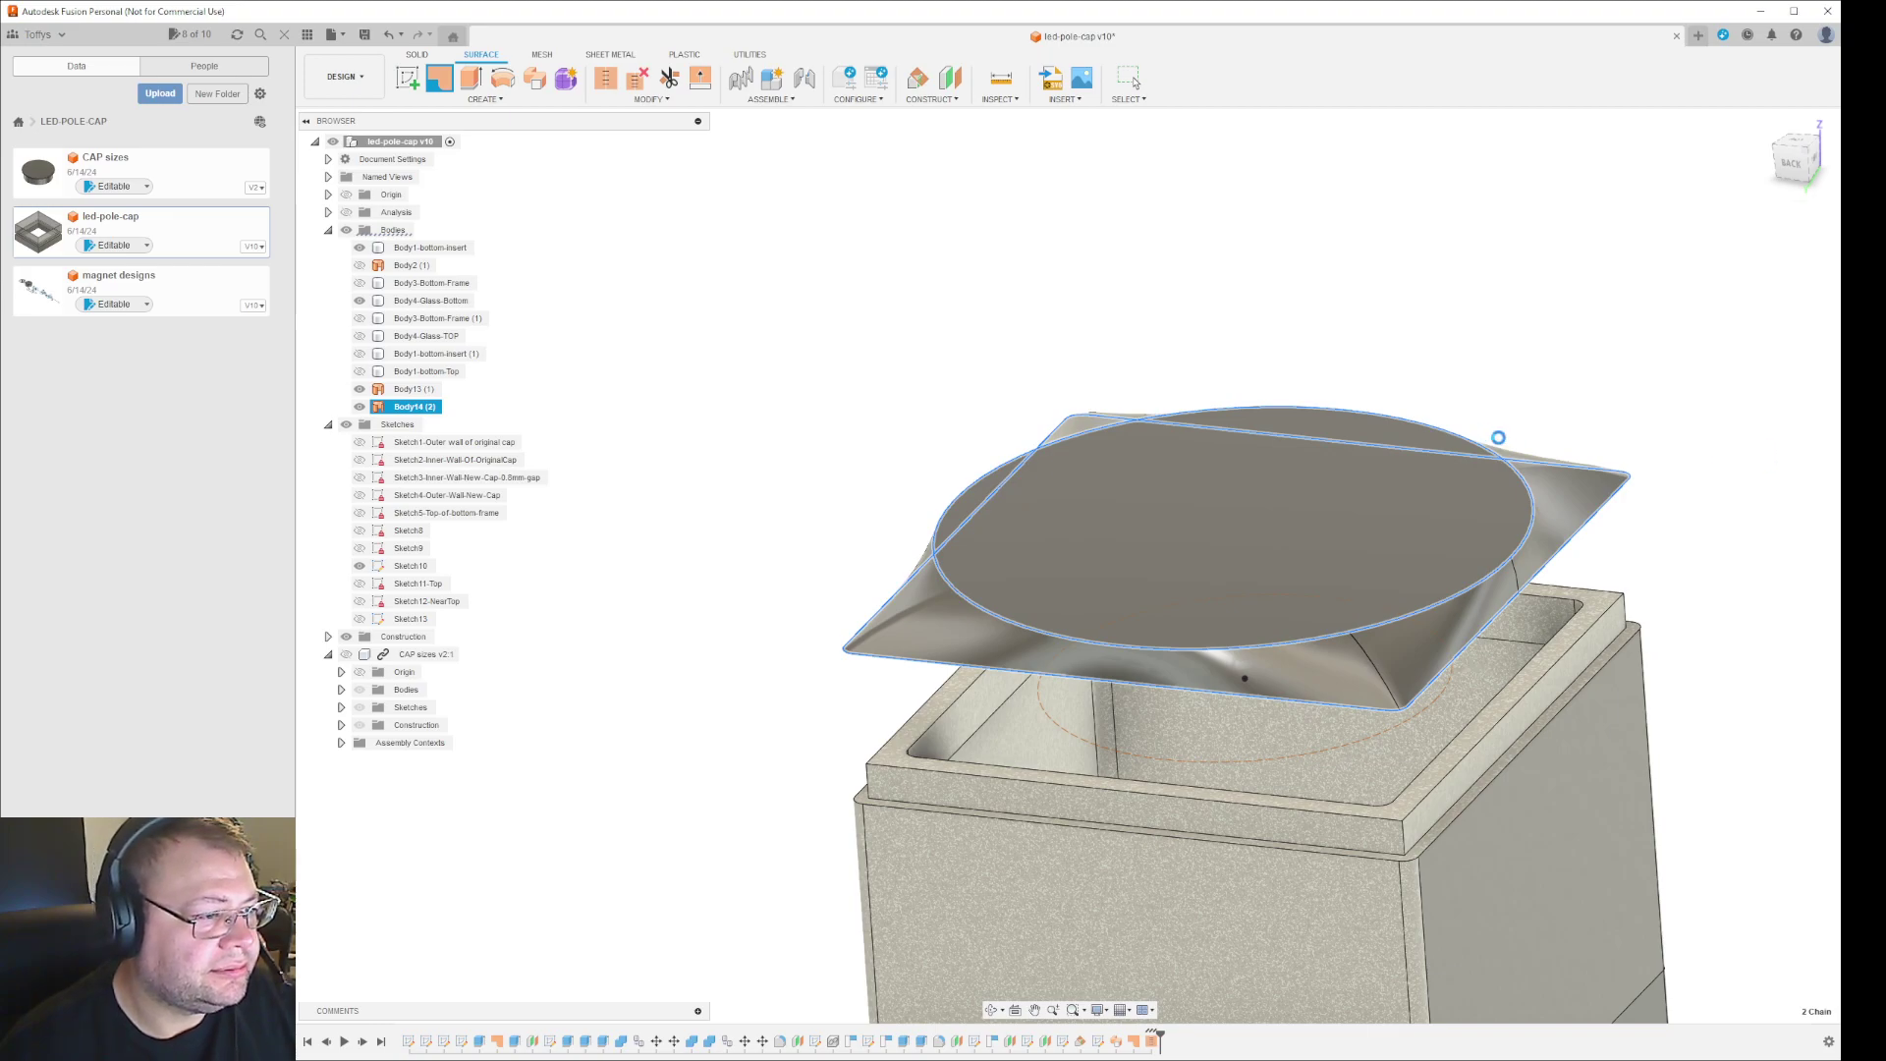
{"action": "middle_click_drag", "start_coordinate": [1676, 564], "coordinate": [1464, 692], "text": "shift"}
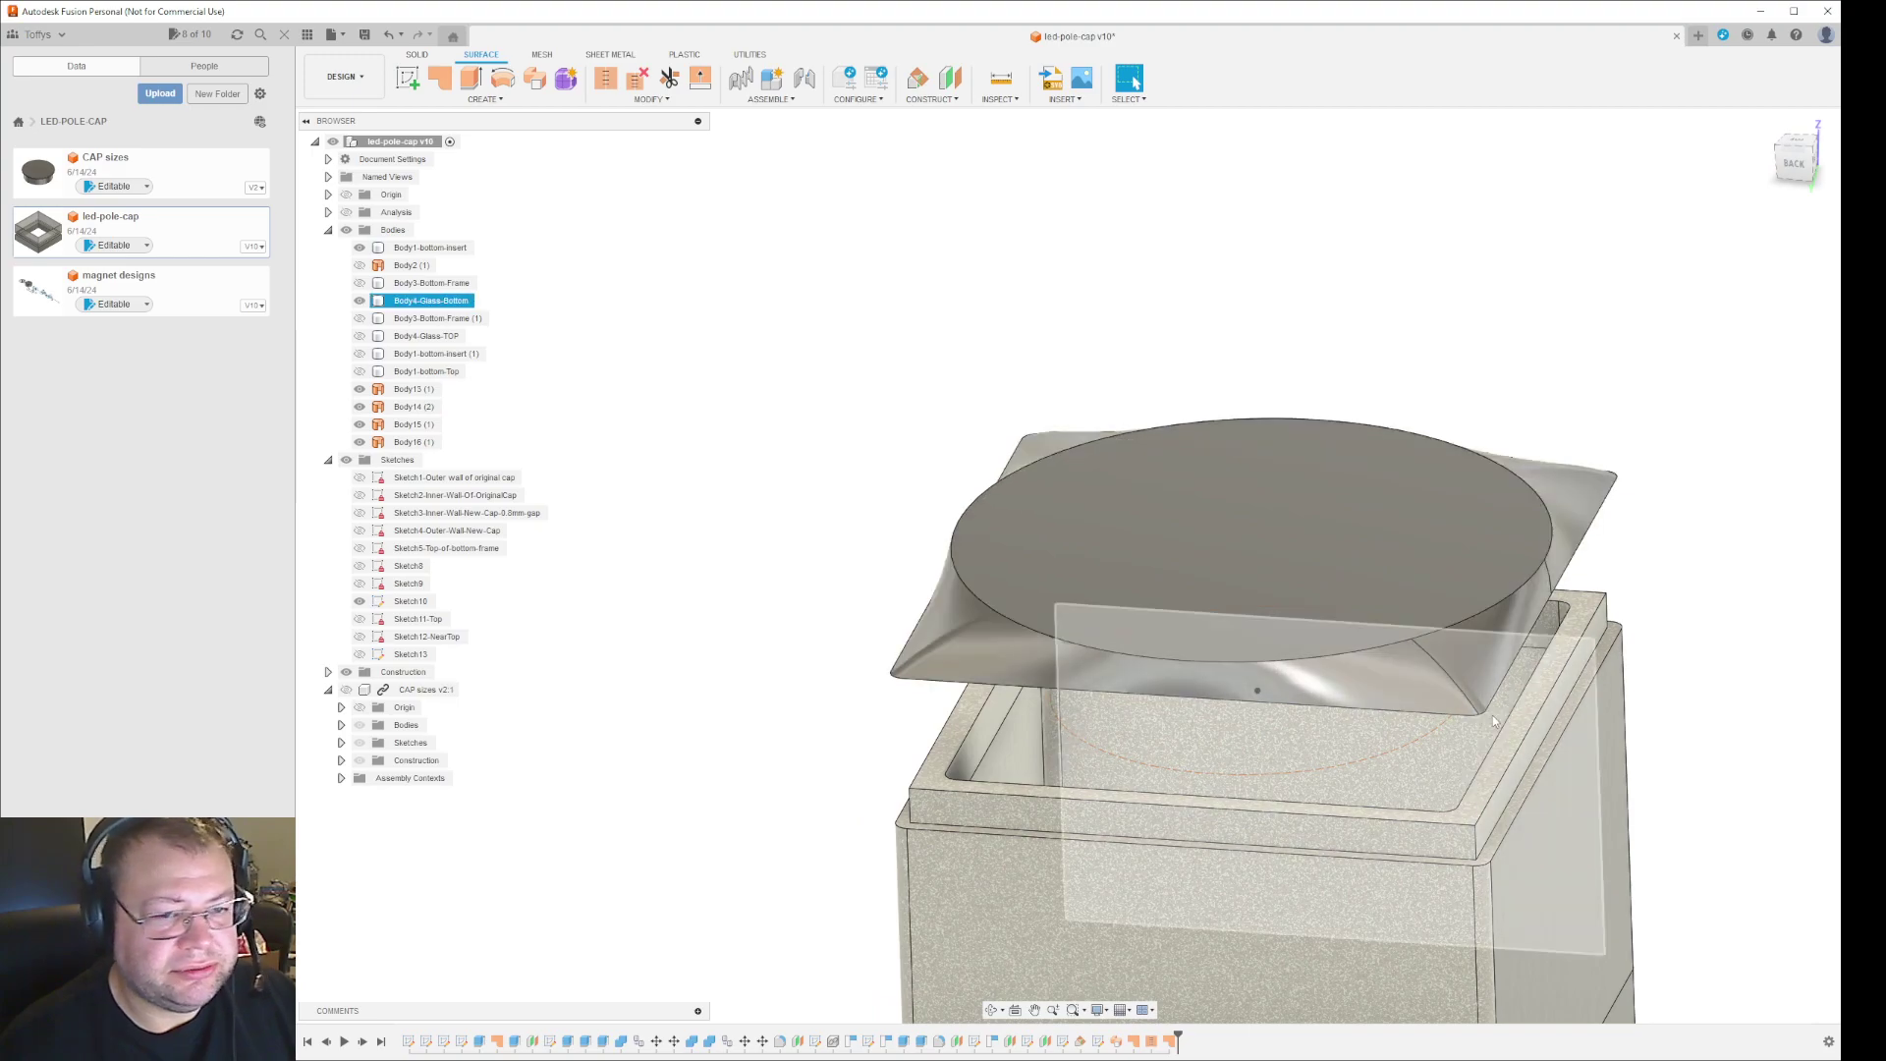
Hide the overlapping Body13 (1) patch surface in the browser.
{"action": "middle_click_drag", "start_coordinate": [1661, 715], "coordinate": [1660, 658], "text": "shift"}
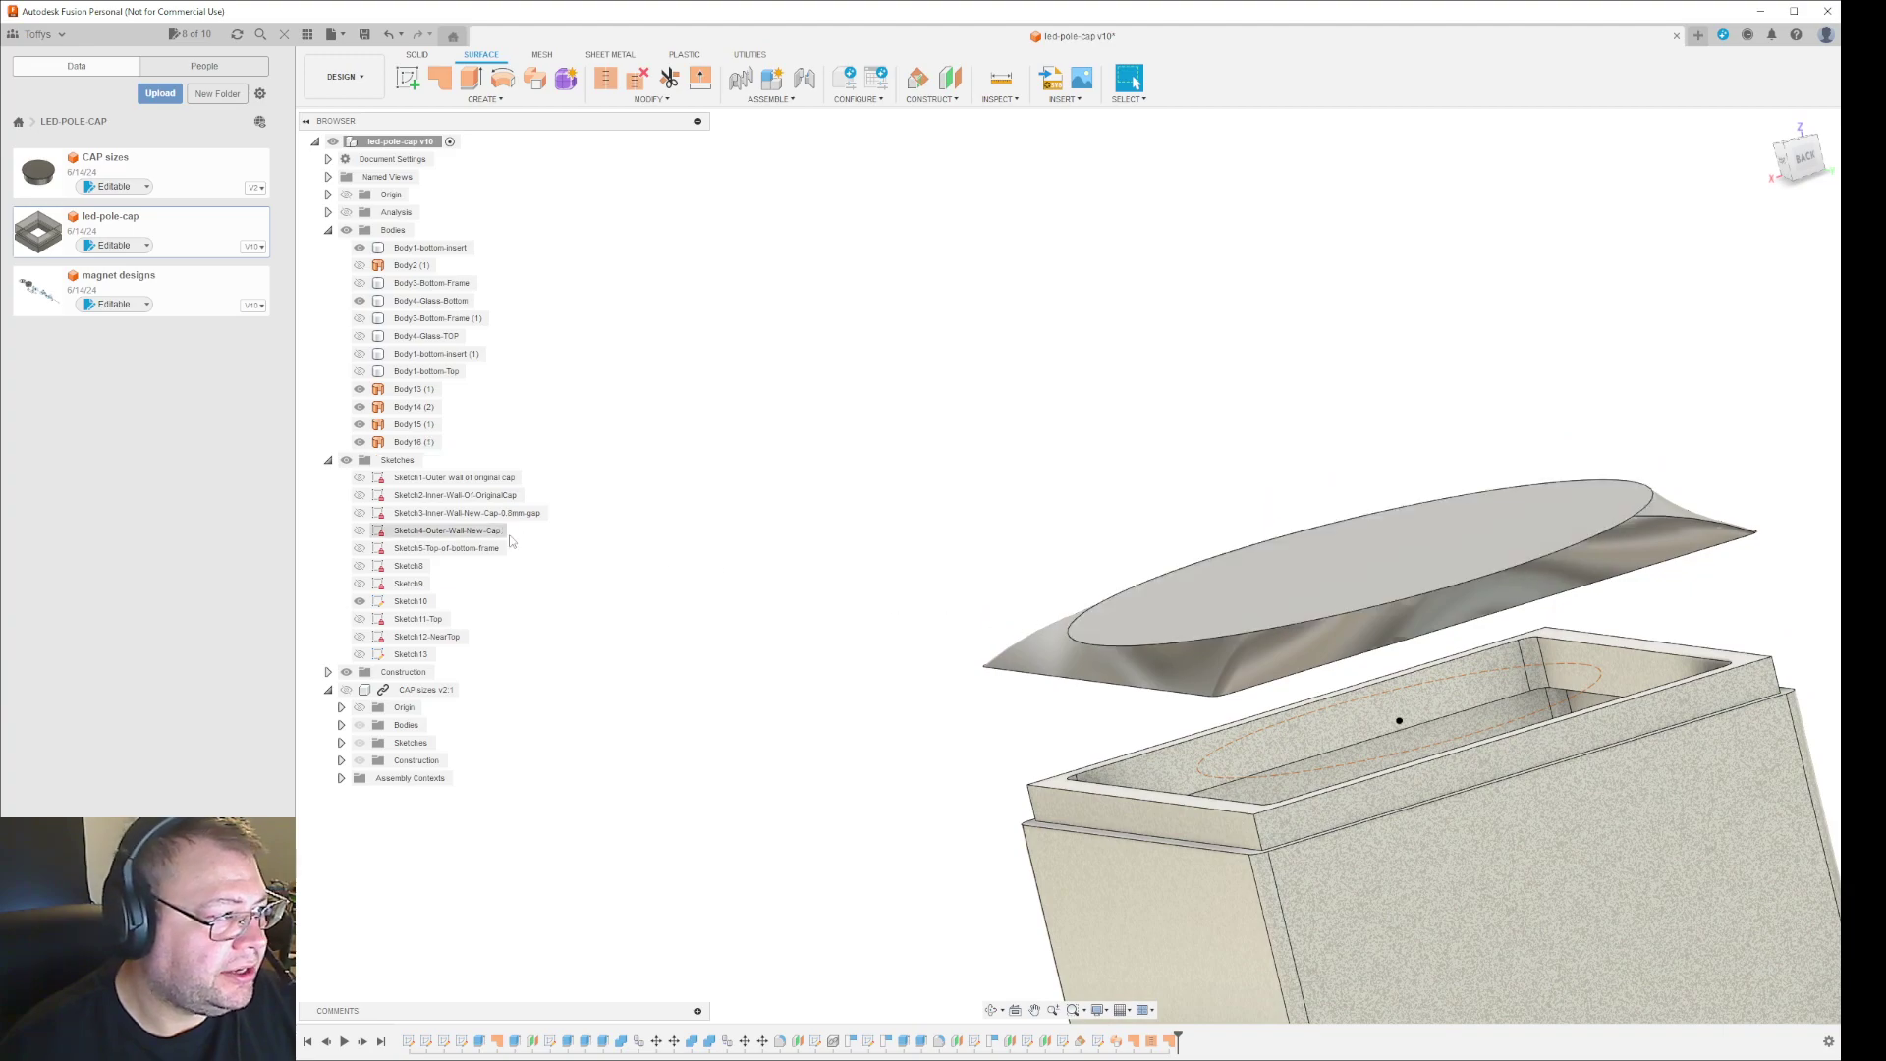
{"action": "left_click", "coordinate": [413, 441]}
{"action": "left_click", "coordinate": [414, 424], "text": "ctrl"}
{"action": "left_click", "coordinate": [408, 407], "text": "ctrl"}
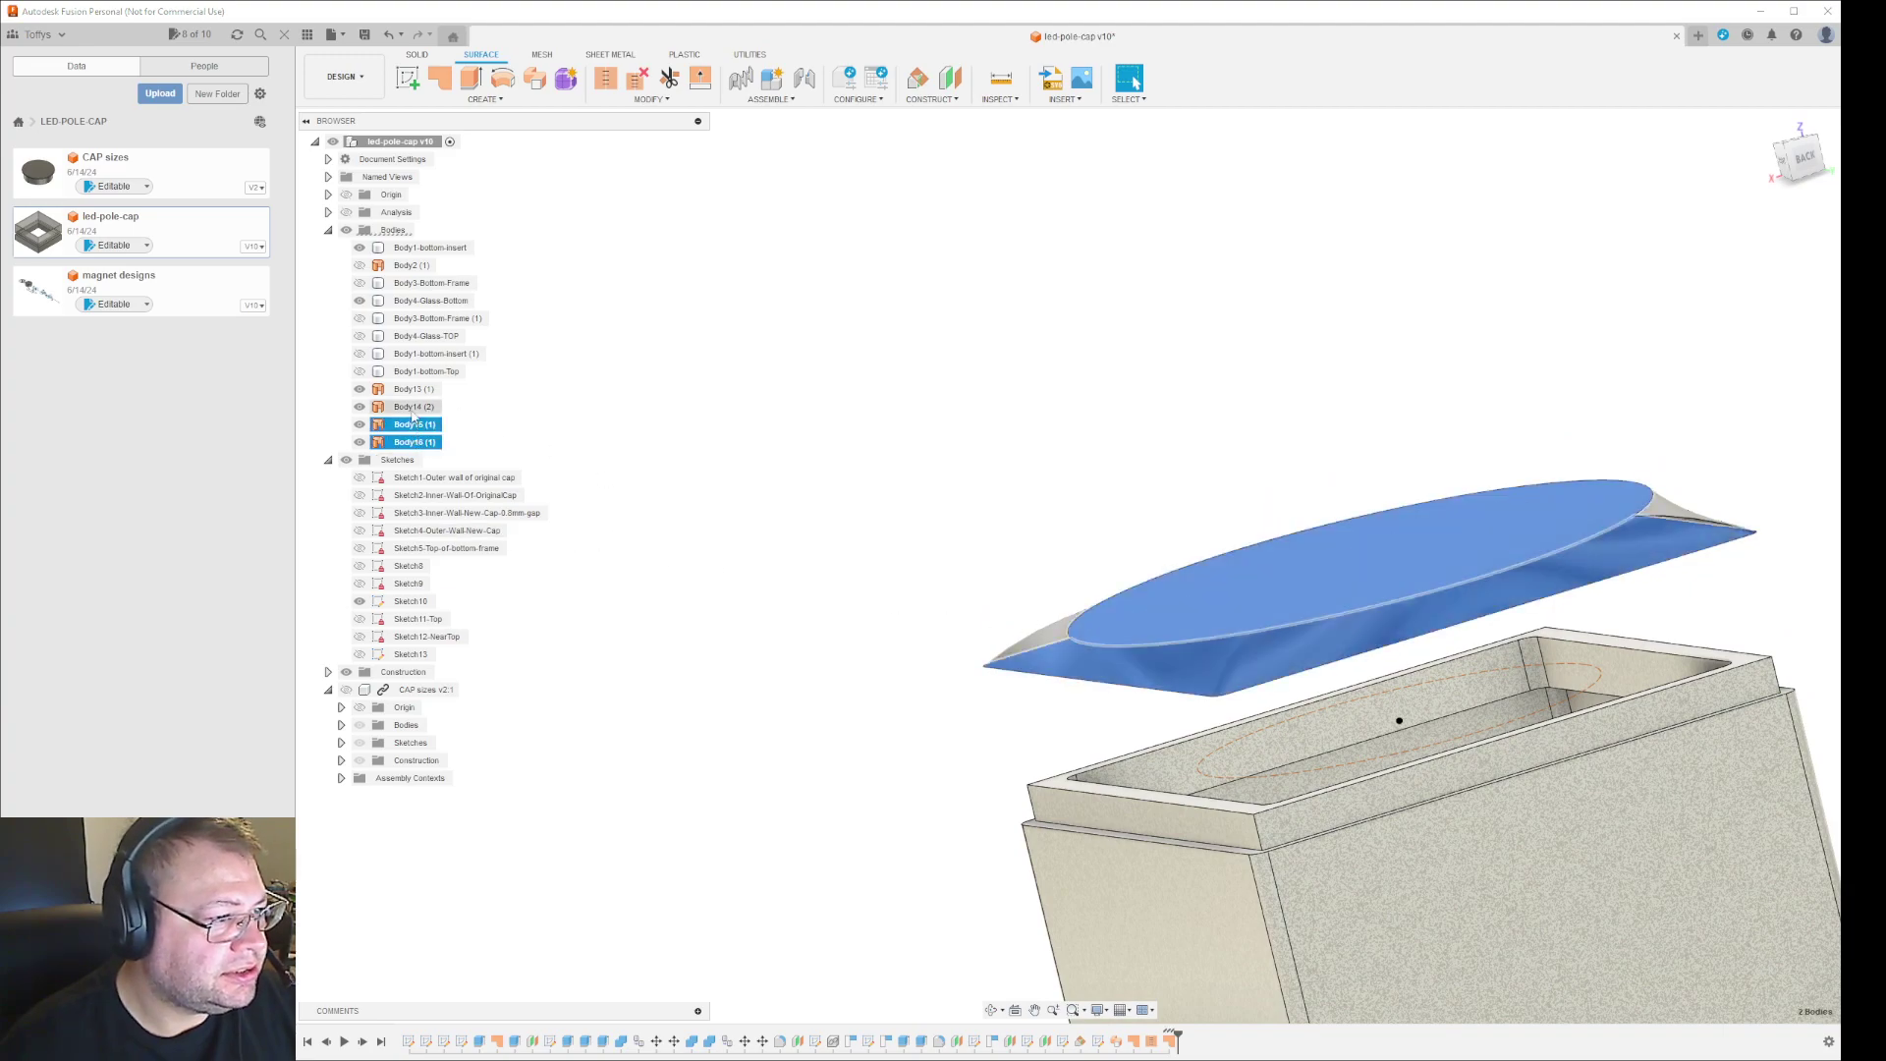
{"action": "left_click", "coordinate": [410, 389], "text": "ctrl"}
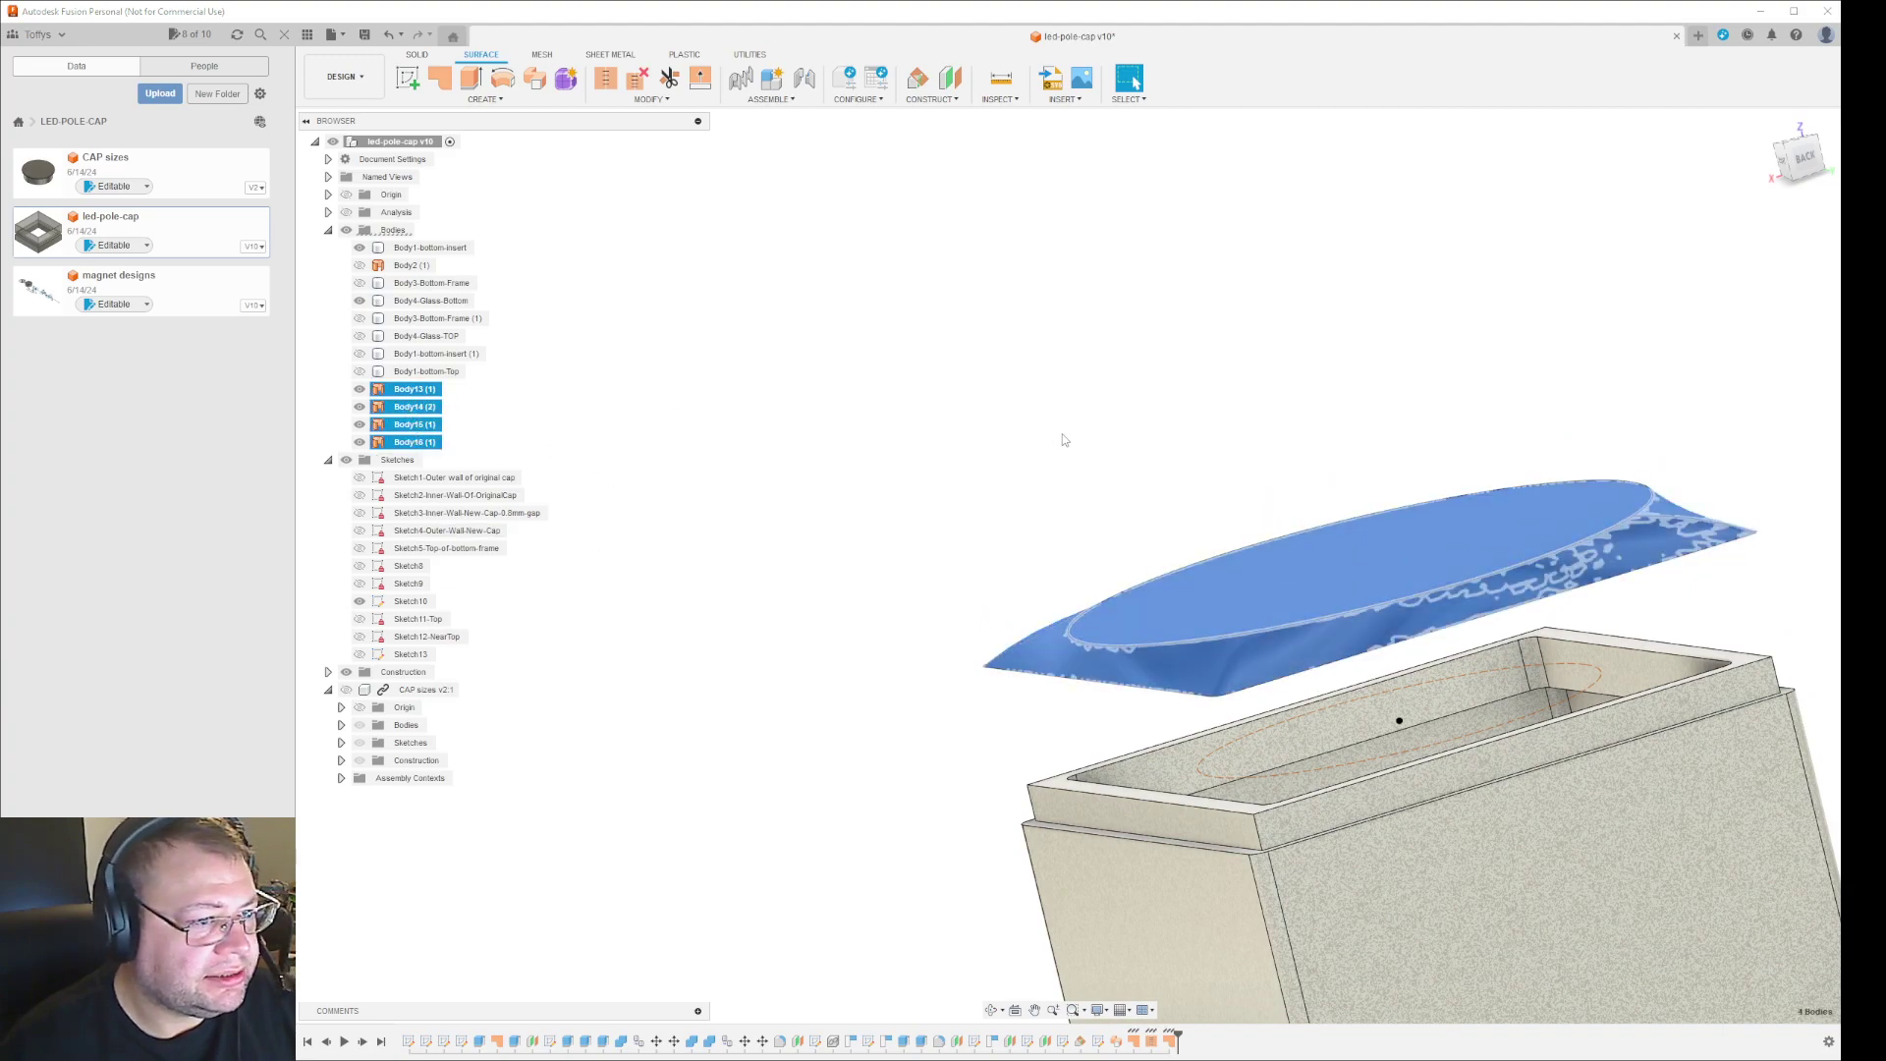
{"action": "left_click", "coordinate": [360, 390]}
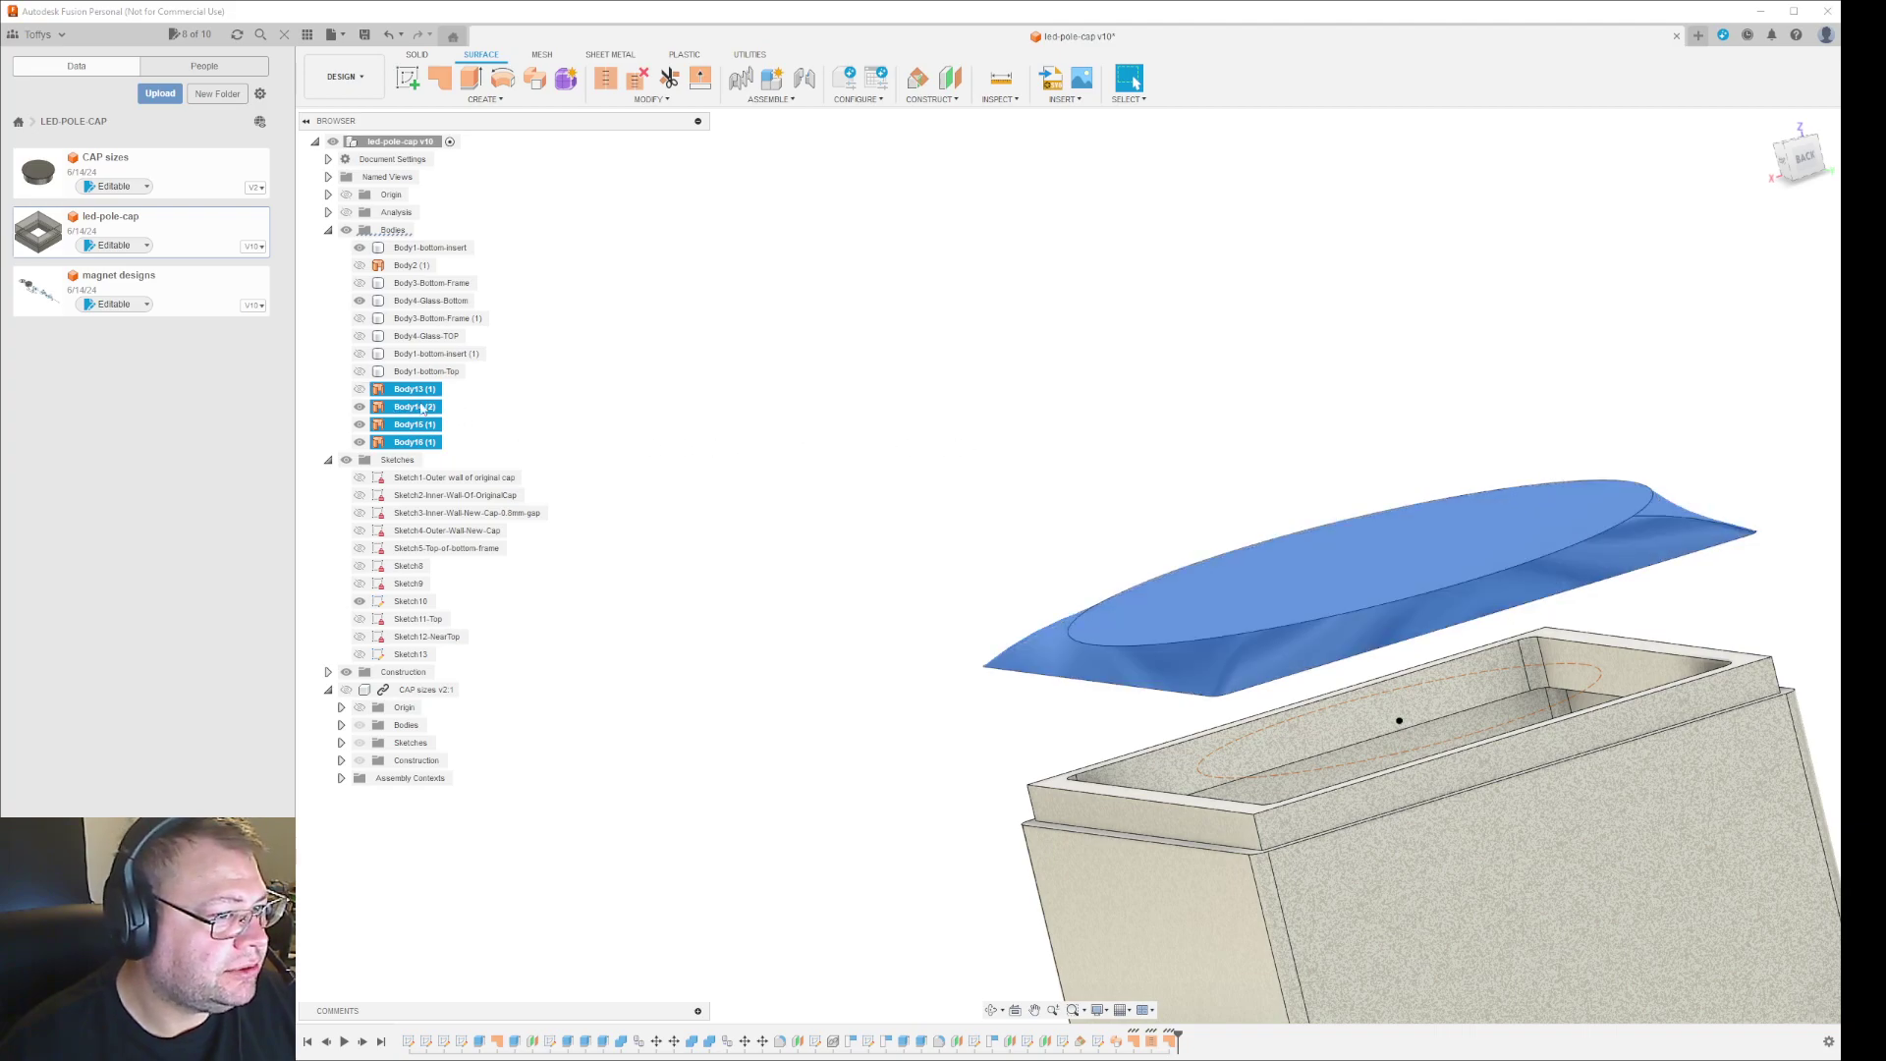
{"action": "middle_click_drag", "start_coordinate": [963, 596], "coordinate": [670, 510], "text": "shift"}
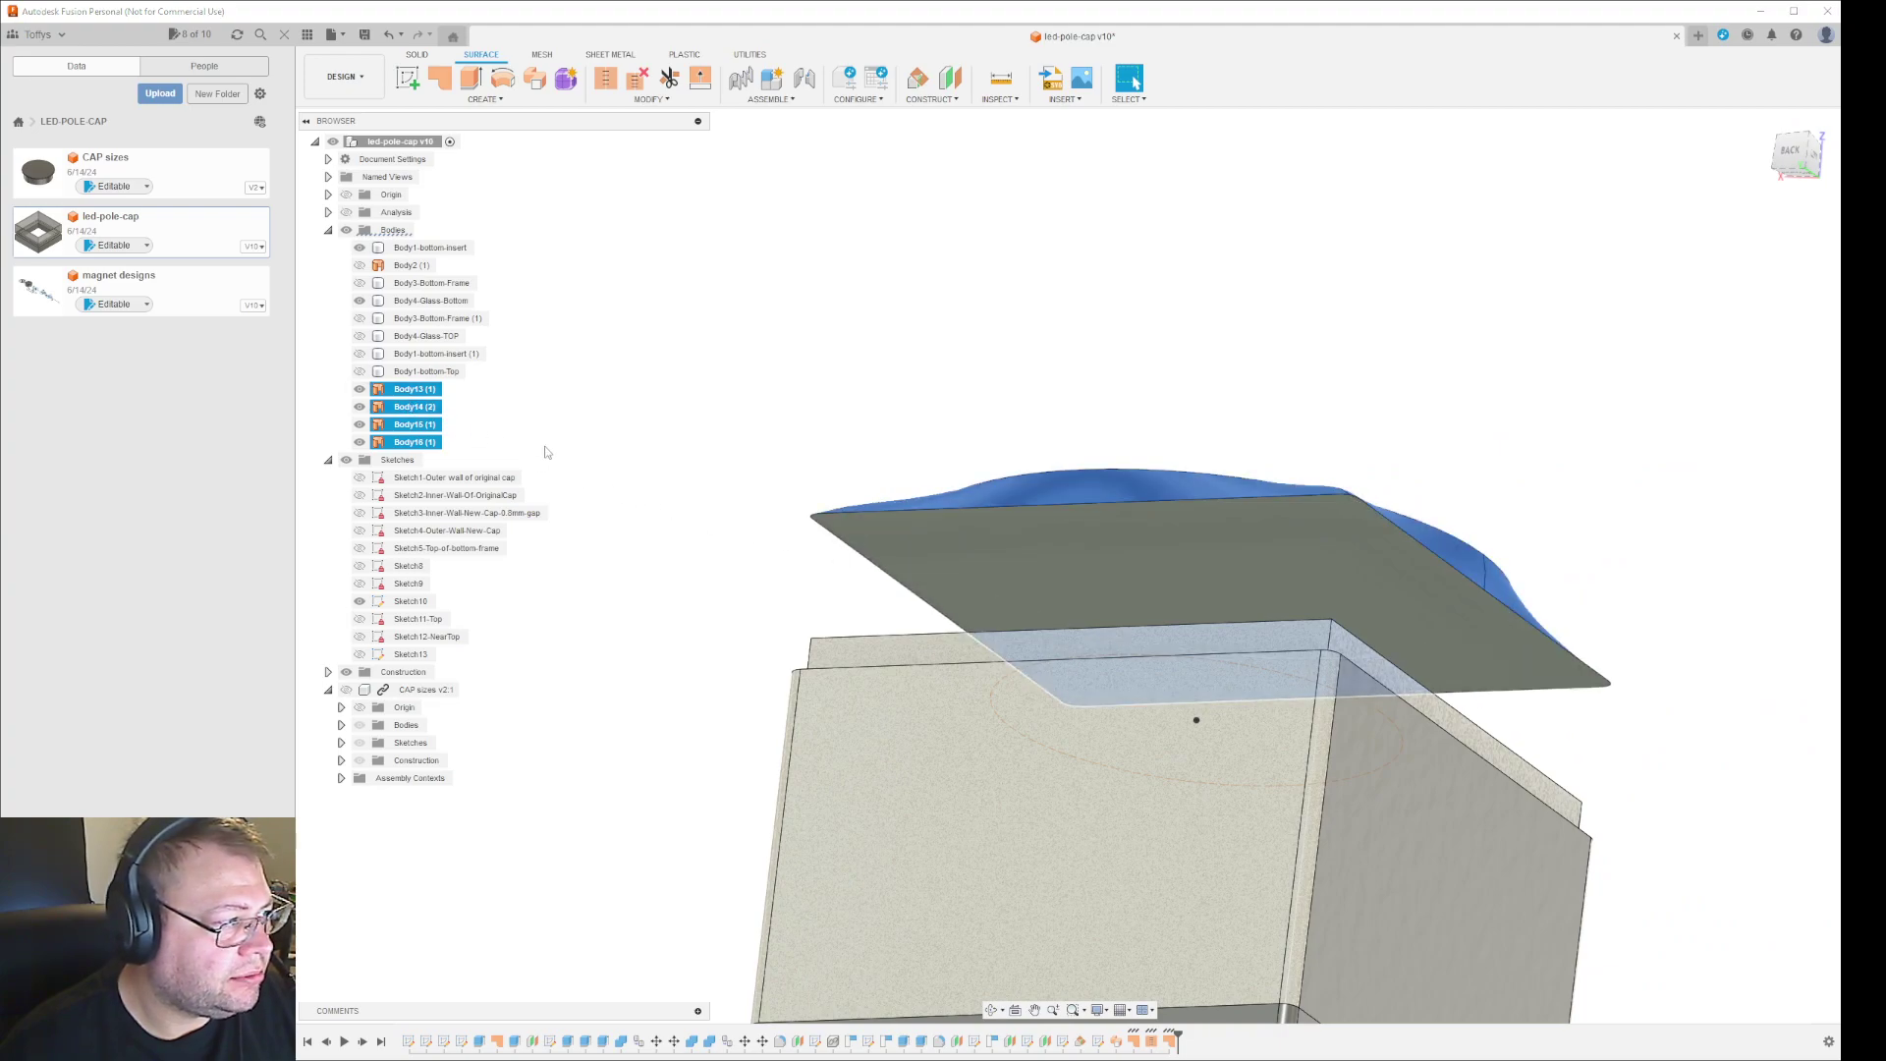
Select Body14 (2), Body15 (1) and Body16 (1) together in the browser for stitching.
{"action": "left_click", "coordinate": [641, 456]}
{"action": "left_click", "coordinate": [408, 389]}
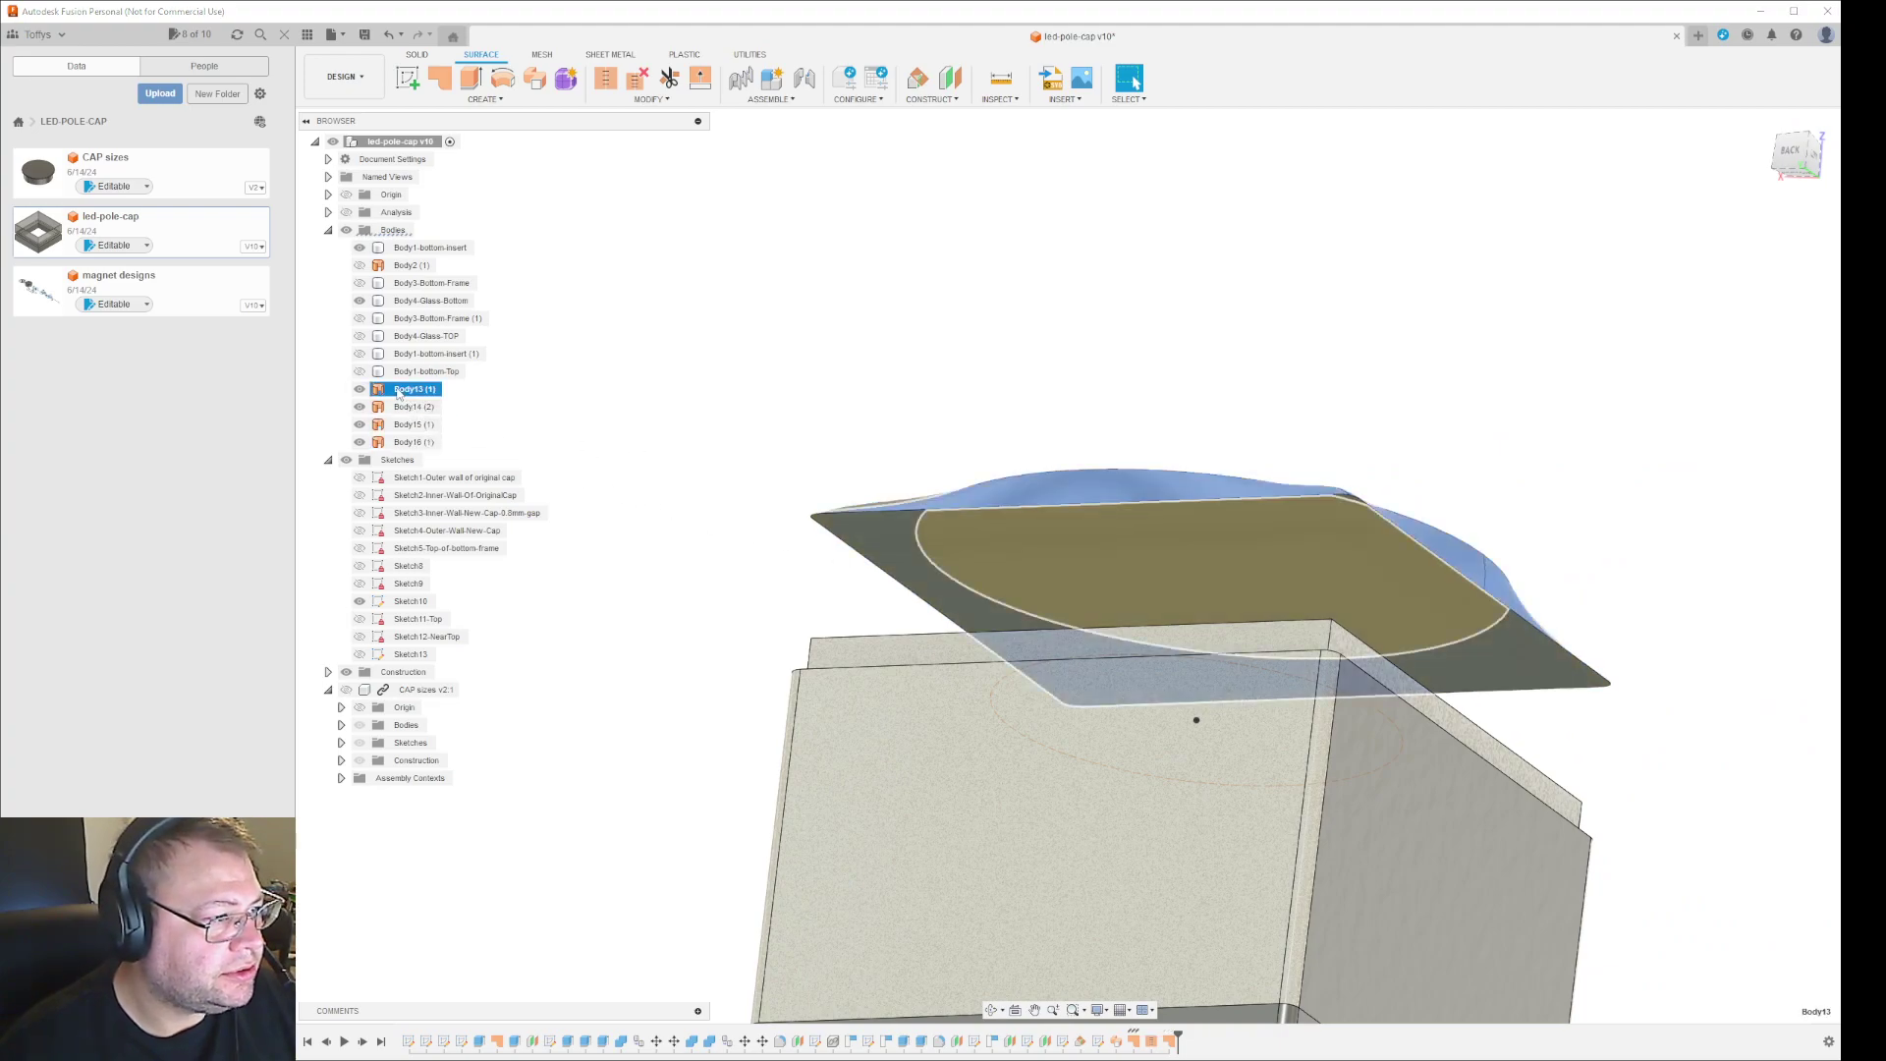
{"action": "mouse_move", "coordinate": [707, 476]}
{"action": "middle_mouse_down", "text": "shift"}
{"action": "mouse_move", "coordinate": [686, 526]}
{"action": "mouse_move", "coordinate": [602, 527]}
{"action": "mouse_move", "coordinate": [693, 511]}
{"action": "mouse_move", "coordinate": [708, 484]}
{"action": "mouse_move", "coordinate": [674, 490]}
{"action": "middle_mouse_up", "text": "shift"}
{"action": "left_click", "coordinate": [413, 407]}
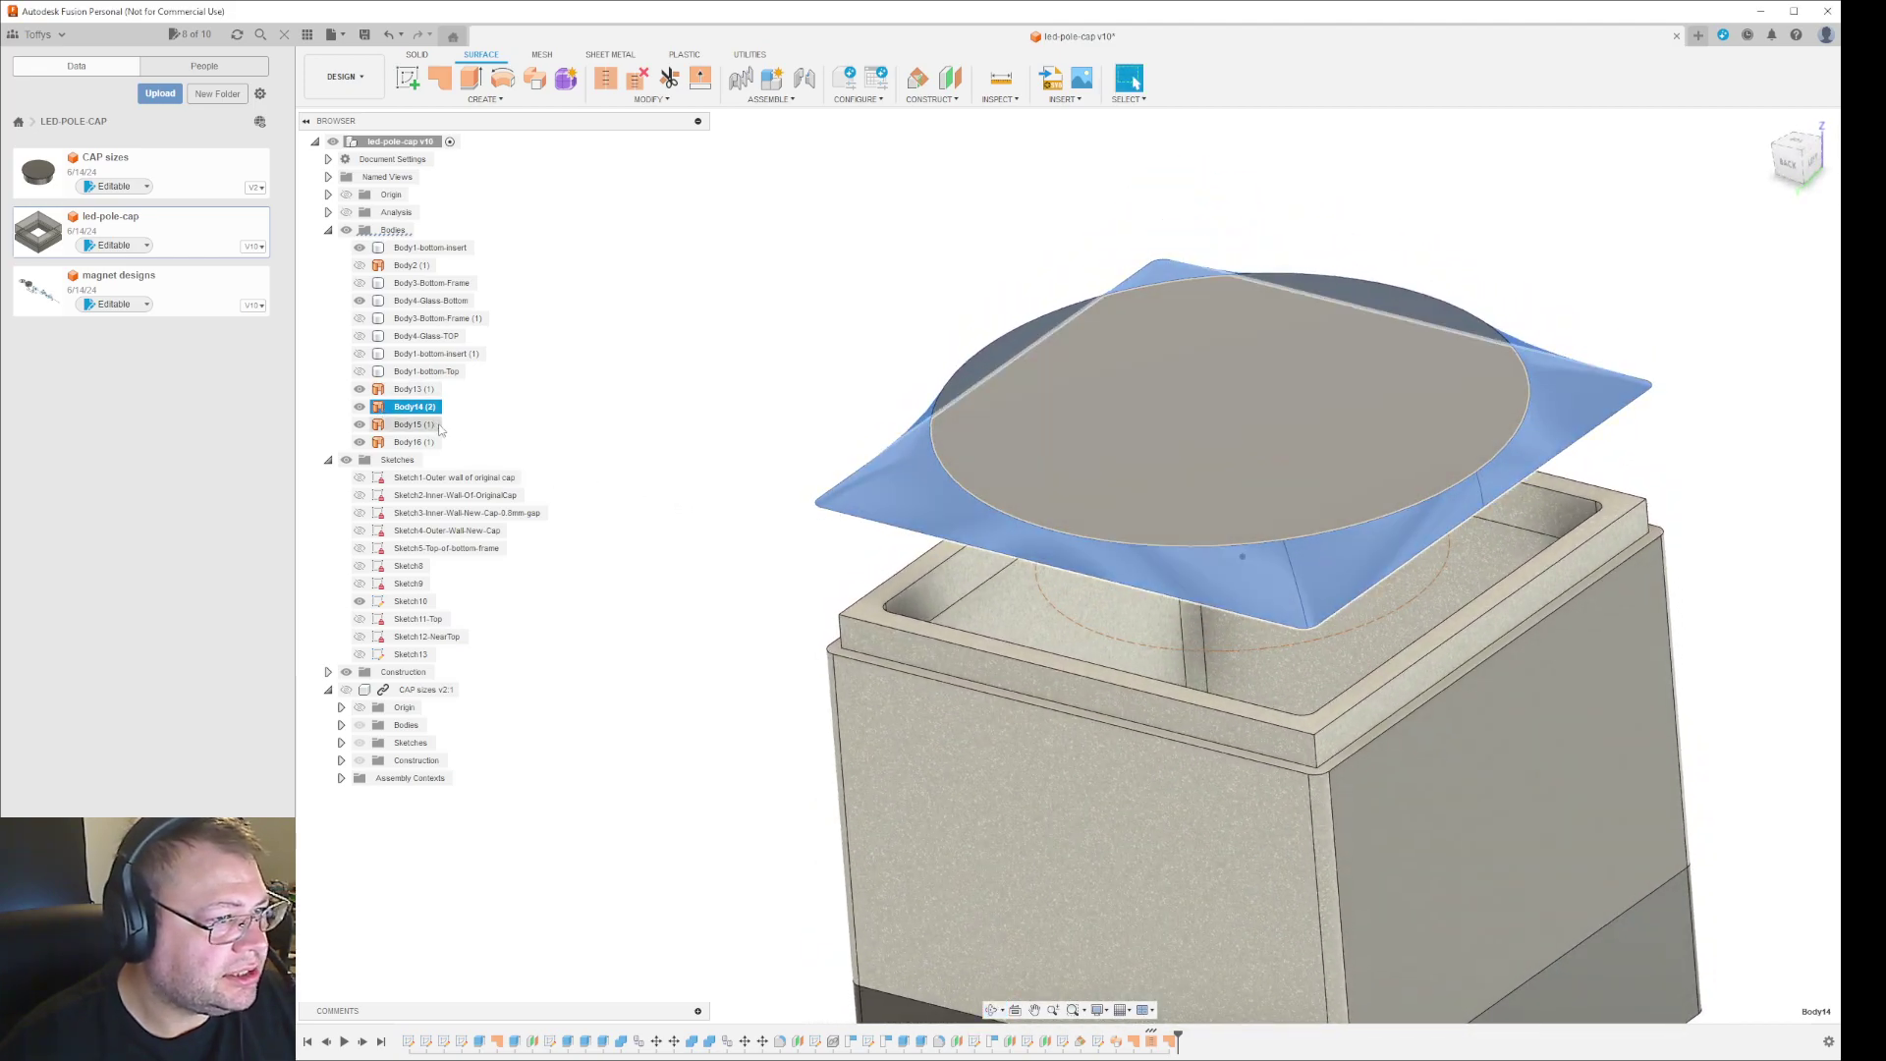
{"action": "left_click", "coordinate": [360, 391], "text": "ctrl"}
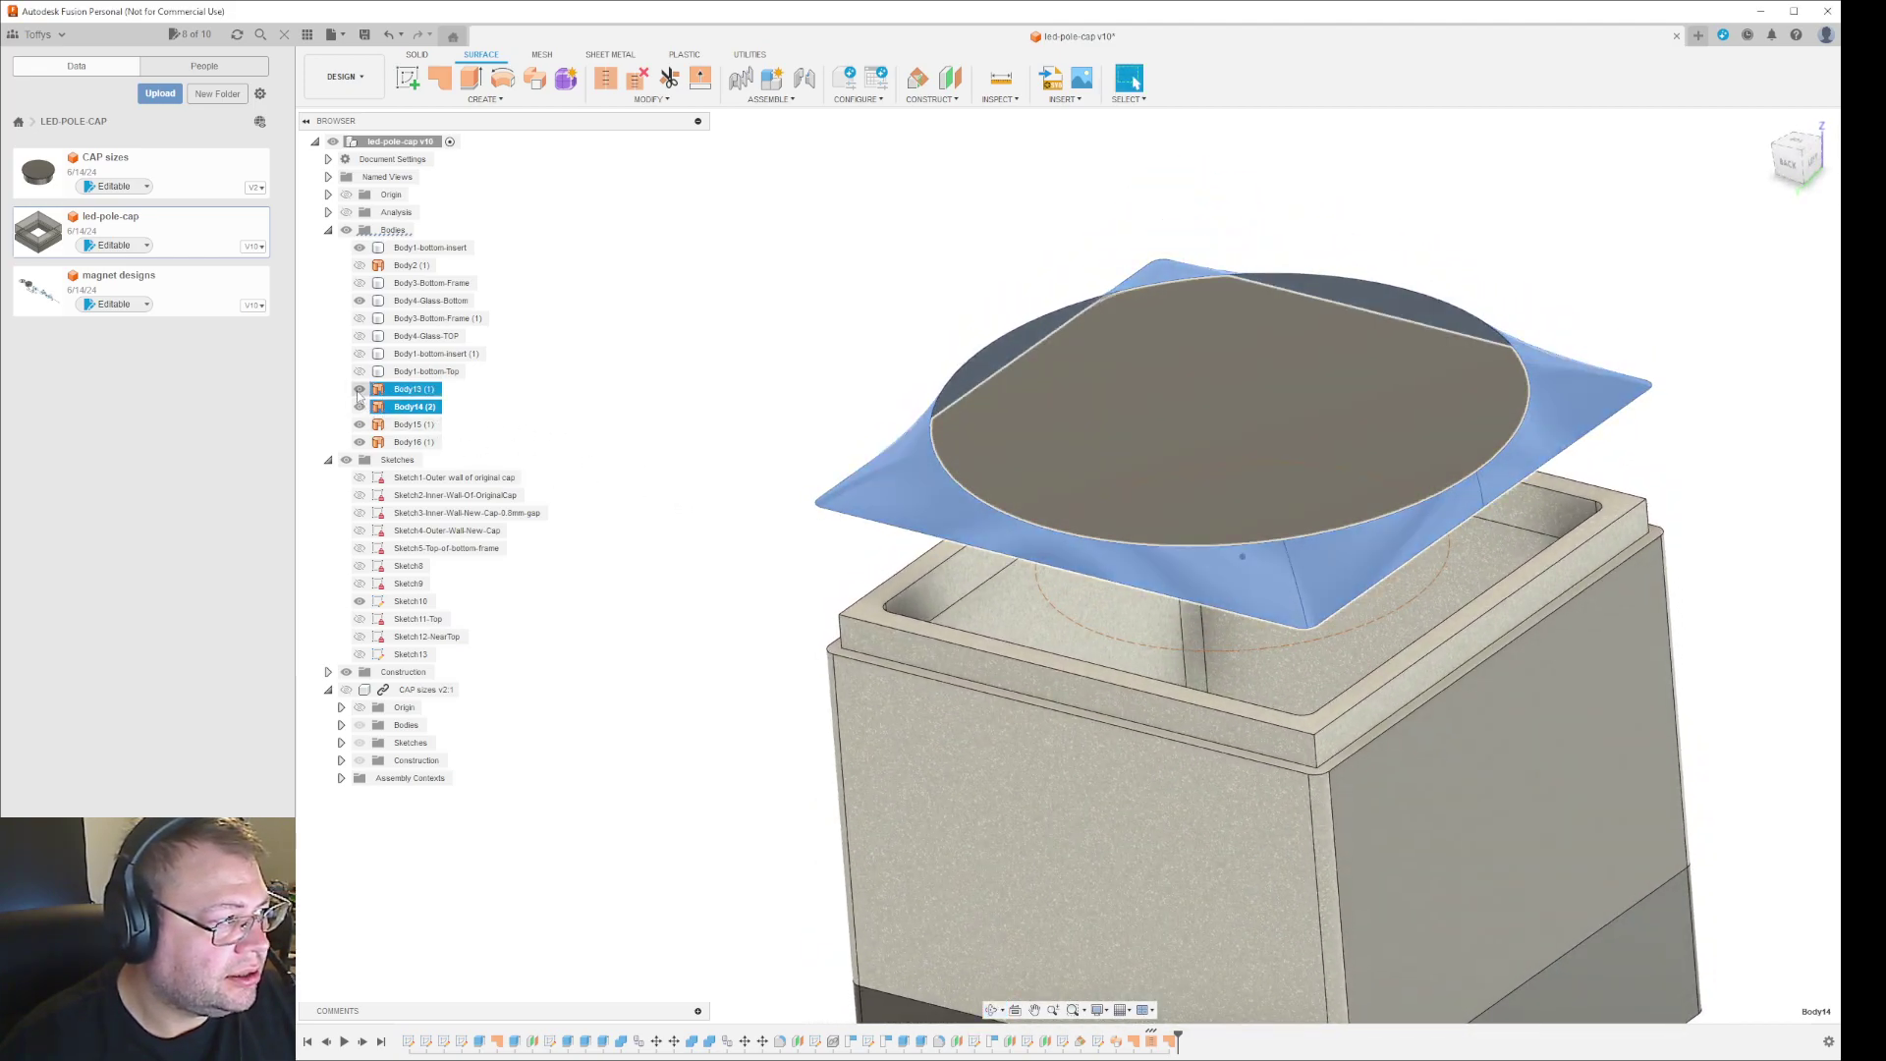
{"action": "left_click", "coordinate": [360, 393], "text": "ctrl"}
{"action": "left_click", "coordinate": [413, 424], "text": "ctrl"}
{"action": "left_click", "coordinate": [413, 442], "text": "ctrl"}
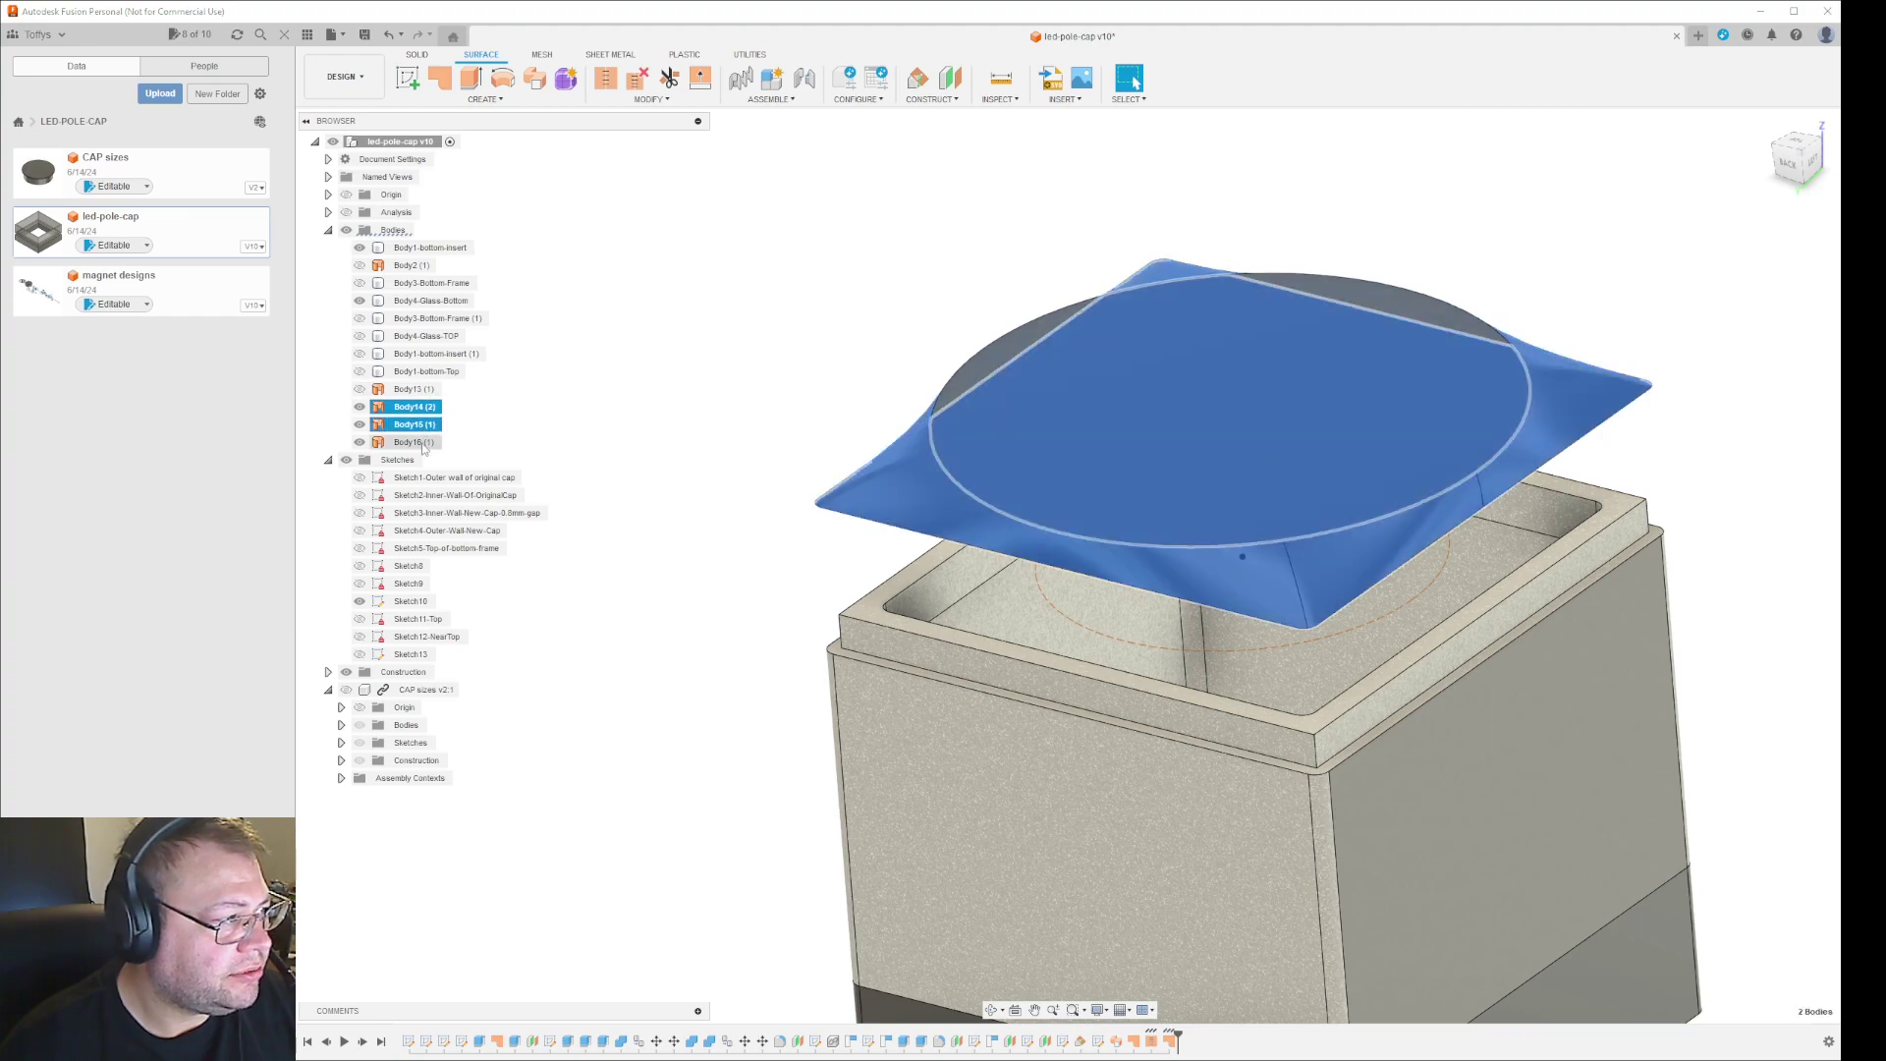
Stitch Body14, Body15 and Body16 into the single body Body17 and inspect it.
{"action": "left_click", "coordinate": [604, 82]}
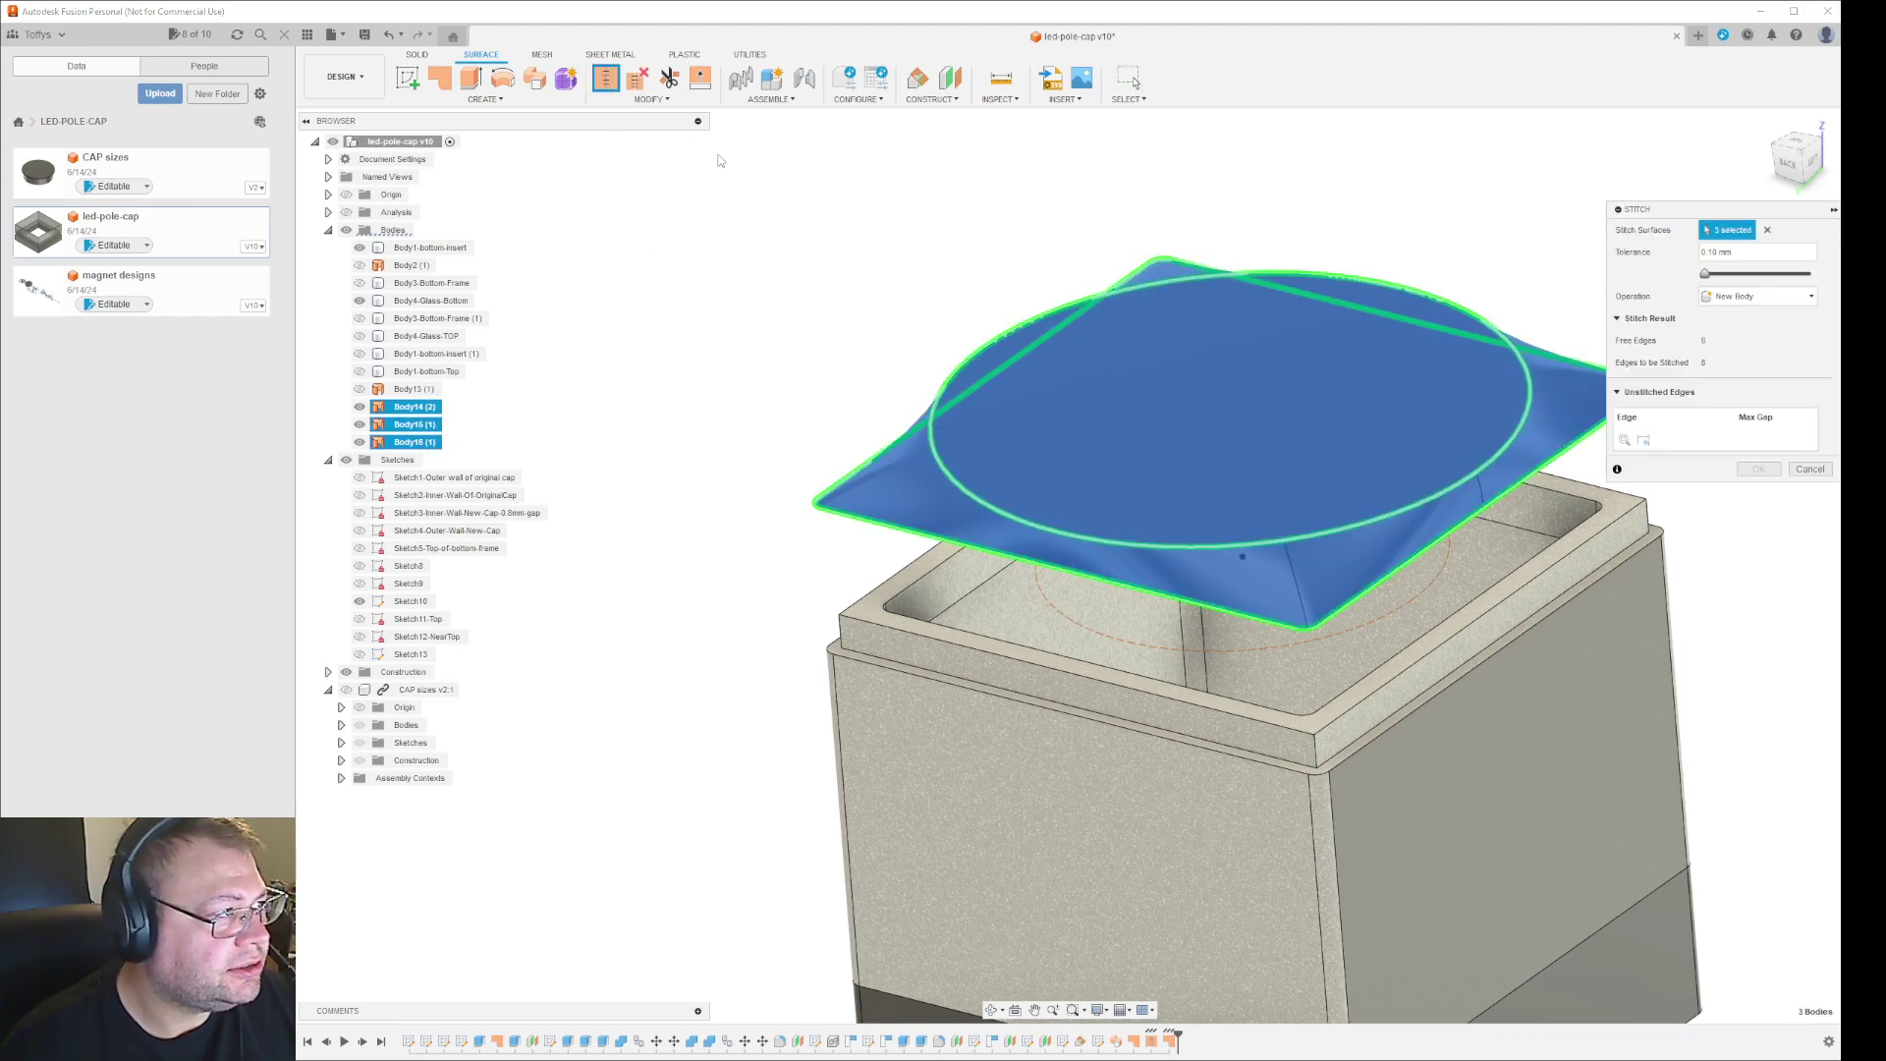
{"action": "left_click", "coordinate": [1761, 470]}
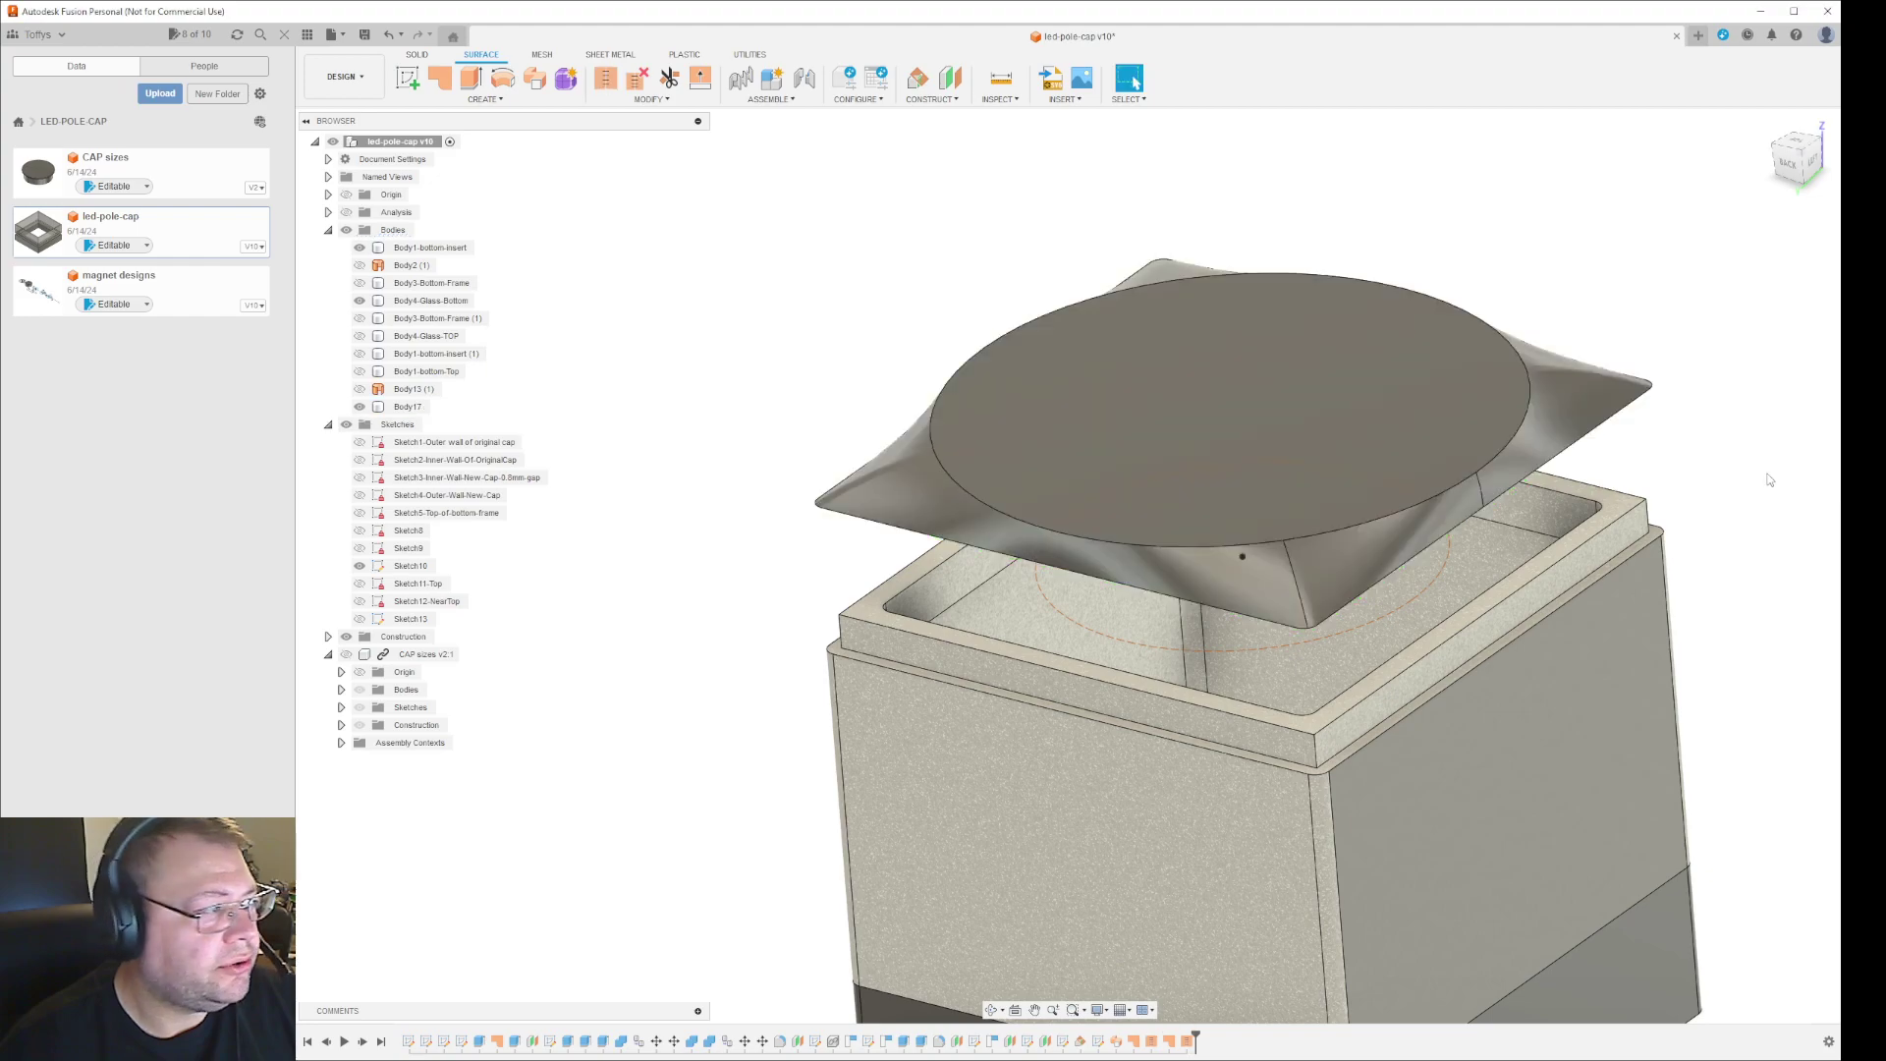
{"action": "middle_click_drag", "start_coordinate": [756, 345], "coordinate": [813, 317], "text": "shift"}
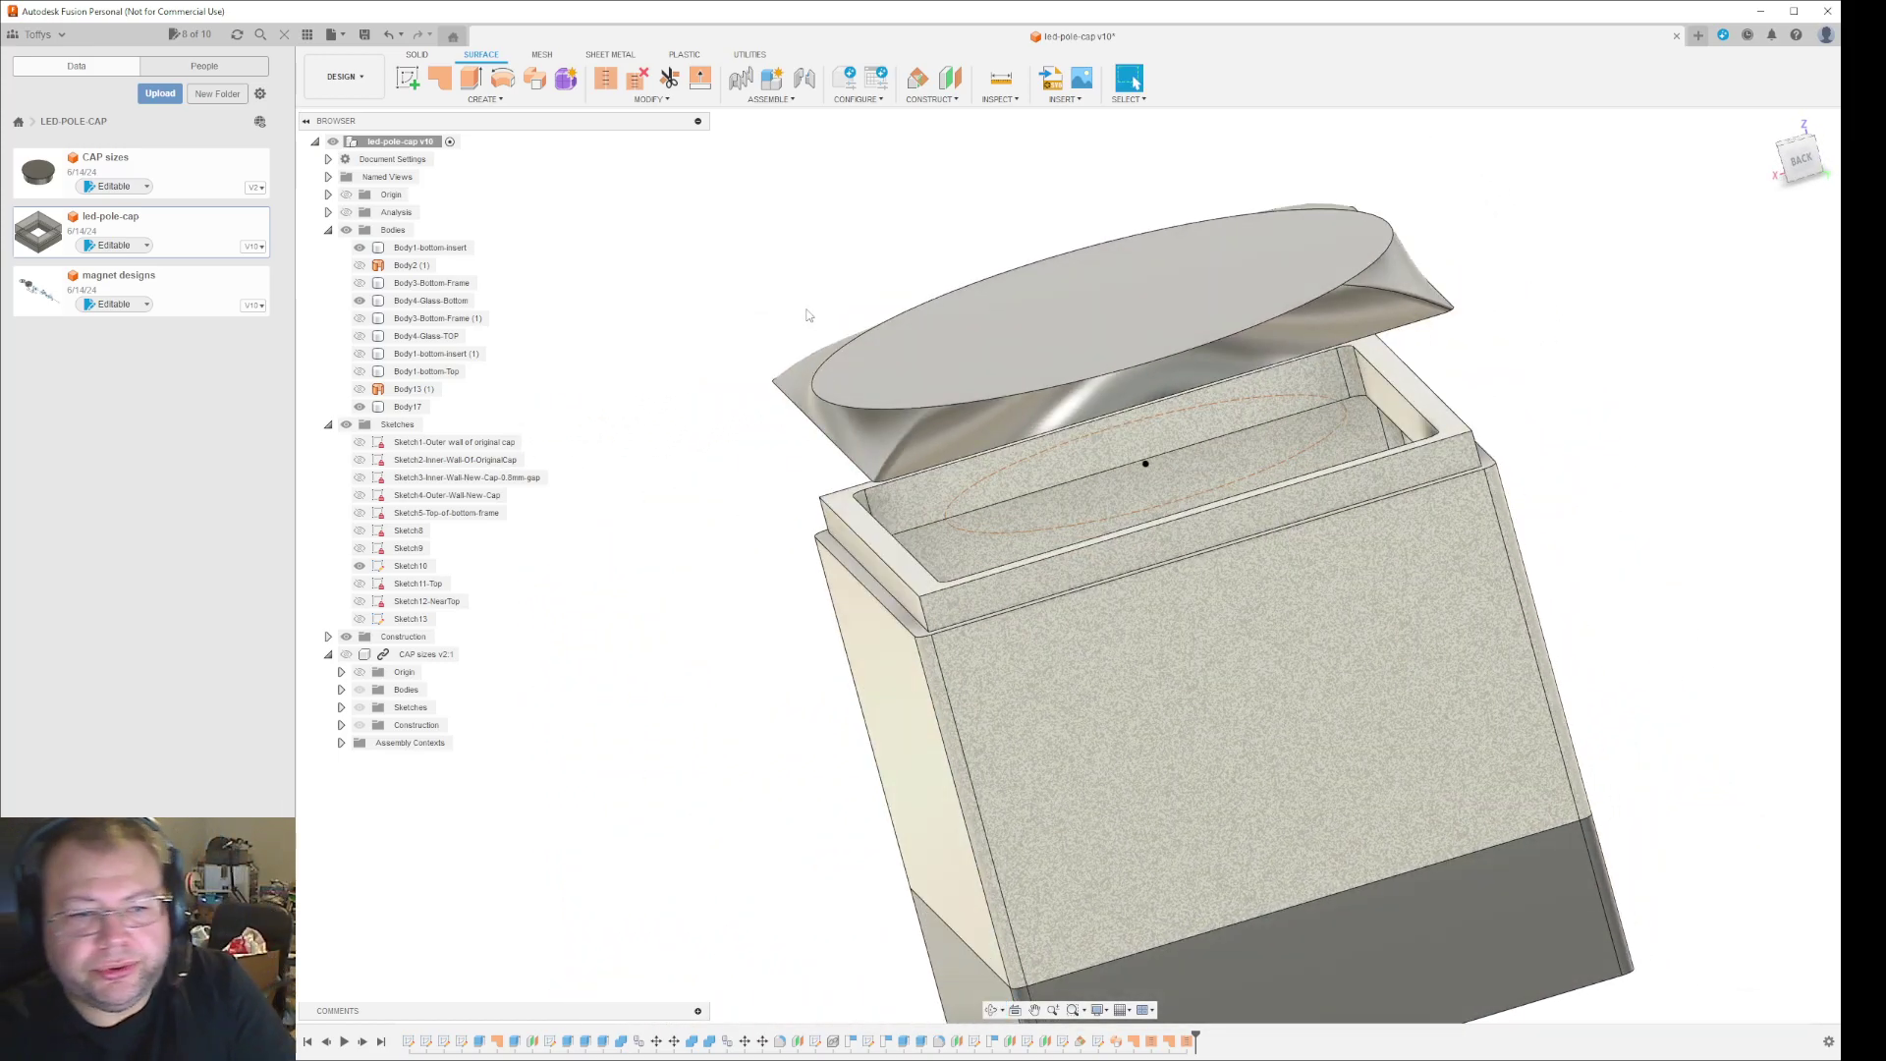
{"action": "left_click", "coordinate": [1016, 424]}
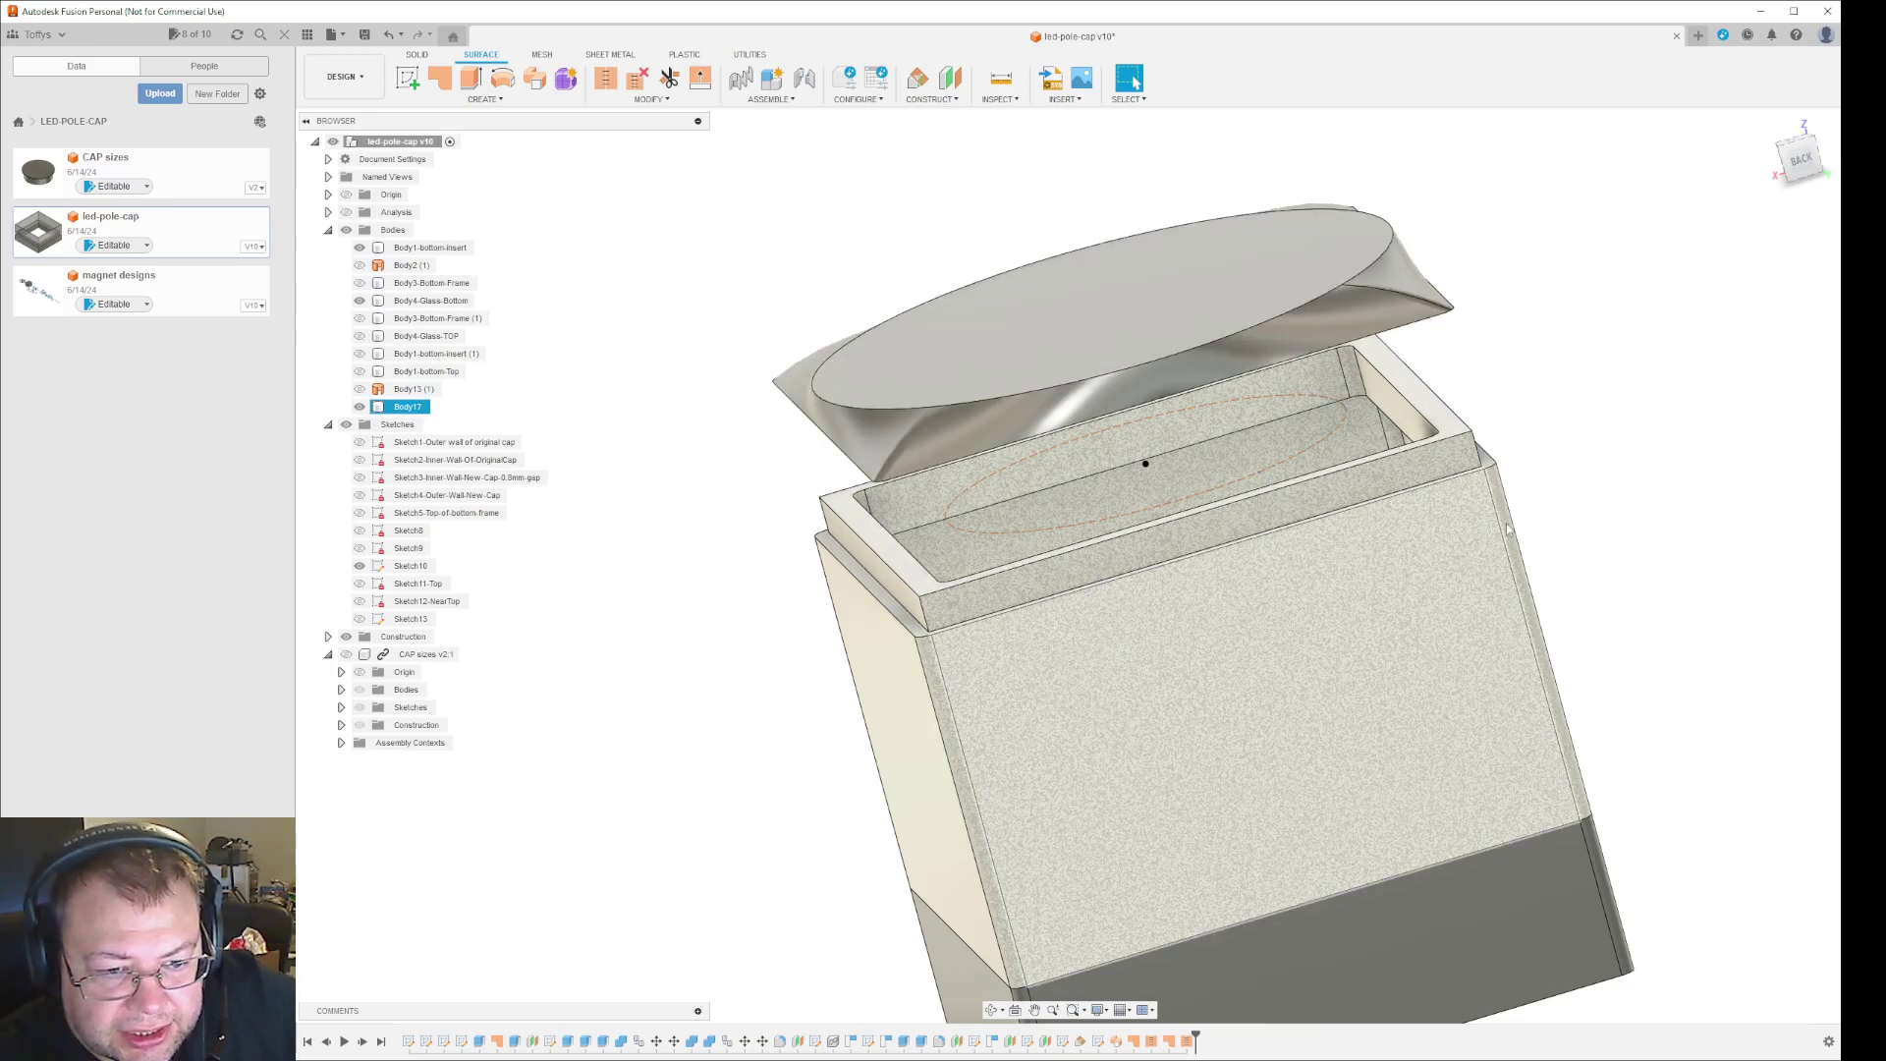
{"action": "left_click", "coordinate": [1573, 584]}
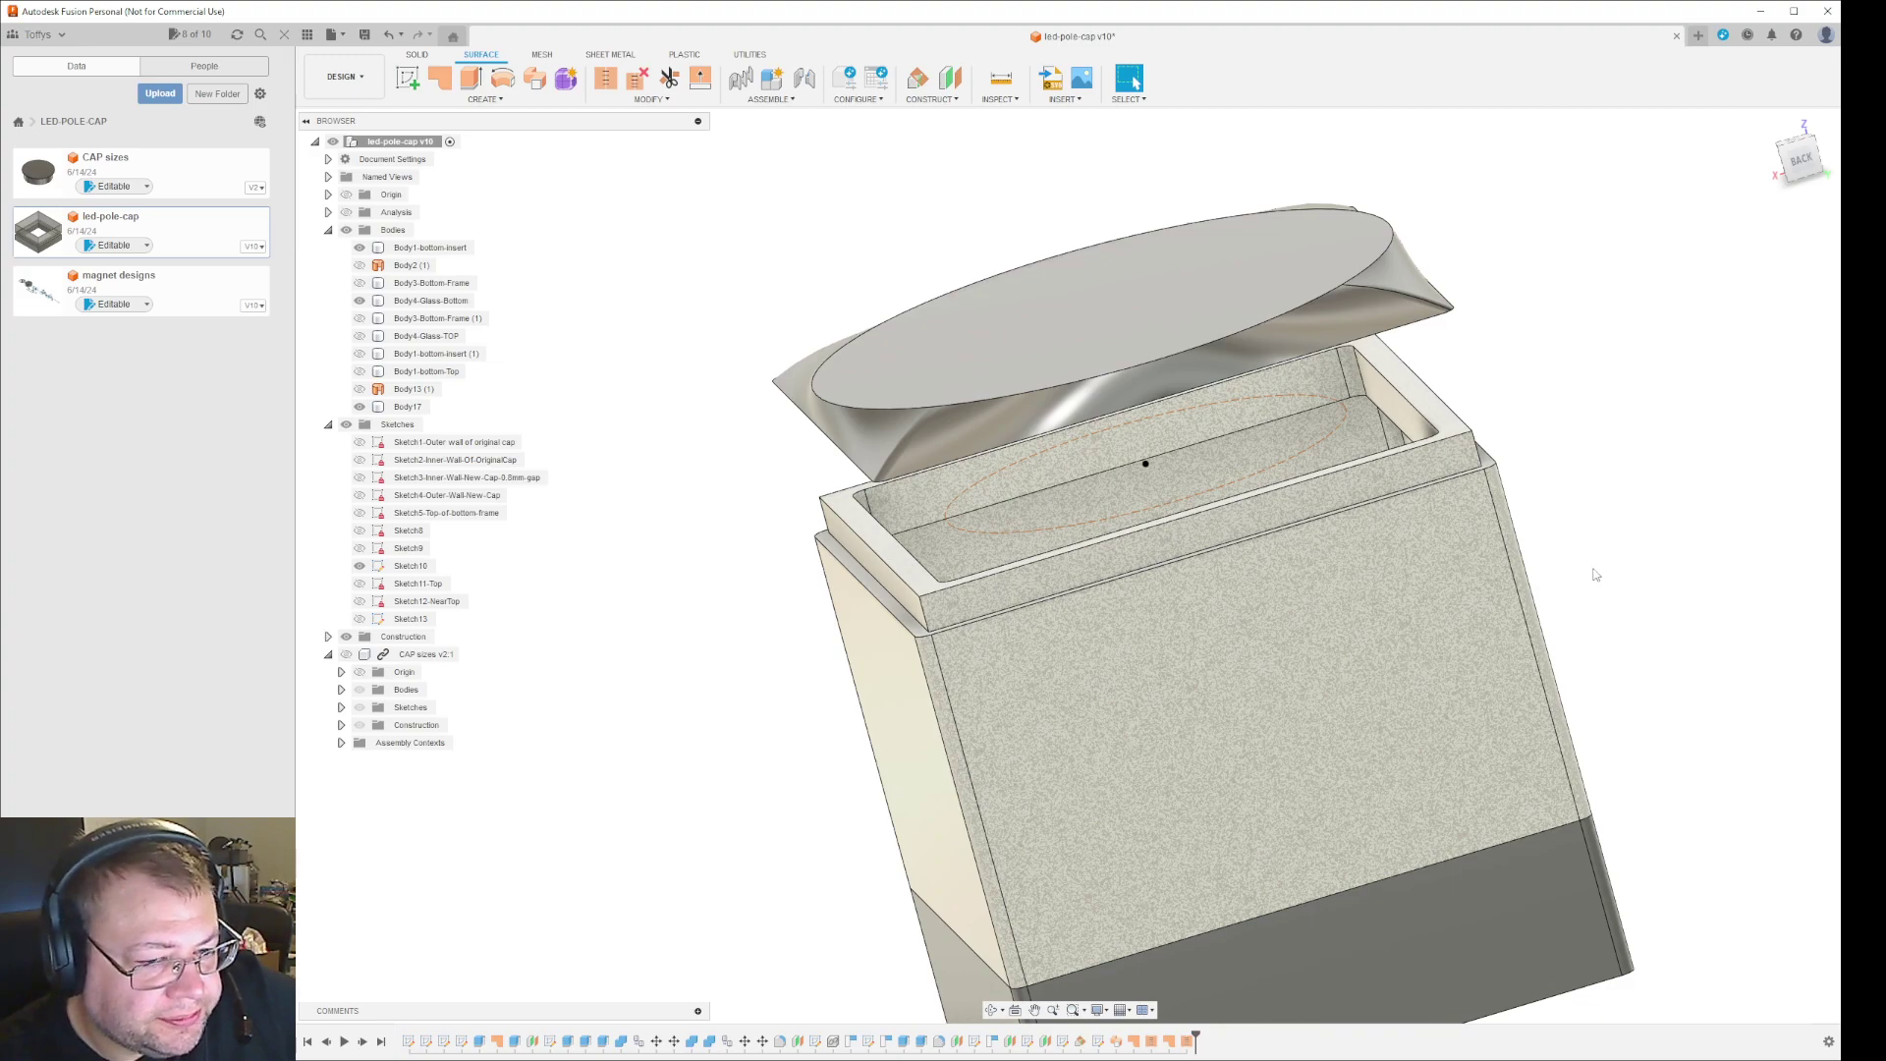